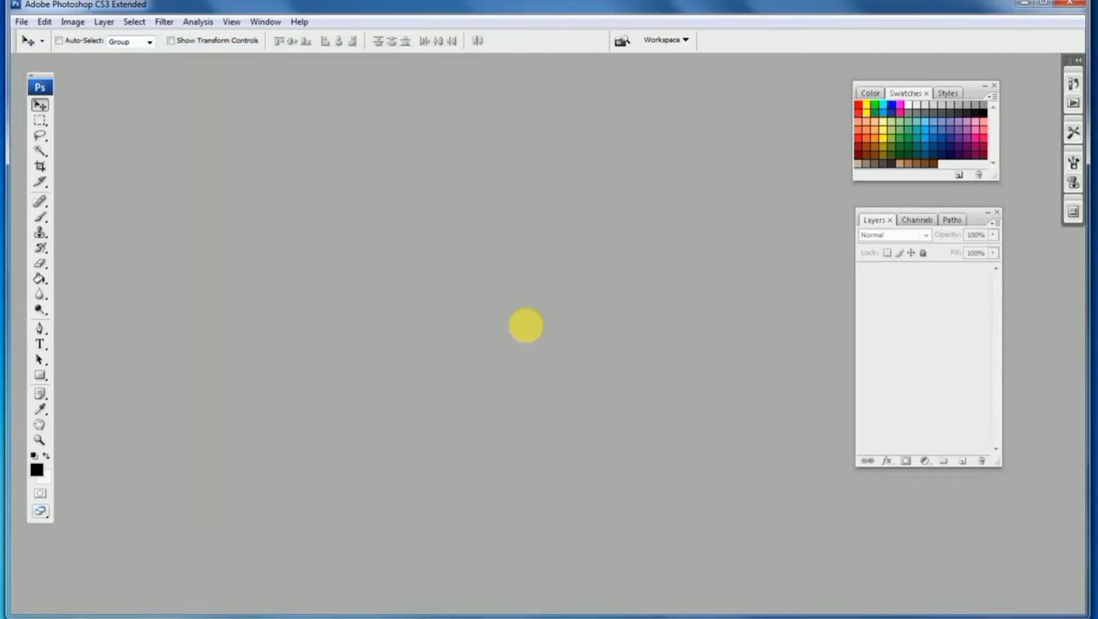
# Open the blackboard background photo as the working document
pyautogui.moveTo(742, 532); pyautogui.dragTo(892, 613)
pyautogui.keyDown('ctrl'); pyautogui.click(438, 327); pyautogui.keyUp('ctrl')
pyautogui.keyDown('alt'); pyautogui.click(437, 327); pyautogui.keyUp('alt')
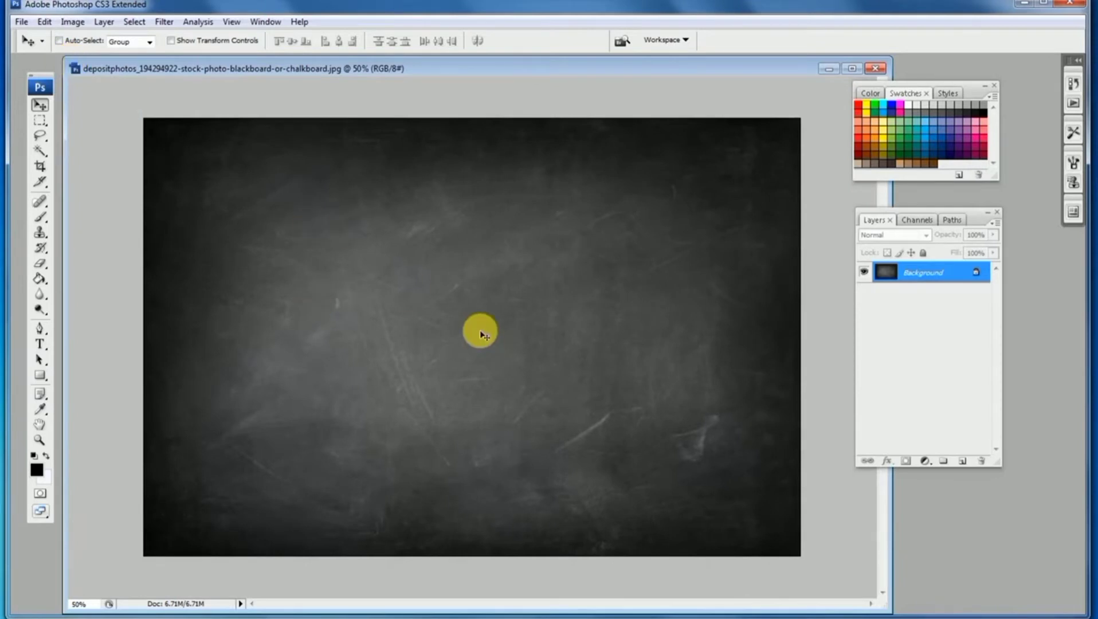
# Open the wine glass sketch image png-transparent-wine-glass-red-wine-champagne from the folder
pyautogui.click(22, 22)
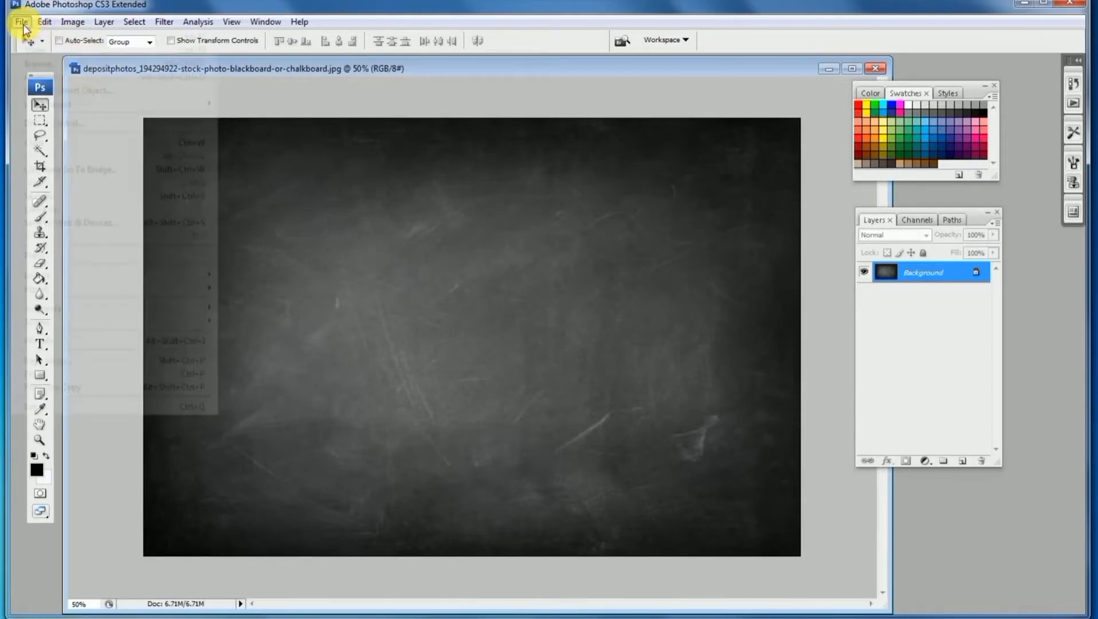
pyautogui.click(35, 46)
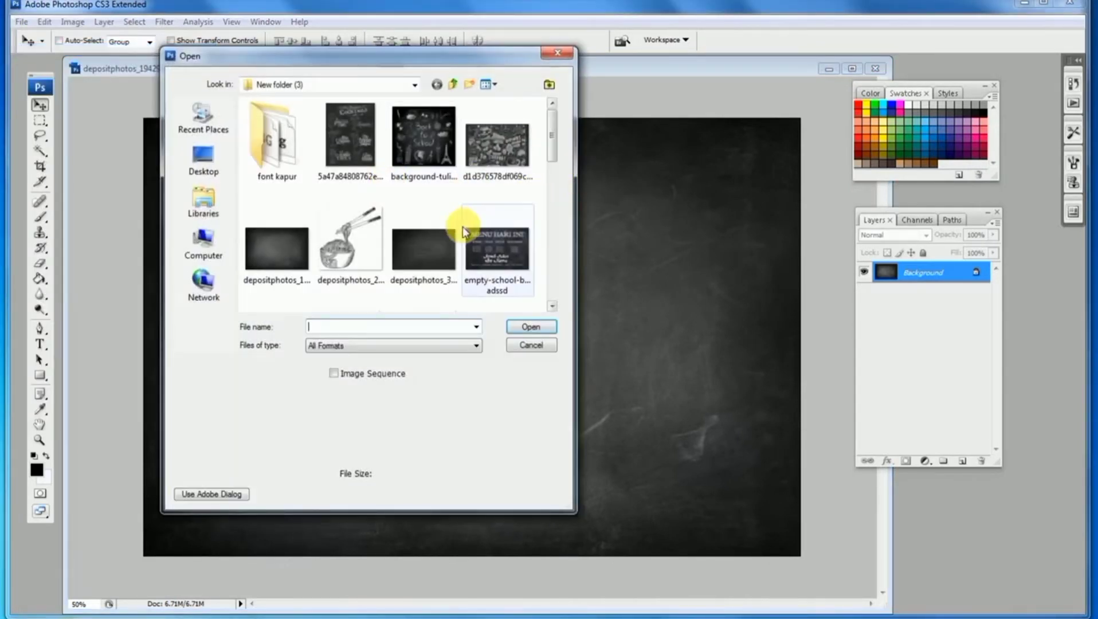
pyautogui.moveTo(549, 147); pyautogui.dragTo(552, 235)
pyautogui.doubleClick(350, 218)
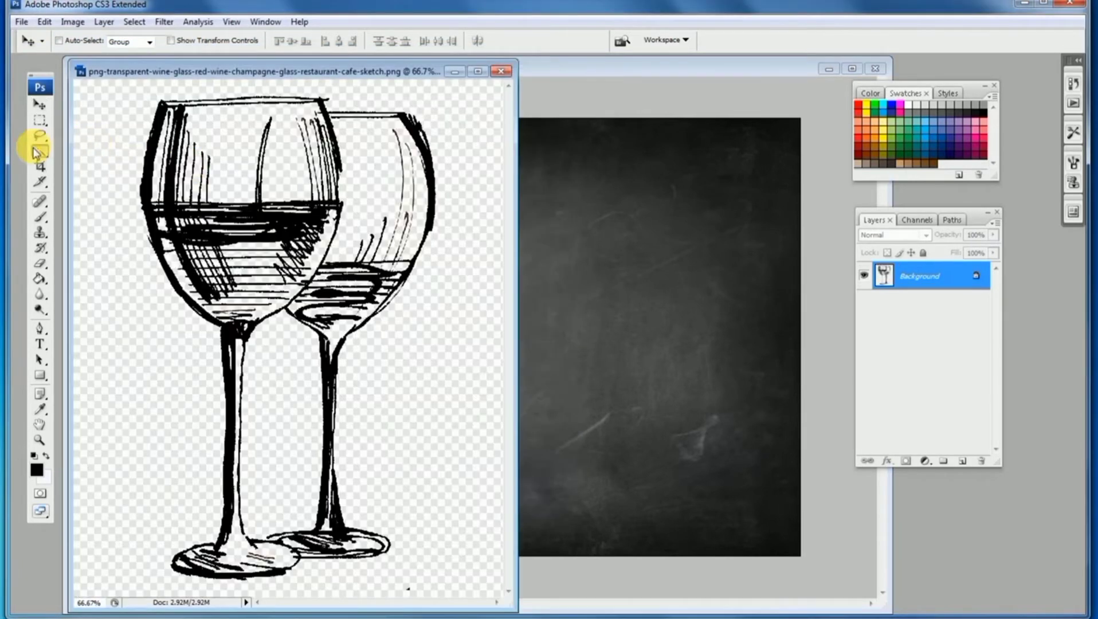
# Select the wine glass sketch with the Magic Wand and drag it onto the blackboard image
pyautogui.click(37, 152)
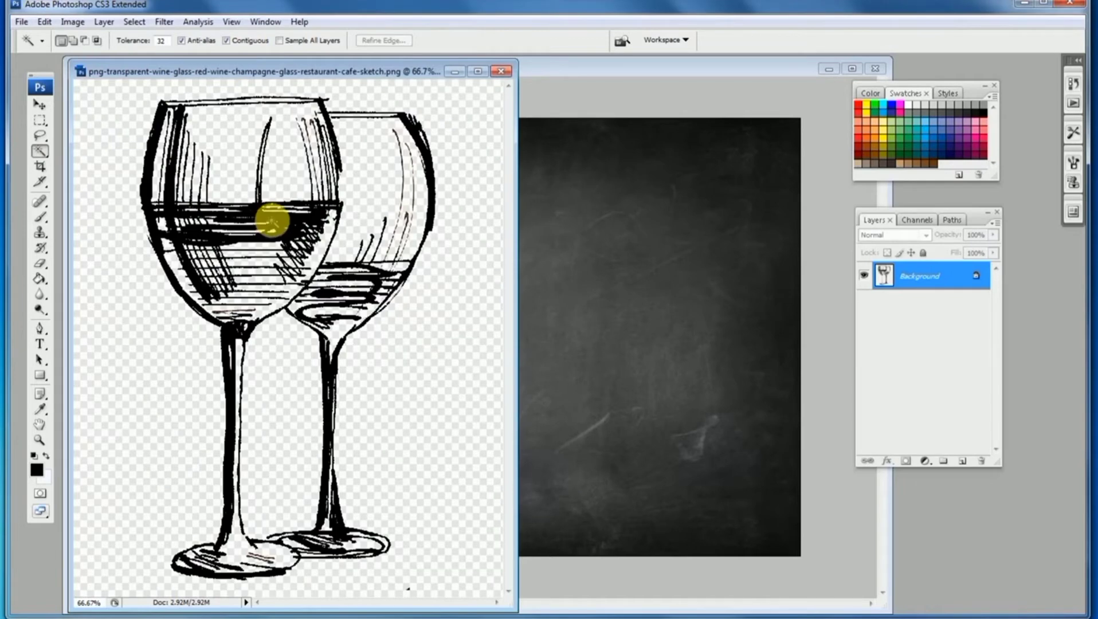
pyautogui.click(272, 221)
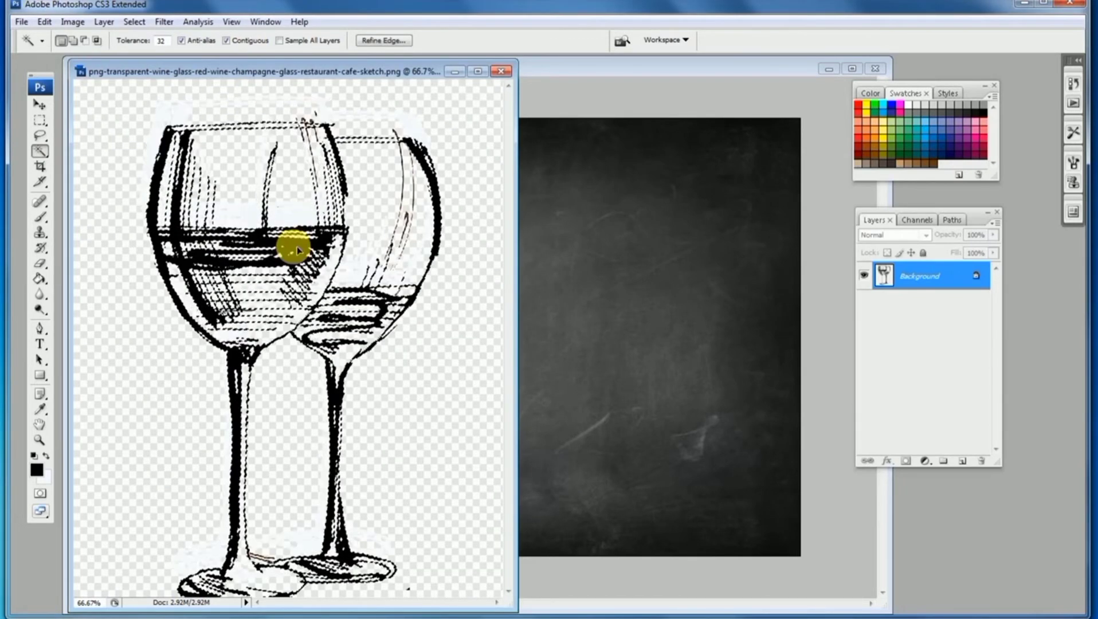
pyautogui.moveTo(297, 246)
pyautogui.mouseDown()
pyautogui.moveTo(429, 245)
pyautogui.moveTo(597, 274)
pyautogui.mouseUp()
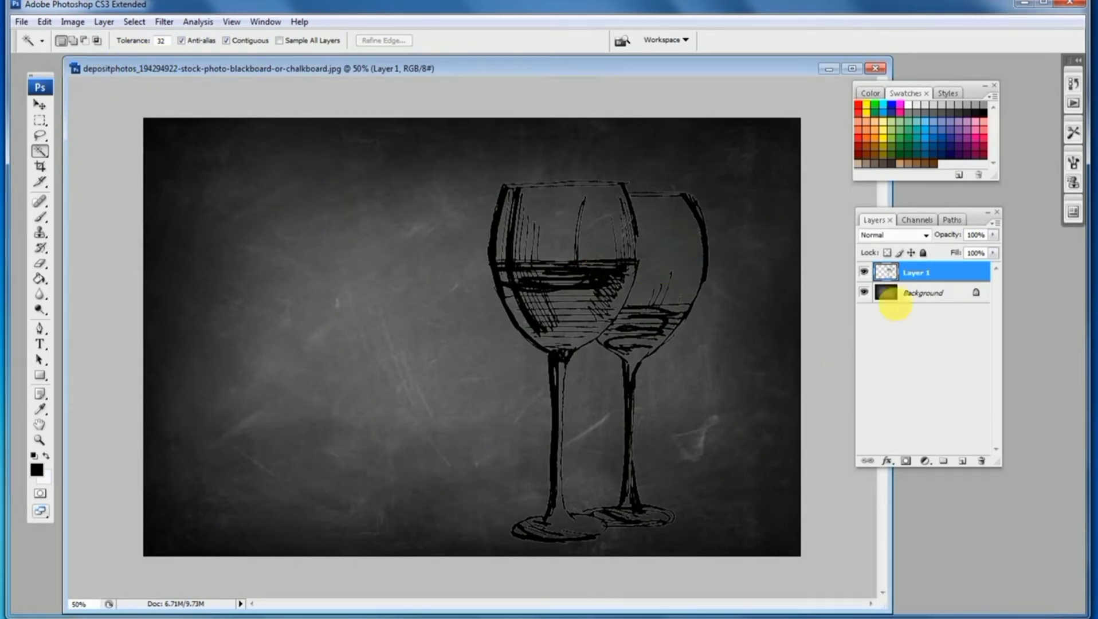
# Turn the wine glass layer white with Curves by raising the black output point to the top
pyautogui.hotkey('ctrl', 'm')
pyautogui.moveTo(791, 367); pyautogui.dragTo(792, 195)
pyautogui.click(1017, 160)
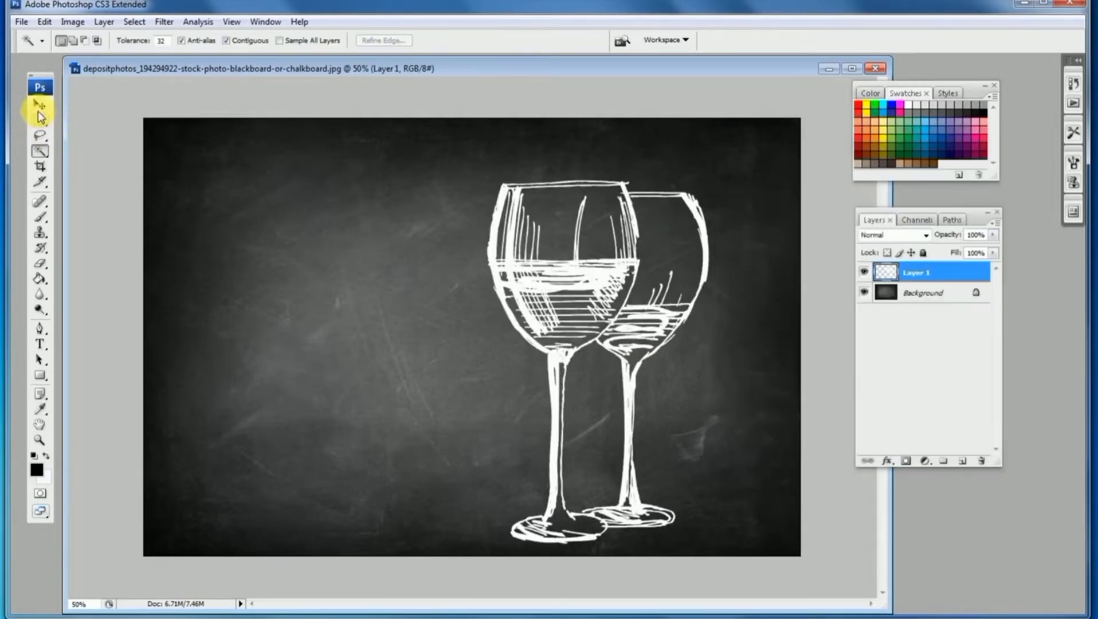
# Move the wine glasses to the lower left and scale them down with Free Transform
pyautogui.click(40, 105)
pyautogui.moveTo(588, 255); pyautogui.dragTo(341, 214)
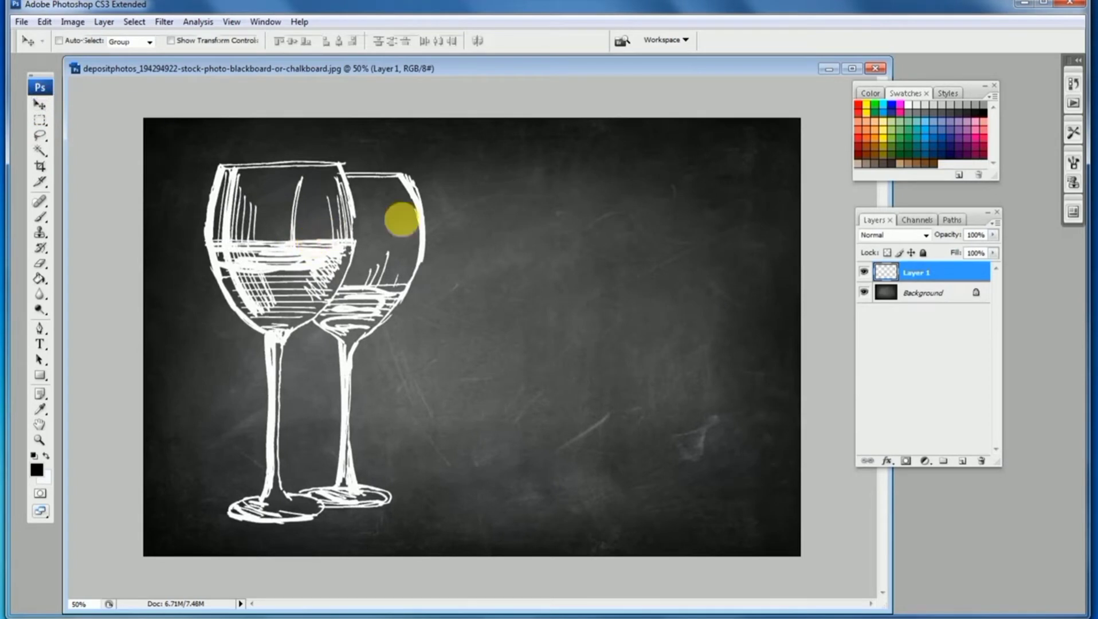
pyautogui.hotkey('ctrl', 't')
pyautogui.moveTo(438, 167); pyautogui.dragTo(293, 370)
pyautogui.press('Return')
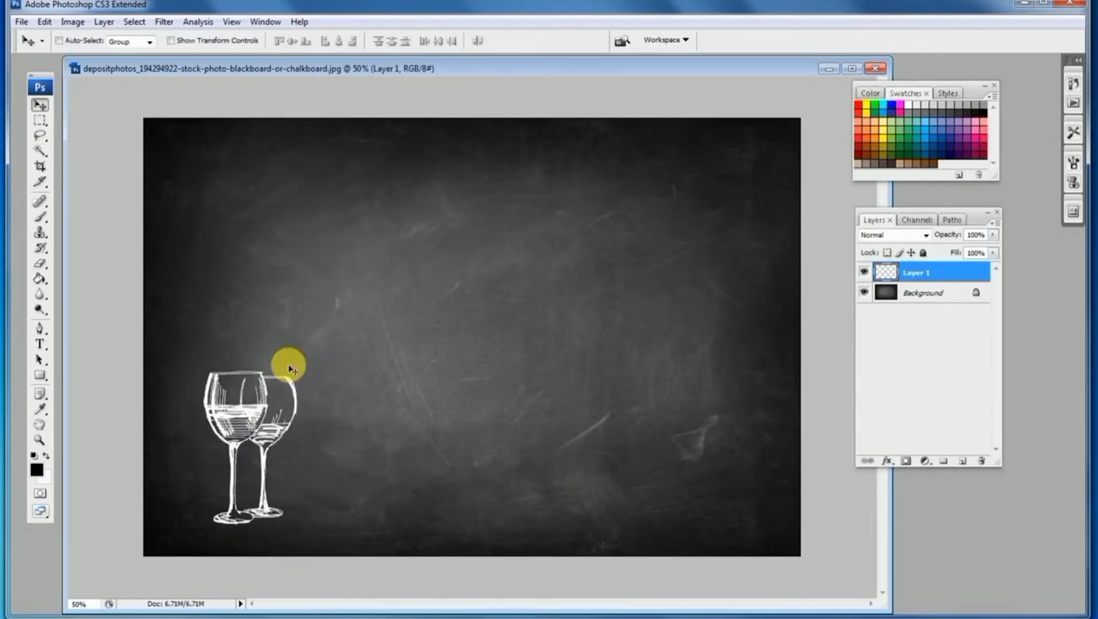
pyautogui.moveTo(284, 421); pyautogui.dragTo(251, 423)
# Open the coffee cup clipart image png-clipart-coffee-cup-teacup-coffee-tea-teacup
pyautogui.click(22, 21)
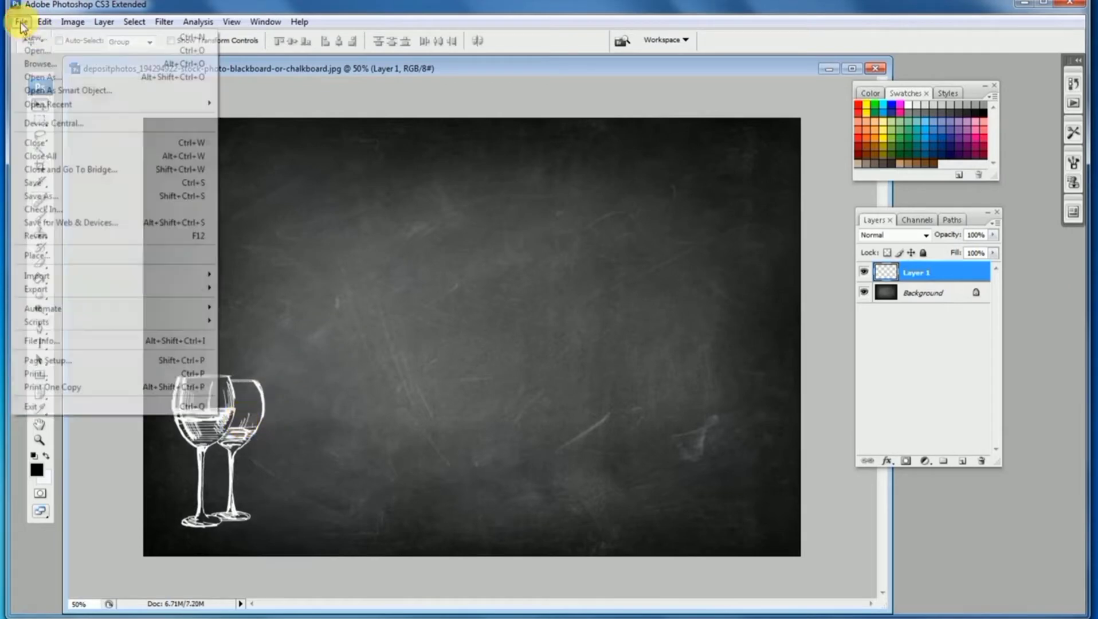
pyautogui.click(35, 49)
pyautogui.moveTo(552, 149); pyautogui.dragTo(554, 236)
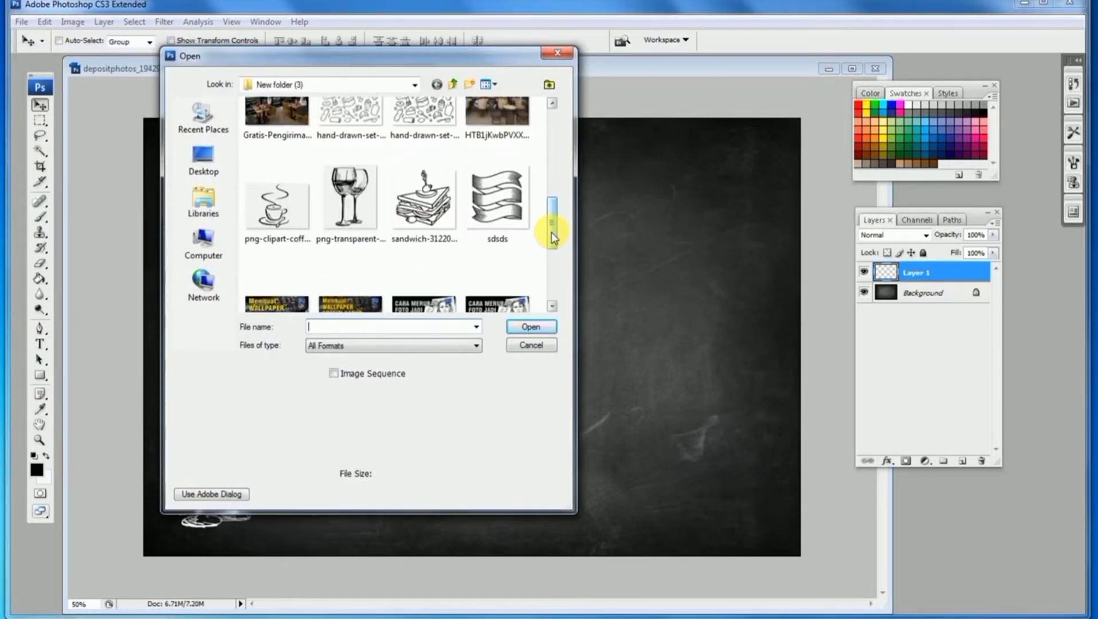
pyautogui.doubleClick(284, 201)
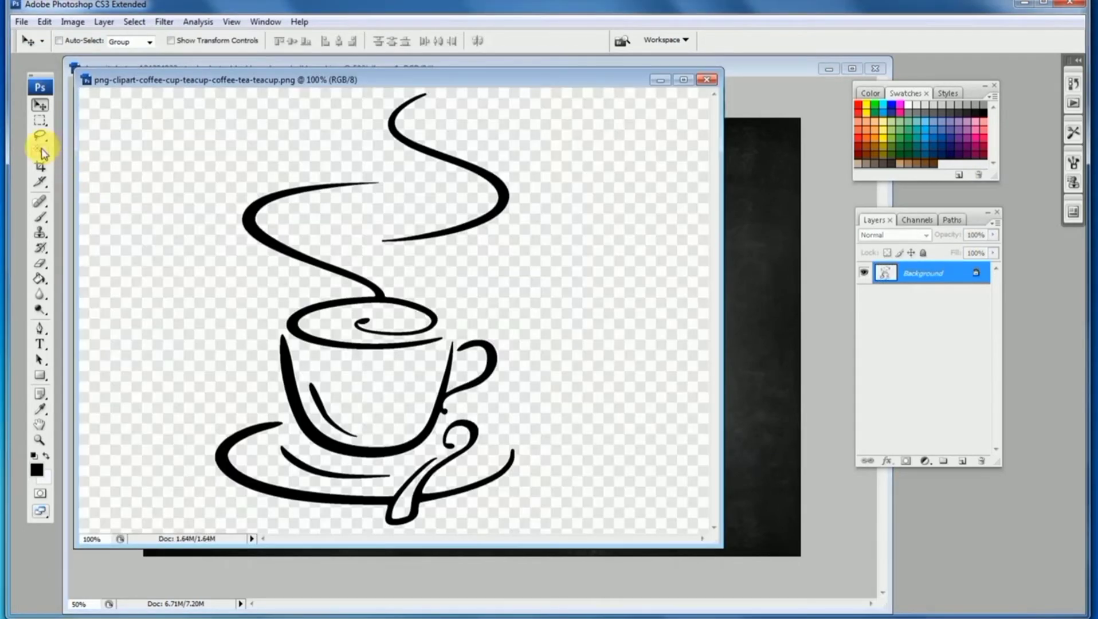
# Select all the coffee cup lines with the Magic Wand, Contiguous off, and drag them onto the blackboard
pyautogui.click(40, 151)
pyautogui.click(287, 195)
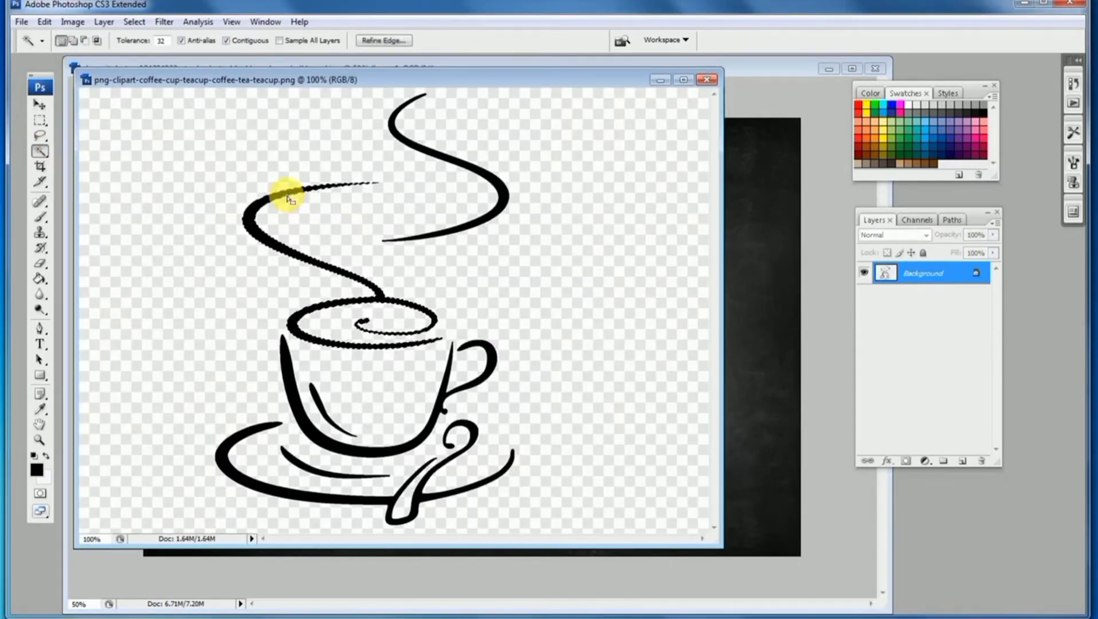
pyautogui.moveTo(431, 75); pyautogui.dragTo(404, 107)
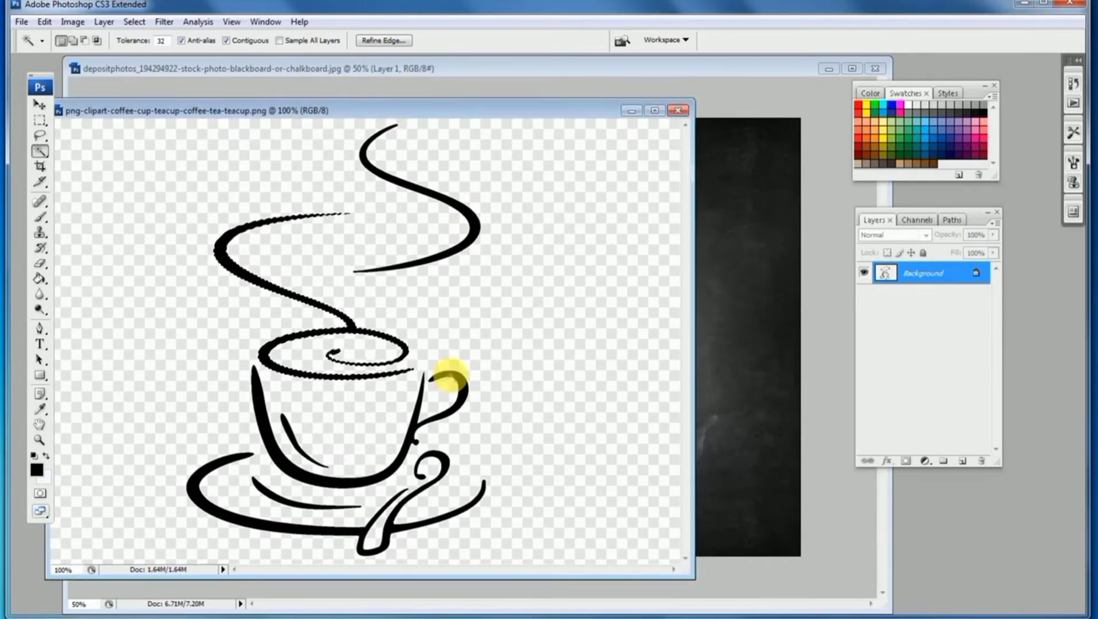
pyautogui.click(227, 40)
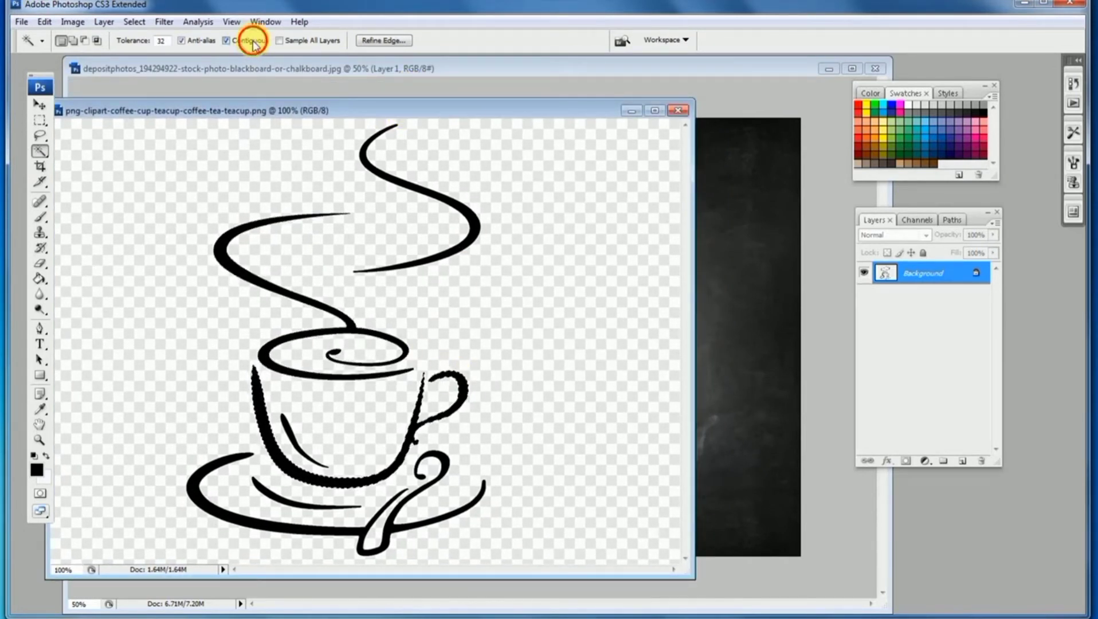
pyautogui.click(417, 189)
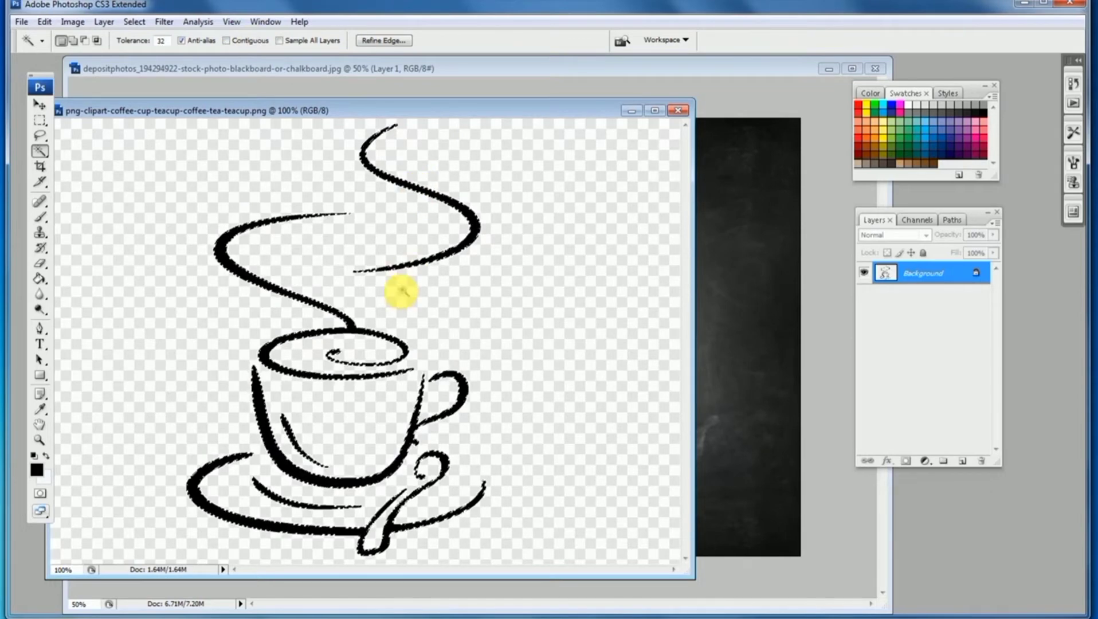
pyautogui.click(237, 267)
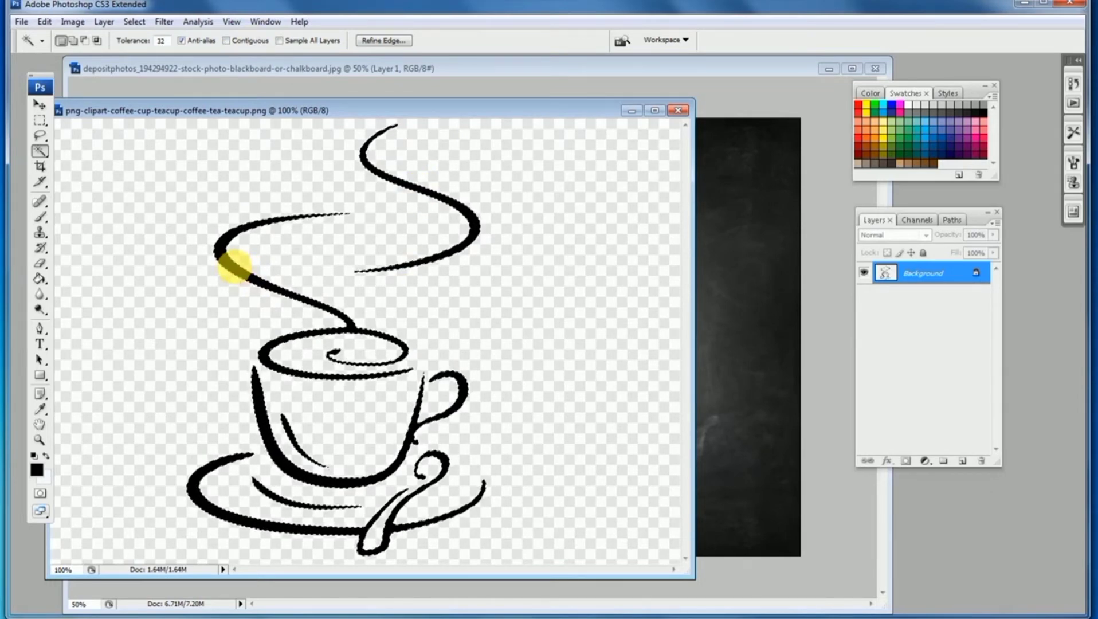
pyautogui.moveTo(237, 267); pyautogui.dragTo(681, 248)
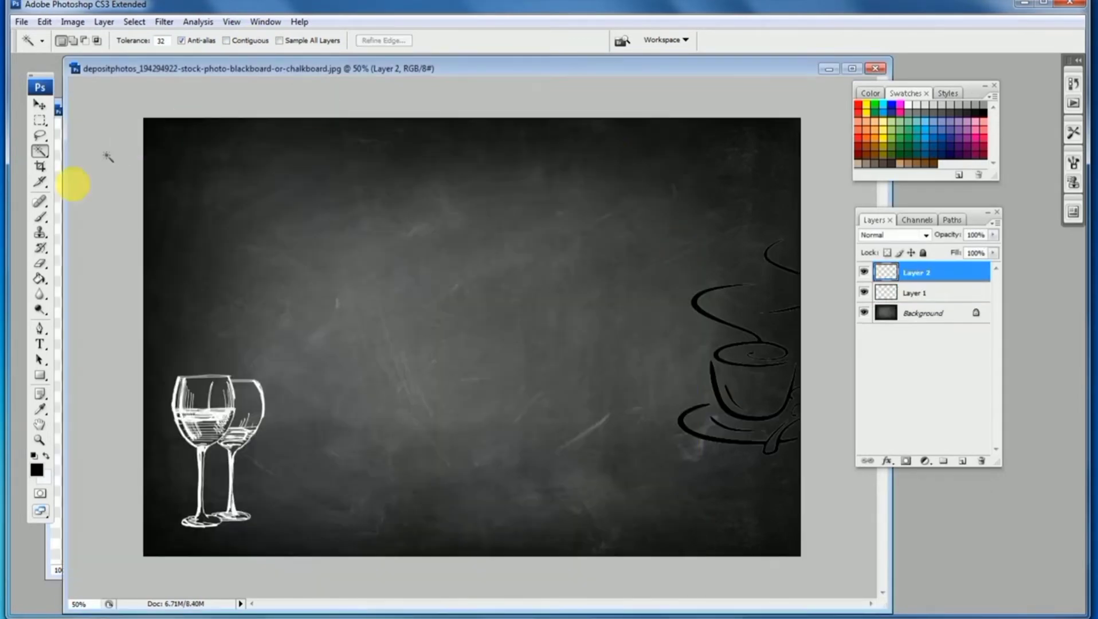
# Close the coffee cup document and move the cup to the middle of the blackboard
pyautogui.click(53, 532)
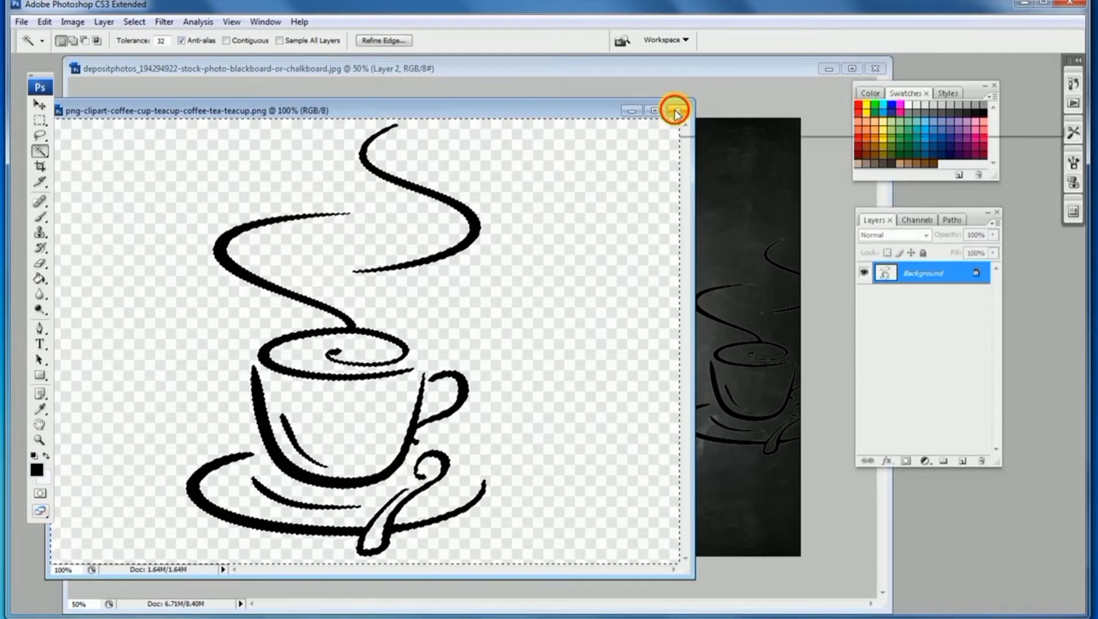
pyautogui.click(677, 107)
pyautogui.click(39, 105)
pyautogui.moveTo(768, 286); pyautogui.dragTo(481, 250)
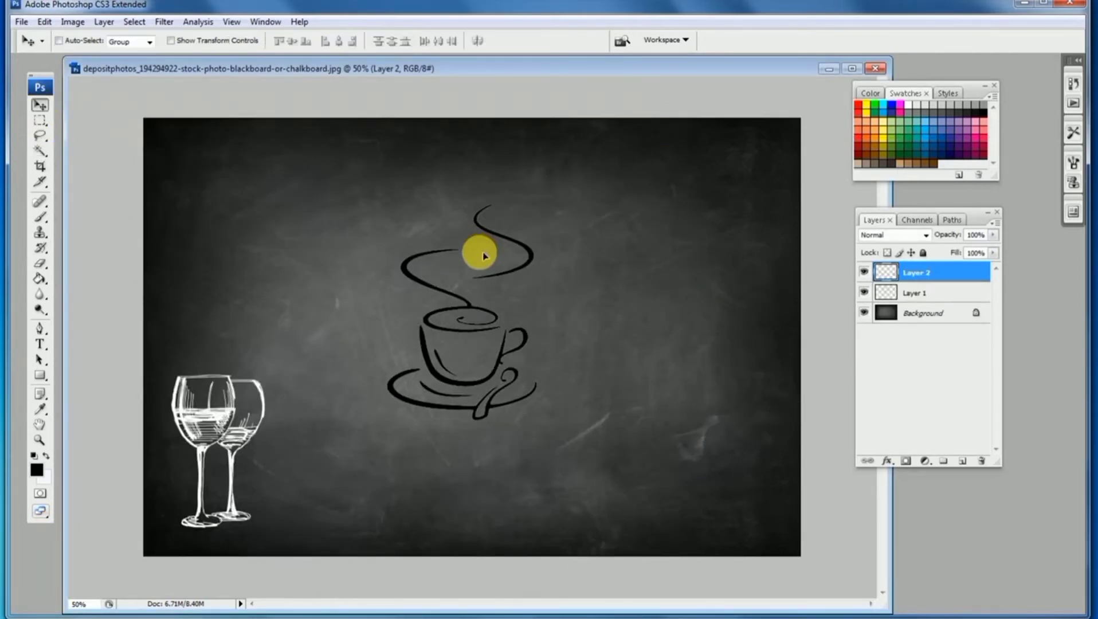
# Turn the coffee cup layer white with Curves by raising the black output point to the top
pyautogui.hotkey('ctrl', 'm')
pyautogui.moveTo(793, 378); pyautogui.dragTo(773, 176)
pyautogui.click(1016, 163)
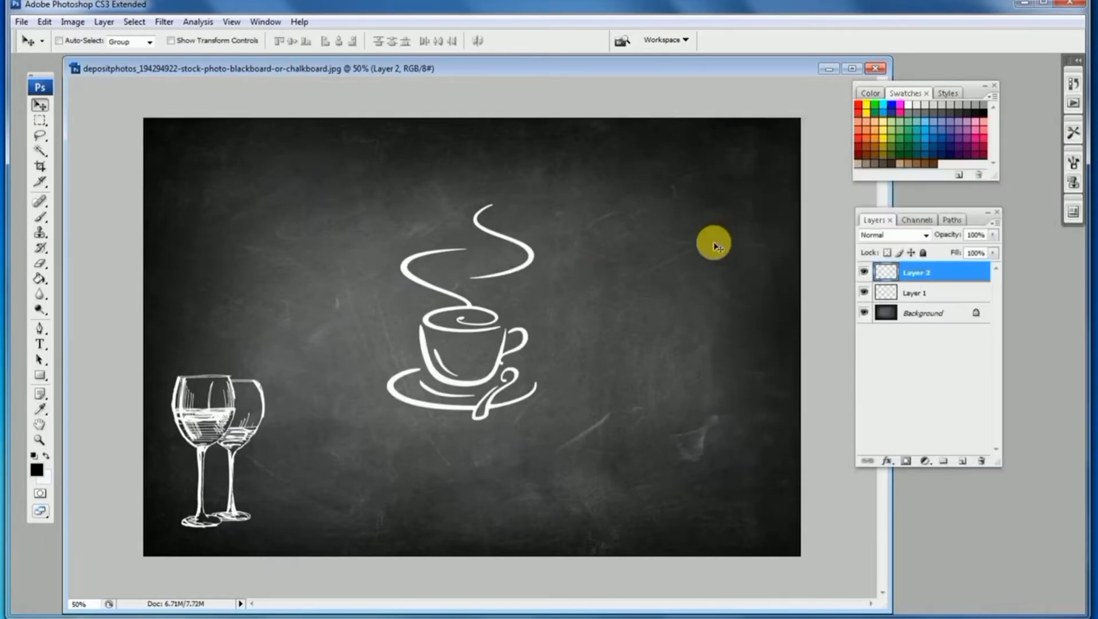
# Scale the coffee cup down with Free Transform
pyautogui.hotkey('ctrl', 't')
pyautogui.moveTo(543, 205); pyautogui.dragTo(465, 290)
pyautogui.press('Return')
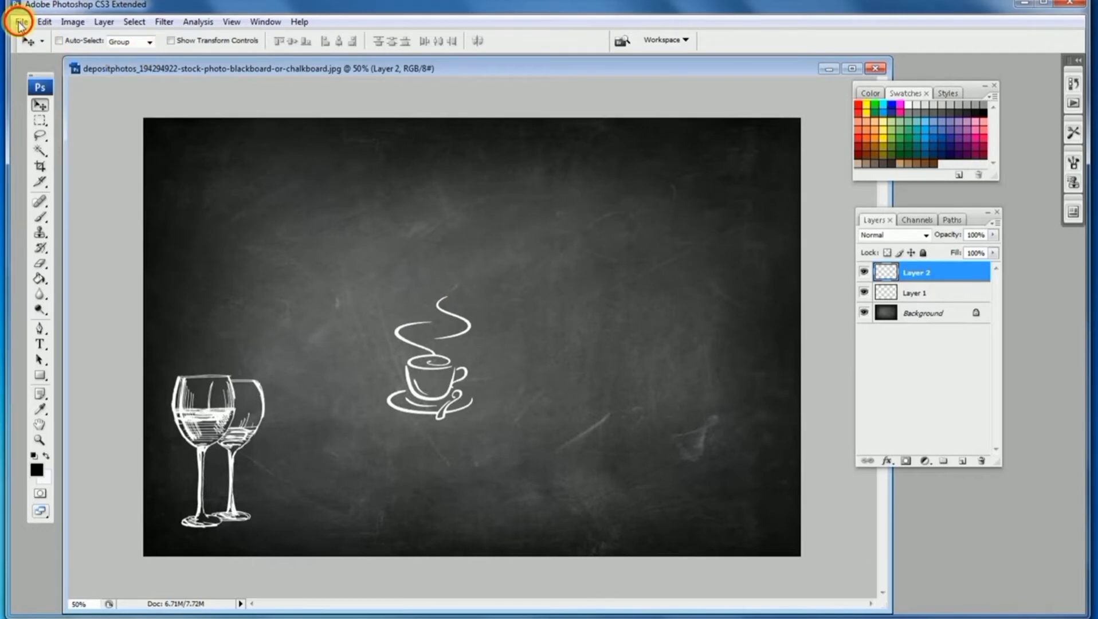
# Open the sandwich image sandwich-312207_960_720 from the folder
pyautogui.click(20, 22)
pyautogui.click(35, 81)
pyautogui.moveTo(555, 152); pyautogui.dragTo(559, 252)
pyautogui.doubleClick(424, 149)
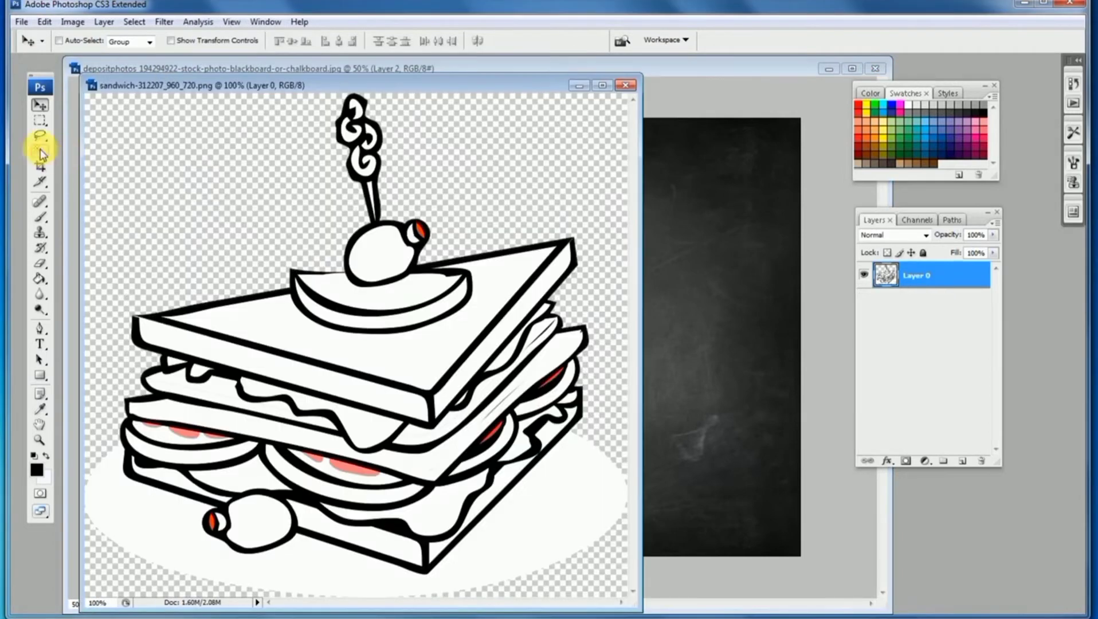
# Select the sandwich outlines with the Magic Wand and drag them onto the blackboard's right side
pyautogui.click(39, 151)
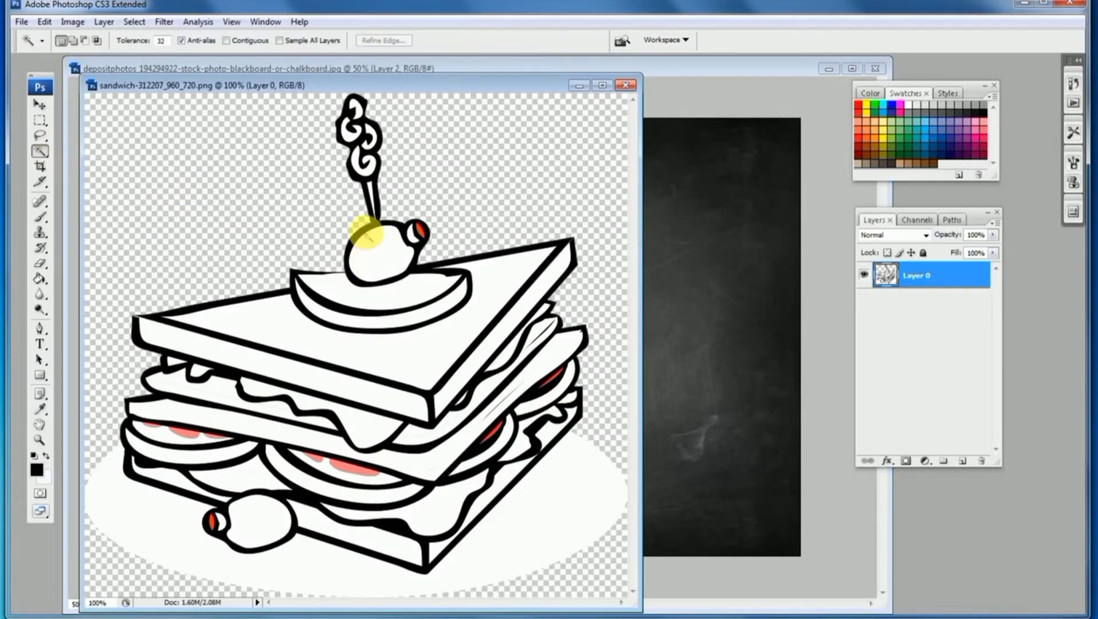
pyautogui.click(366, 228)
pyautogui.moveTo(430, 229); pyautogui.dragTo(670, 261)
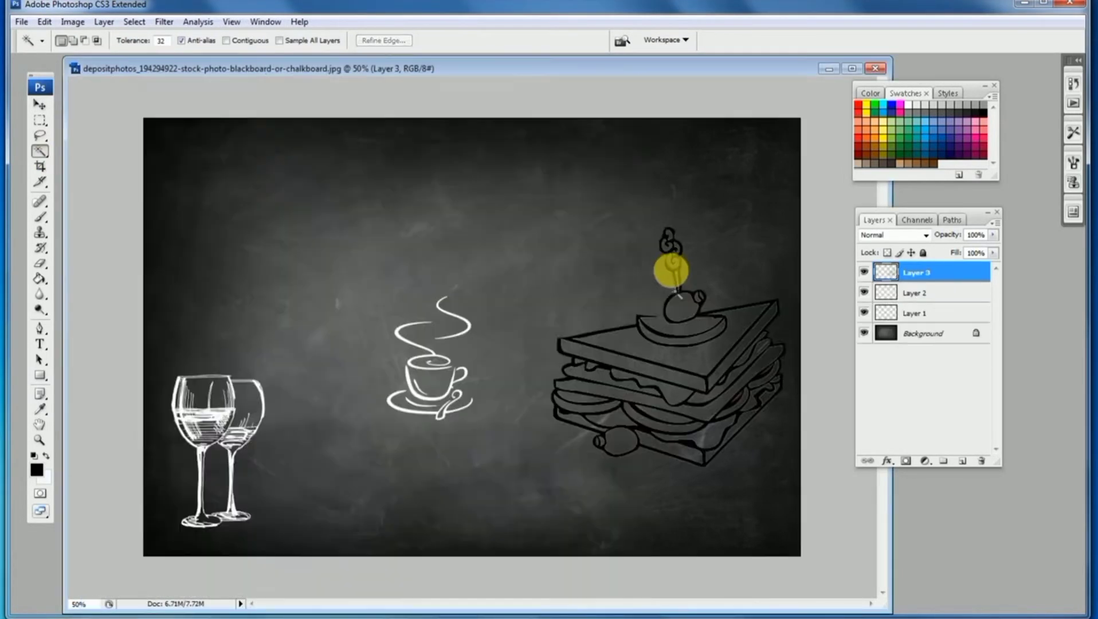
# Turn the sandwich layer white with Curves by setting the black point output to 255
pyautogui.hotkey('ctrl', 'm')
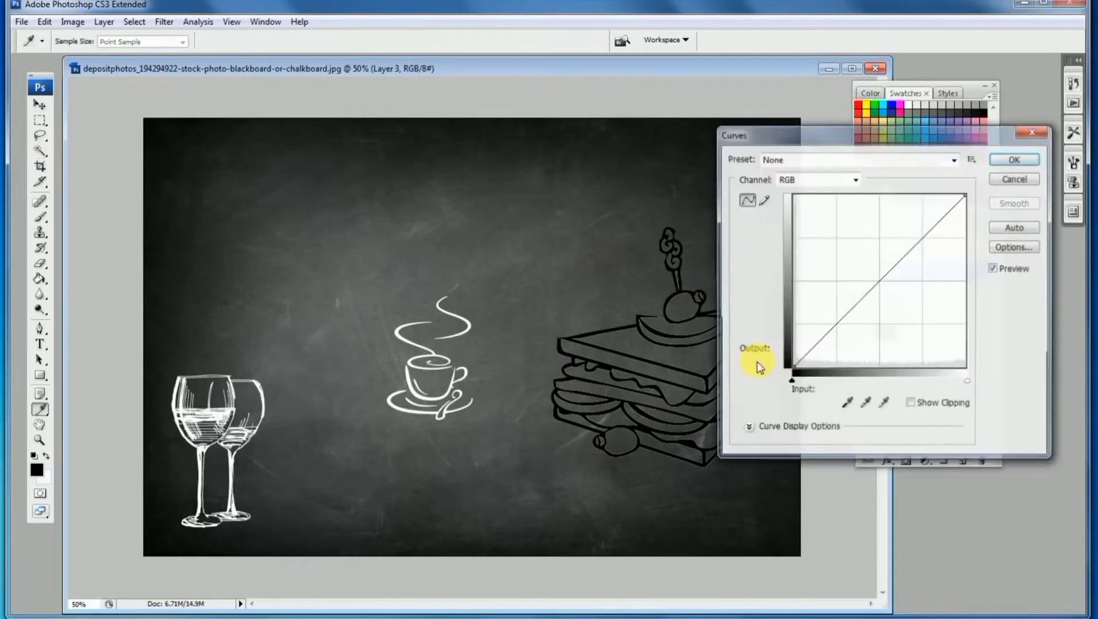
pyautogui.moveTo(791, 367); pyautogui.dragTo(792, 195)
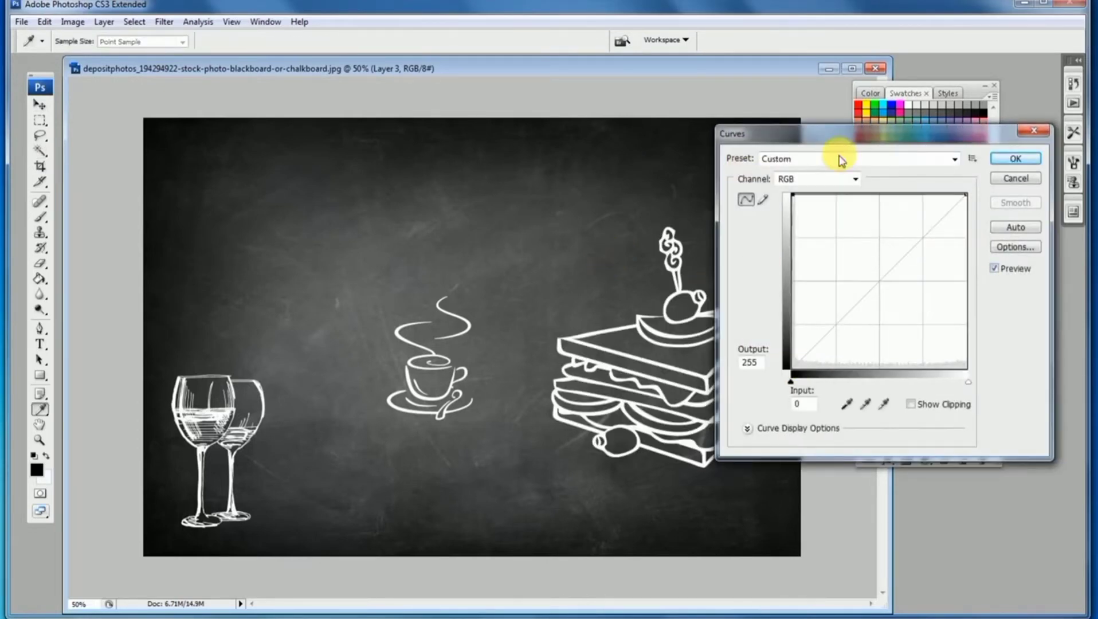
pyautogui.click(1013, 160)
# Open the ribbon banner image sdsds from the folder
pyautogui.press('w')
pyautogui.click(20, 23)
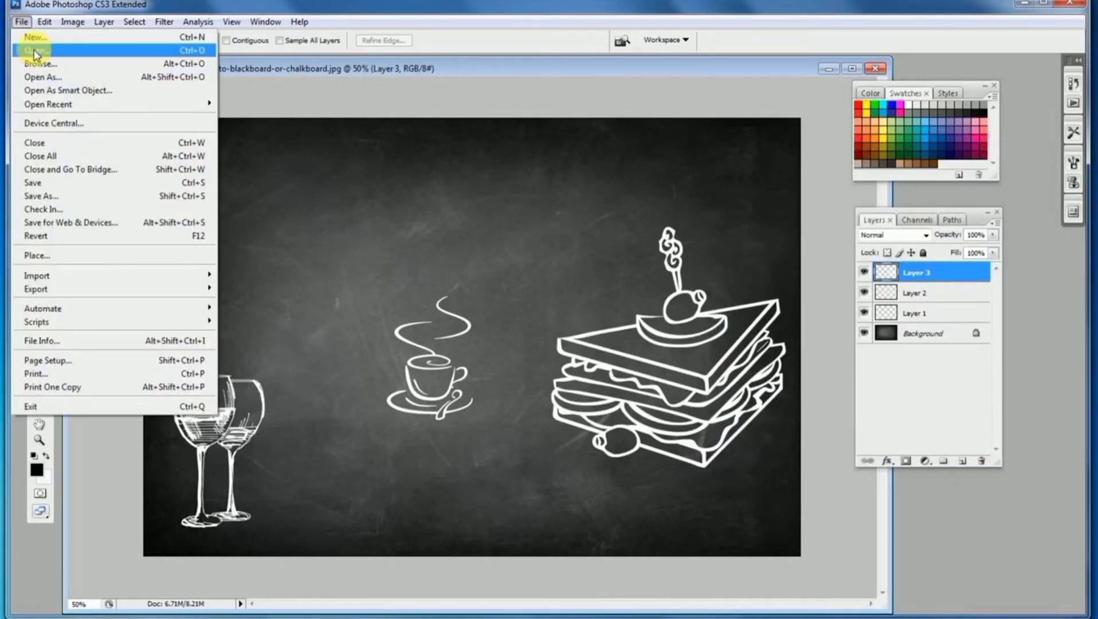
pyautogui.click(28, 62)
pyautogui.moveTo(554, 171); pyautogui.dragTo(551, 224)
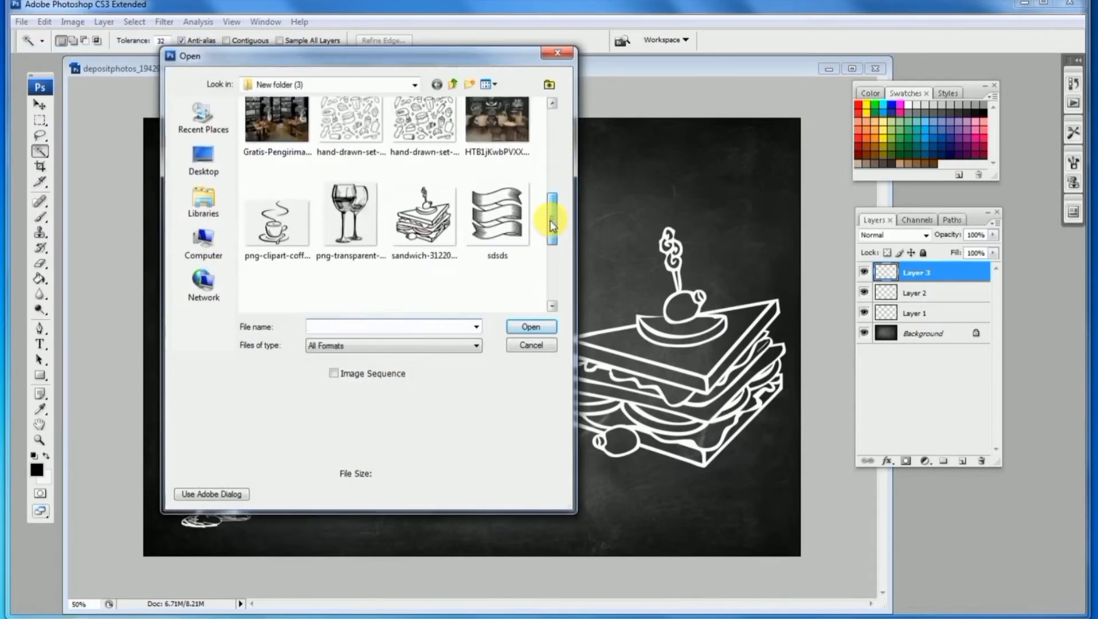
pyautogui.doubleClick(518, 226)
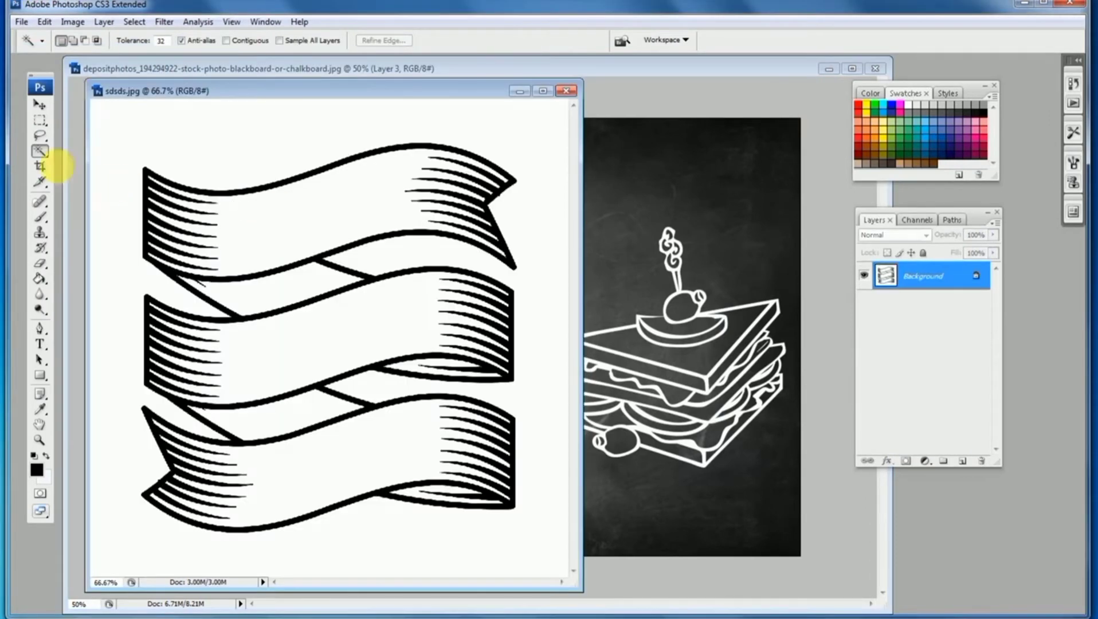
# Select the ribbon lines with the Magic Wand and drag them onto the blackboard
pyautogui.click(160, 184)
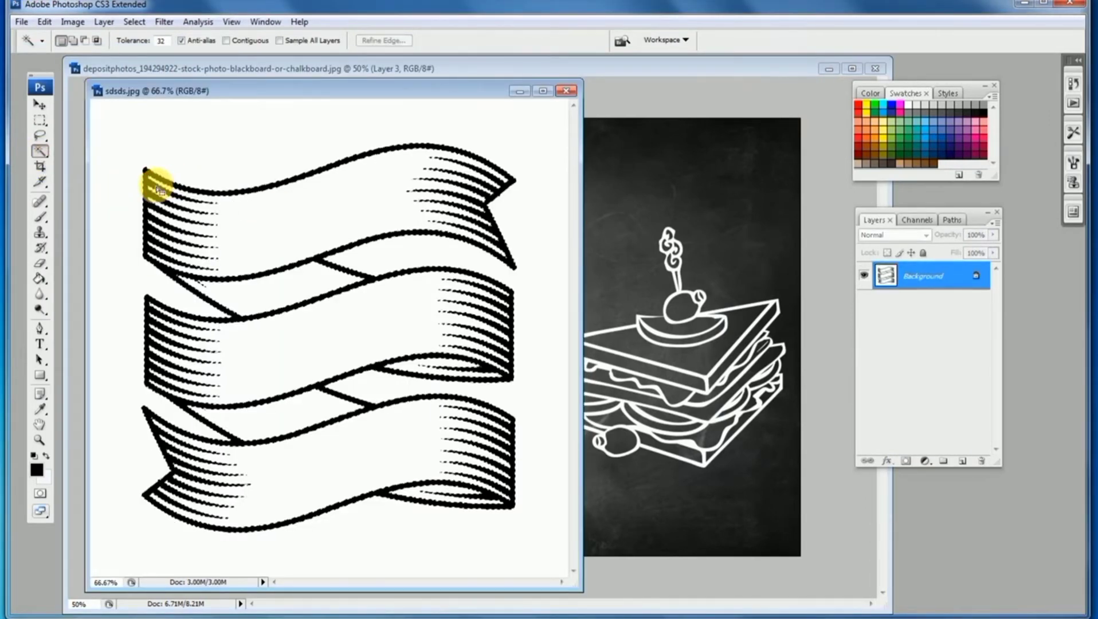
pyautogui.moveTo(158, 184); pyautogui.dragTo(327, 177)
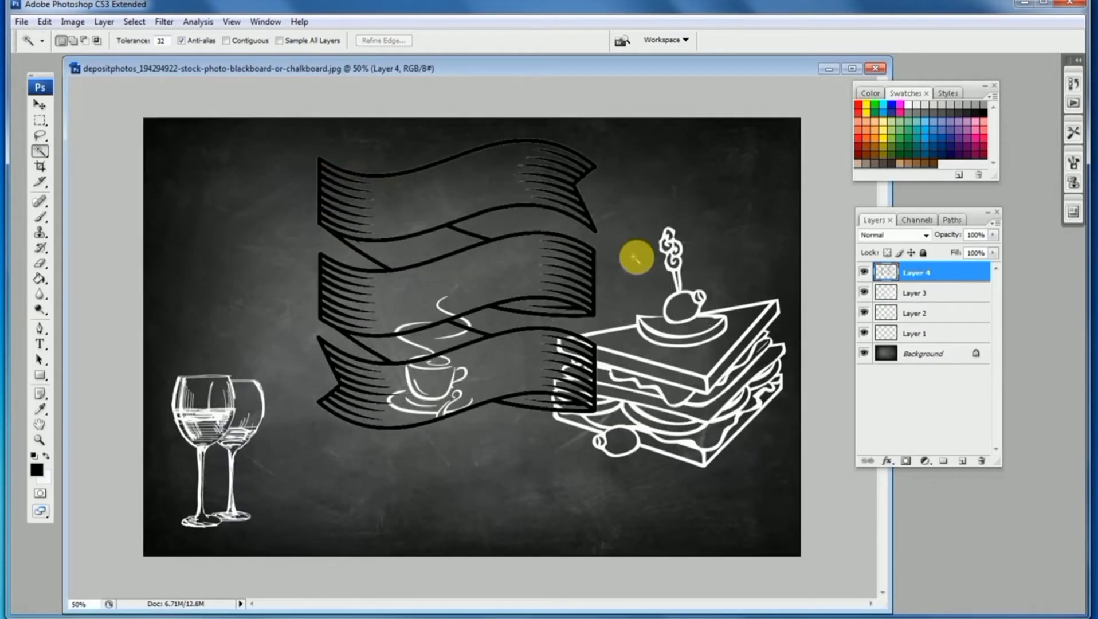
# Turn the ribbon layer white with Curves by raising the black output point to the top
pyautogui.press('i')
pyautogui.hotkey('ctrl', 'm')
pyautogui.moveTo(800, 369); pyautogui.dragTo(738, 109)
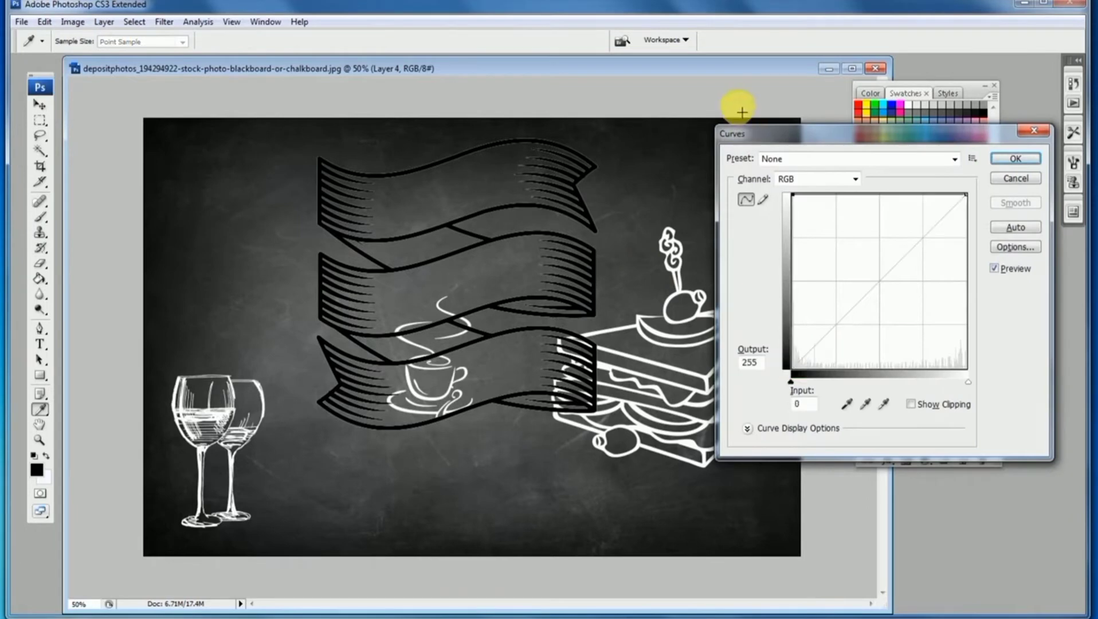
pyautogui.click(1016, 159)
# Open the coffee cup image Untitled-1 from the folder
pyautogui.press('w')
pyautogui.click(23, 22)
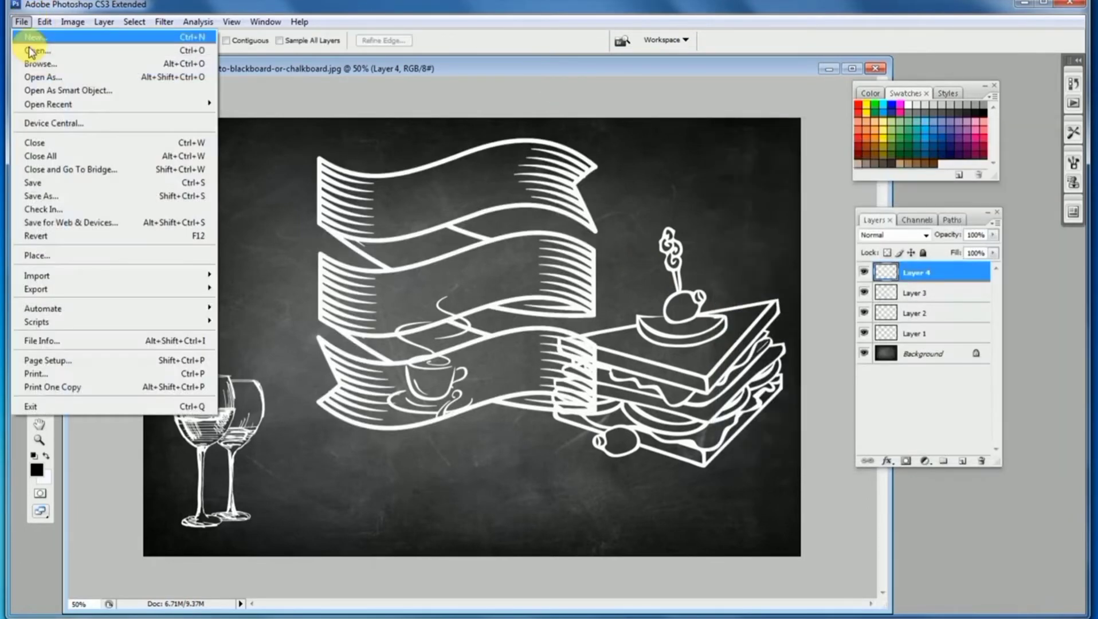
pyautogui.click(34, 46)
pyautogui.moveTo(550, 151); pyautogui.dragTo(552, 277)
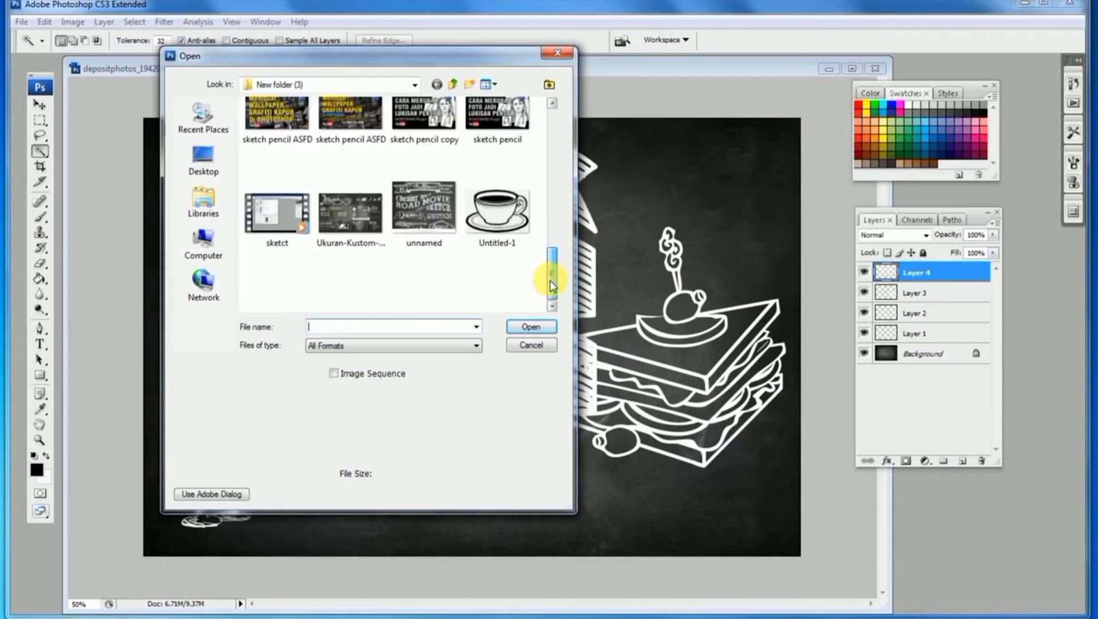
pyautogui.doubleClick(498, 204)
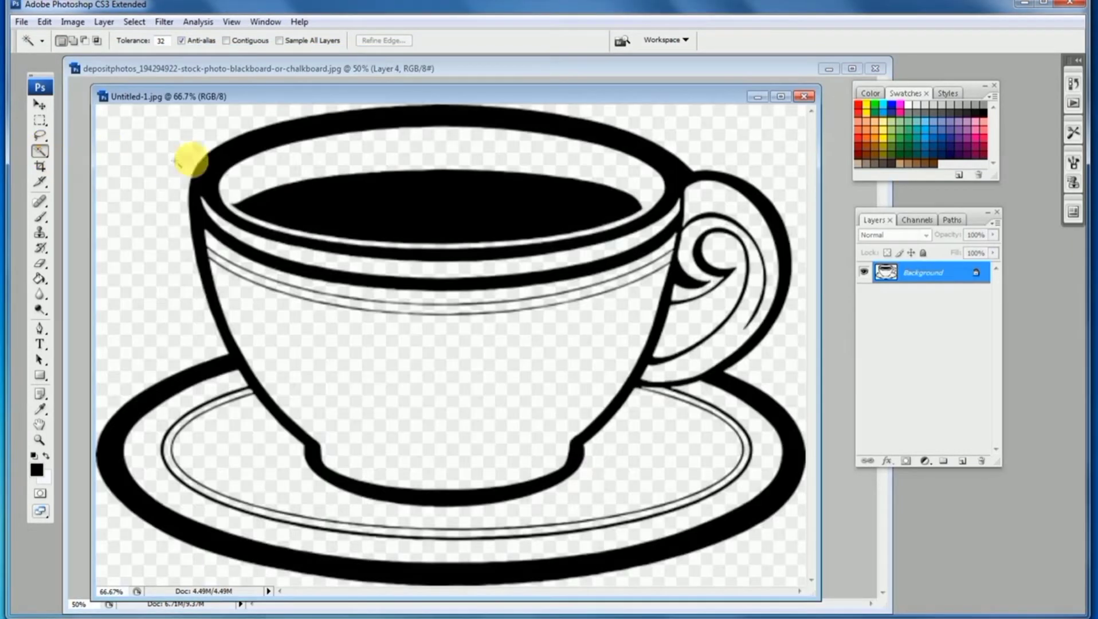
# Select the cup lines with the Magic Wand and drag them onto the blackboard
pyautogui.click(205, 164)
pyautogui.moveTo(223, 94); pyautogui.dragTo(683, 112)
pyautogui.moveTo(611, 184); pyautogui.dragTo(272, 211)
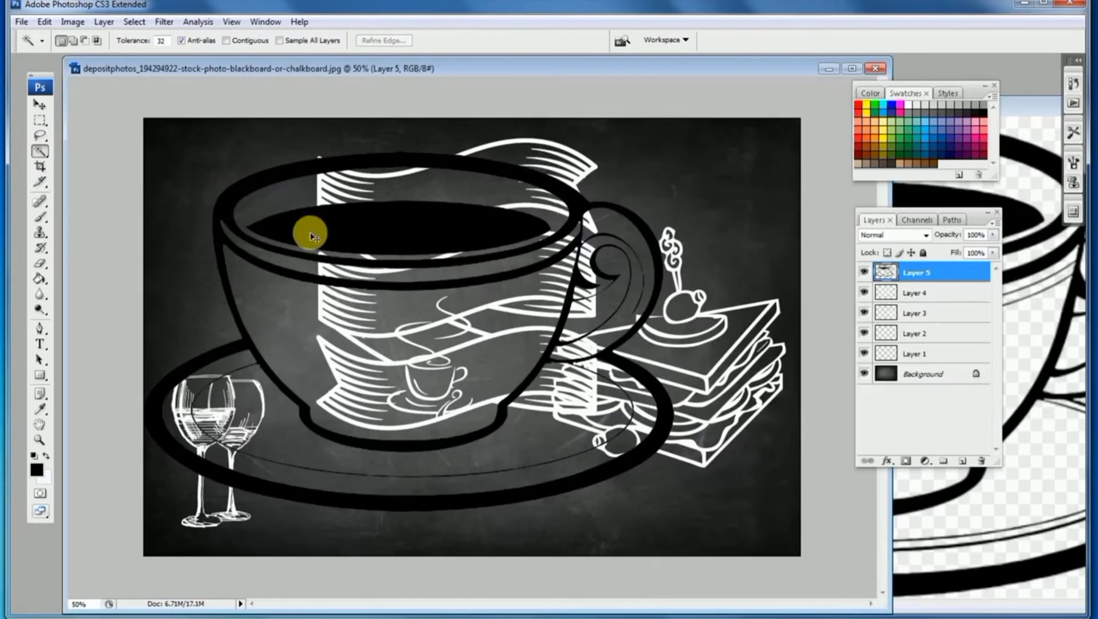
# Turn the cup layer white with Curves by raising the black output point to 255
pyautogui.hotkey('ctrl', 'm')
pyautogui.moveTo(799, 371); pyautogui.dragTo(767, 135)
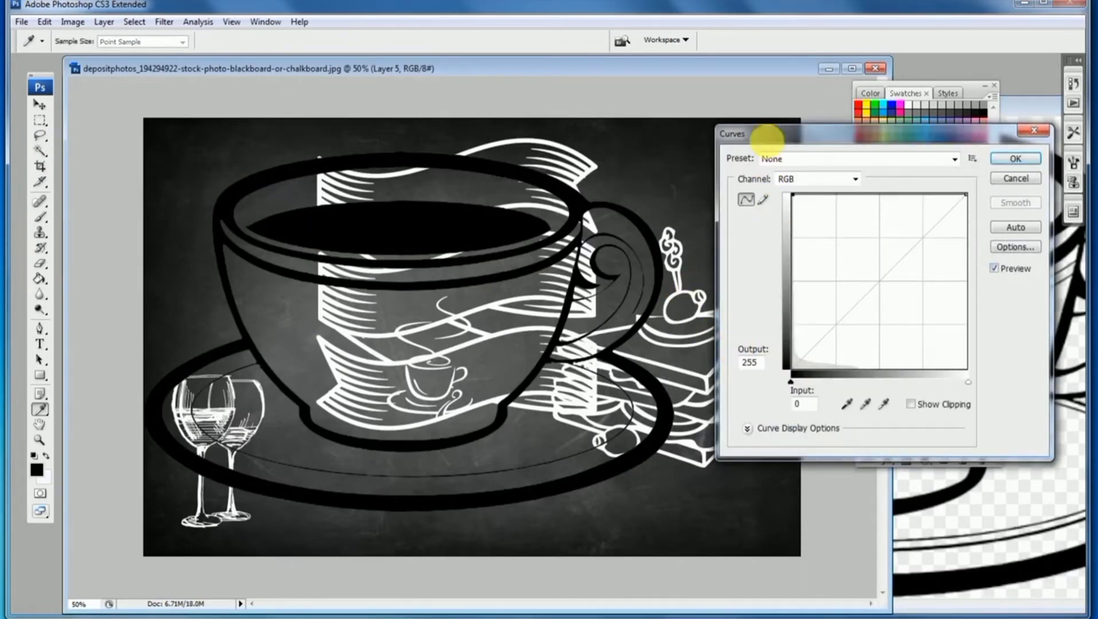
pyautogui.click(1016, 158)
# Open the noodle bowl illustration depositphotos_293737910 from the folder
pyautogui.click(40, 105)
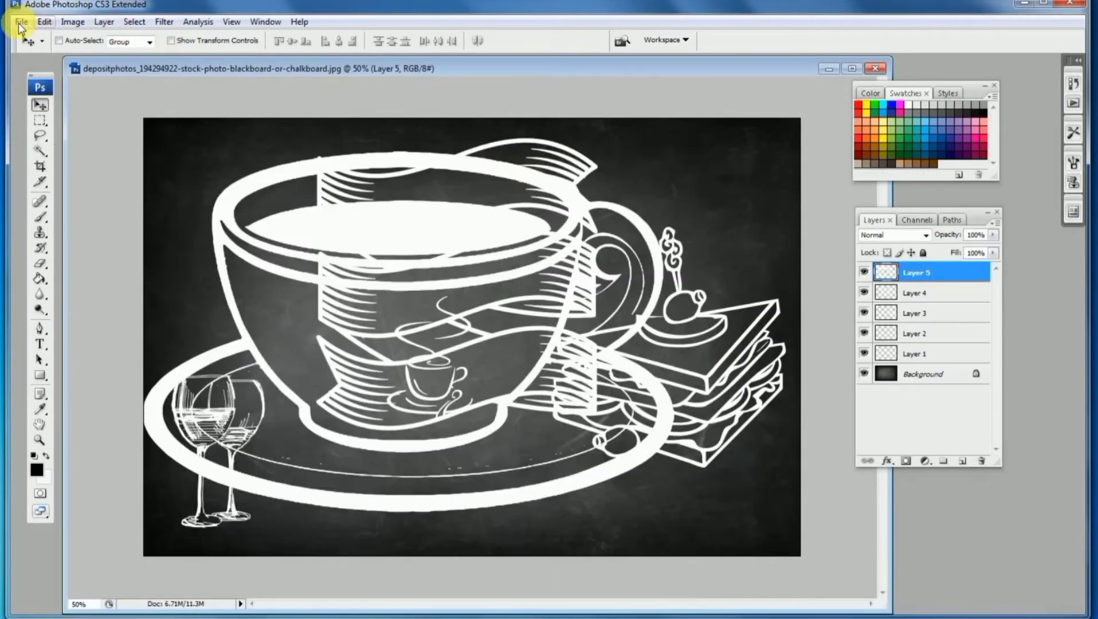
pyautogui.click(20, 22)
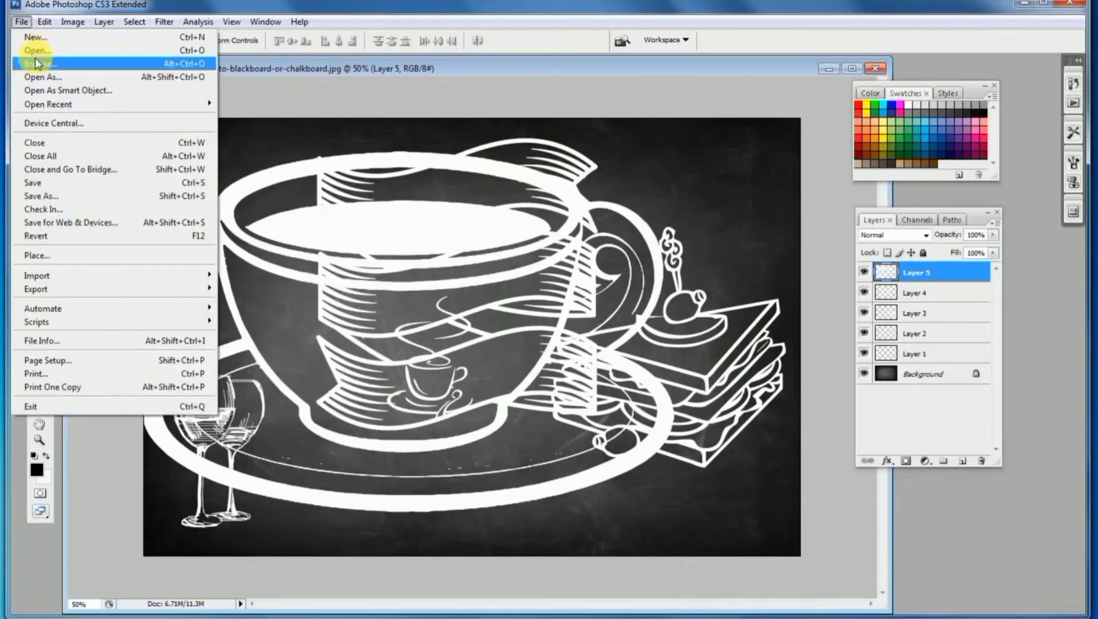
pyautogui.click(35, 53)
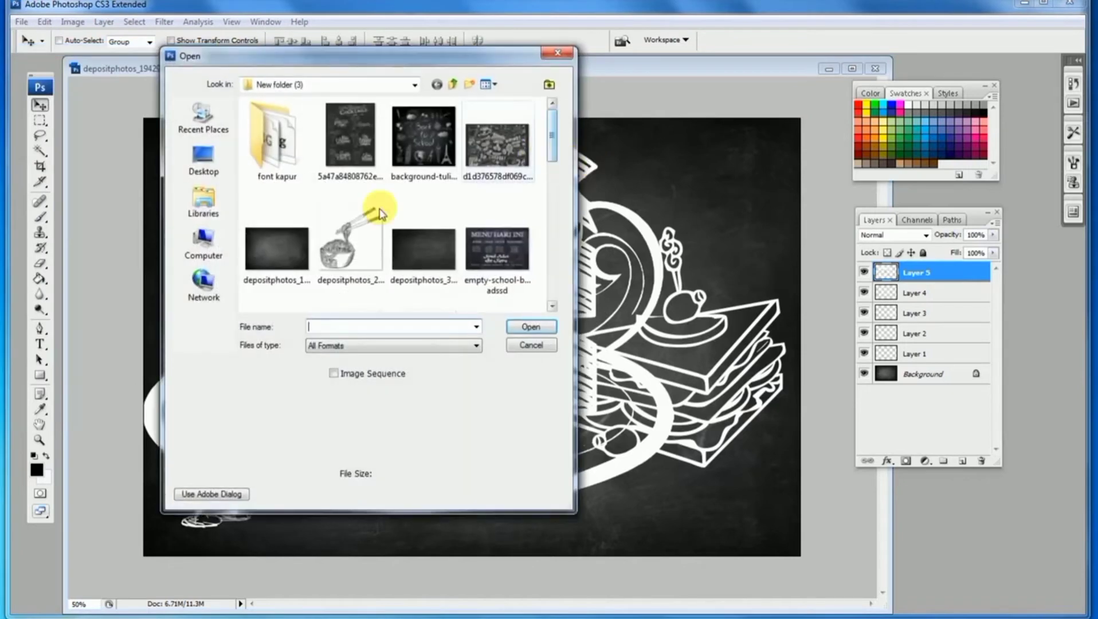
pyautogui.doubleClick(380, 214)
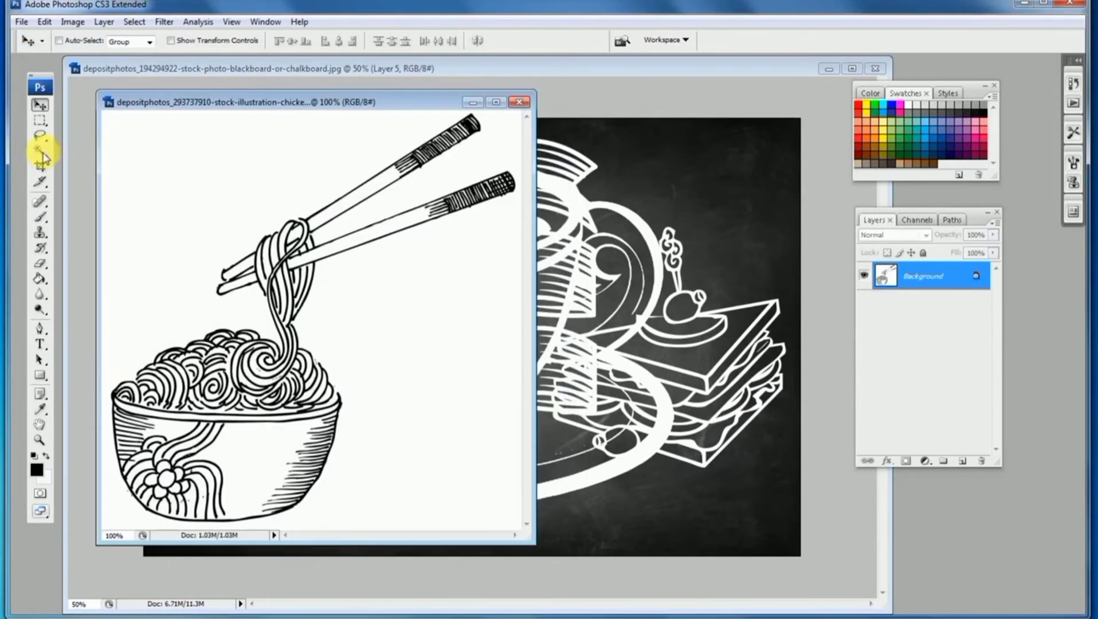
# Select the noodle bowl lines with the Magic Wand and drag them onto the blackboard
pyautogui.press('w')
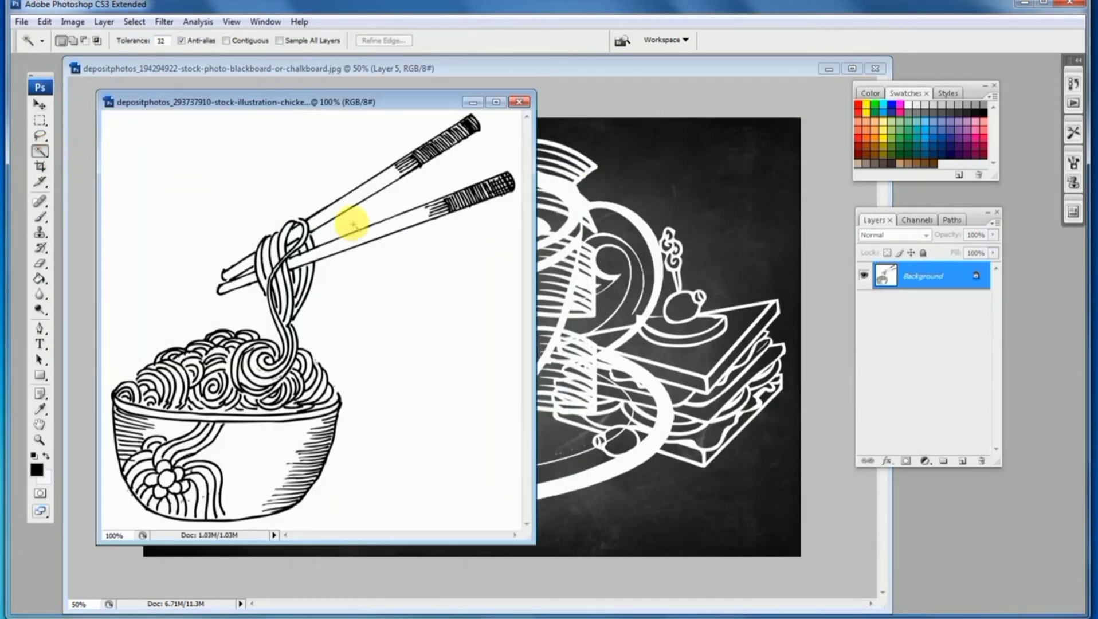
pyautogui.click(431, 146)
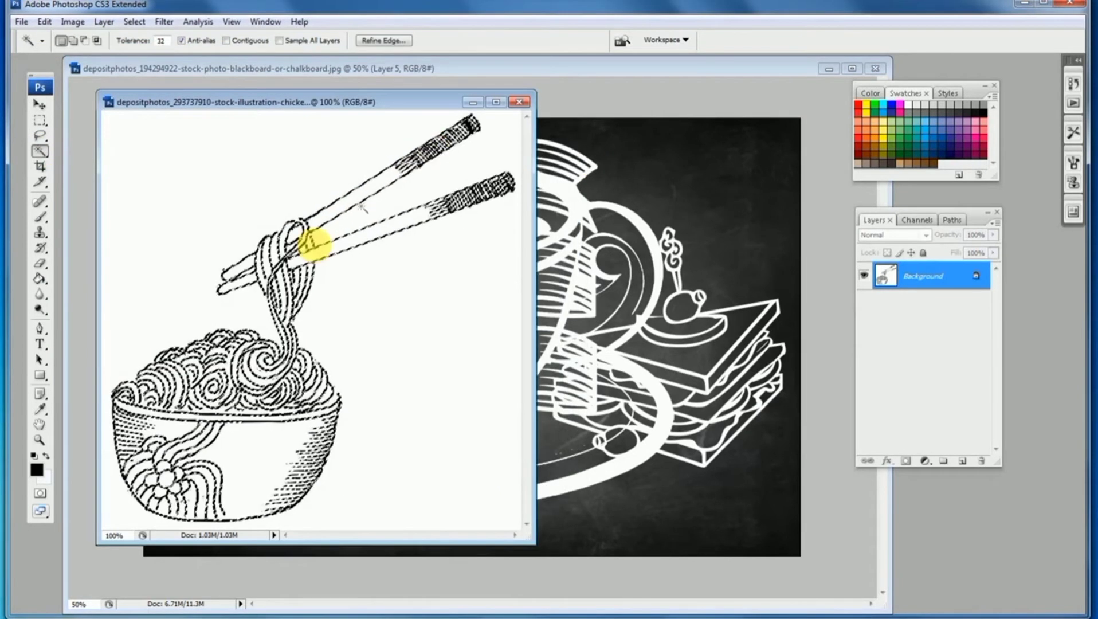
pyautogui.moveTo(281, 252); pyautogui.dragTo(313, 319)
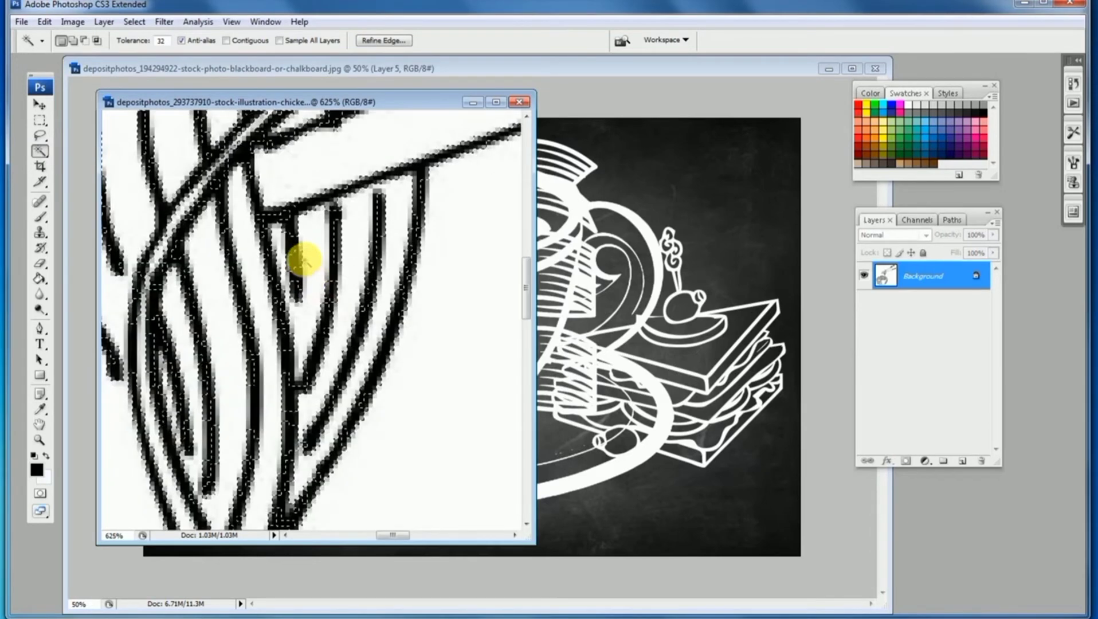
pyautogui.click(292, 247)
pyautogui.click(293, 249)
pyautogui.keyDown('alt'); pyautogui.click(293, 250); pyautogui.keyUp('alt')
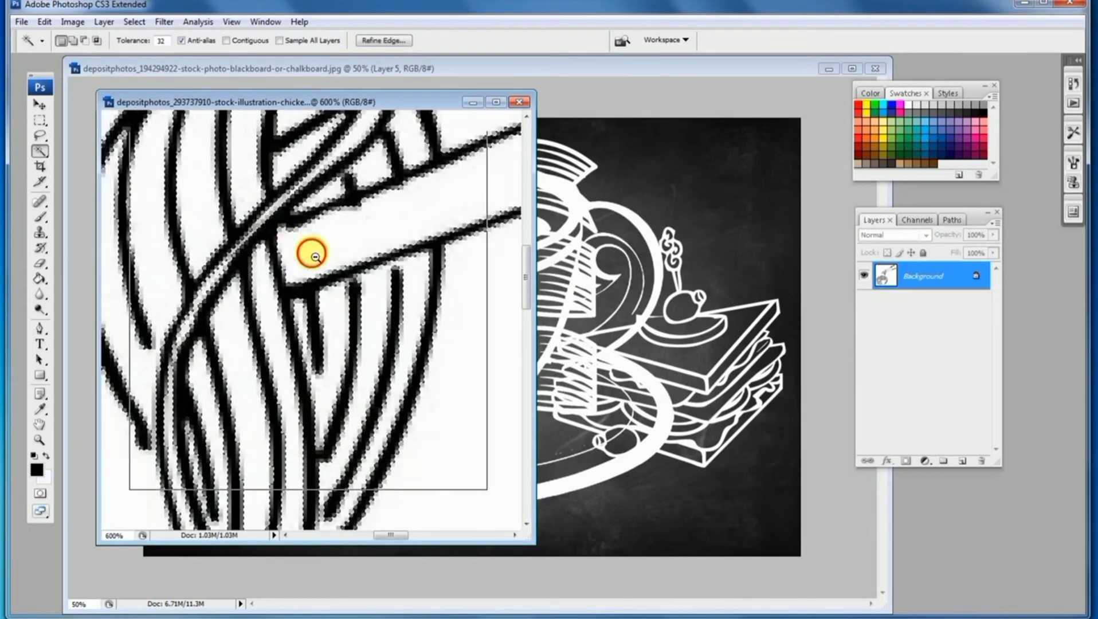
pyautogui.keyDown('alt'); pyautogui.click(312, 253); pyautogui.keyUp('alt')
pyautogui.keyDown('alt'); pyautogui.click(325, 256); pyautogui.keyUp('alt')
pyautogui.keyDown('alt'); pyautogui.click(333, 262); pyautogui.keyUp('alt')
pyautogui.keyDown('alt'); pyautogui.click(367, 304); pyautogui.keyUp('alt')
pyautogui.keyDown('alt'); pyautogui.click(370, 307); pyautogui.keyUp('alt')
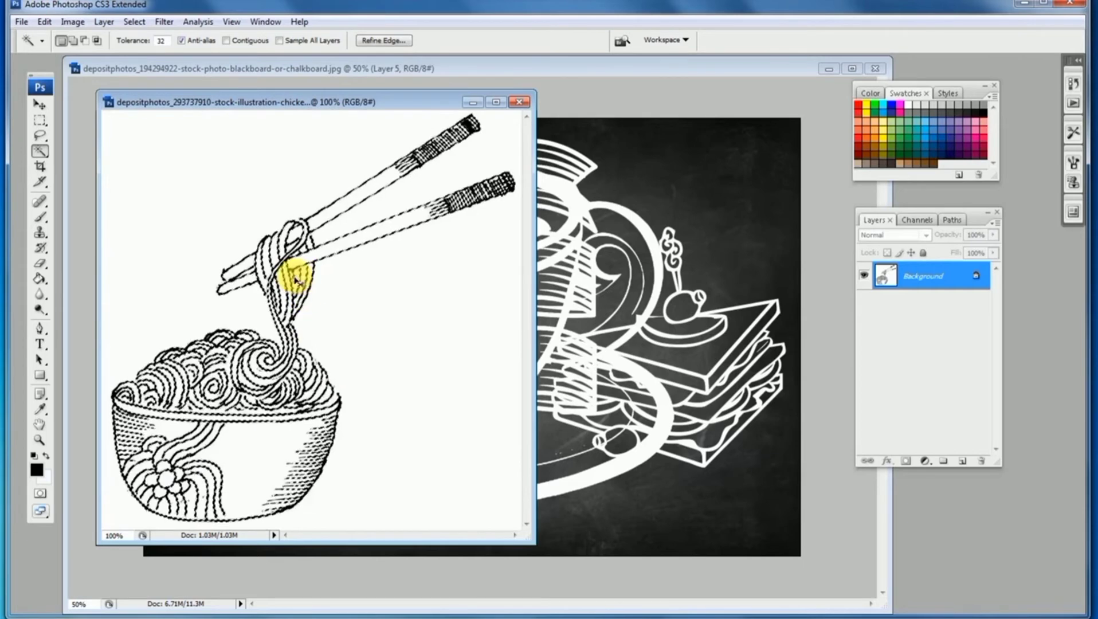
pyautogui.moveTo(294, 275); pyautogui.dragTo(694, 215)
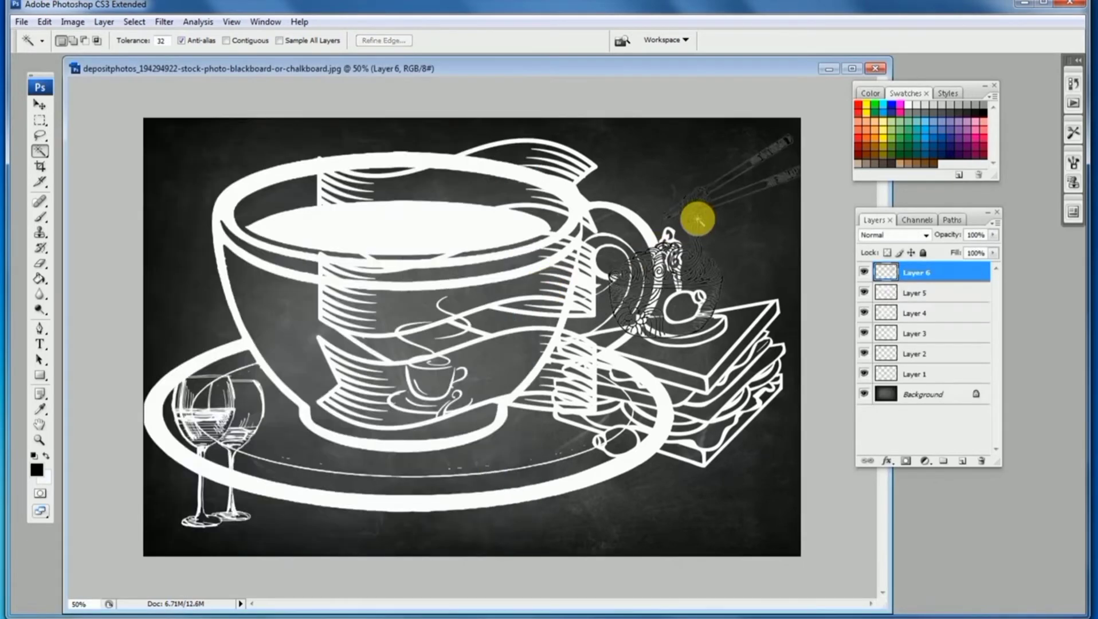
# Turn the noodle layer white with Curves by raising the black output point to the top
pyautogui.hotkey('ctrl', 'm')
pyautogui.moveTo(792, 368); pyautogui.dragTo(787, 164)
pyautogui.click(1038, 163)
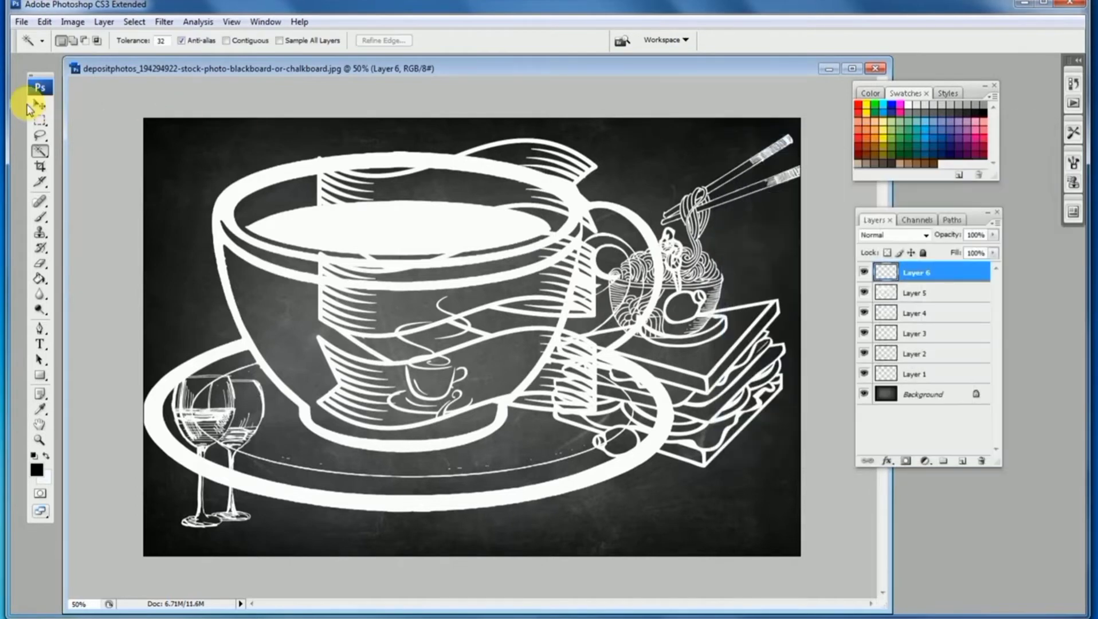
# Scale the large cup down into the blackboard's upper-left corner with Free Transform
pyautogui.click(40, 105)
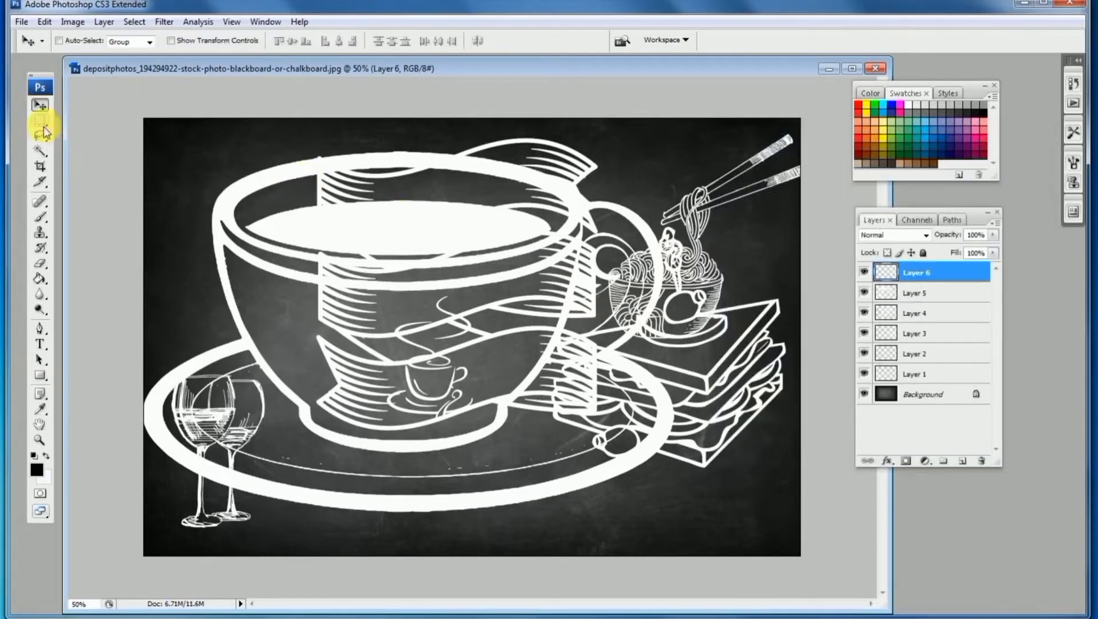
pyautogui.click(40, 122)
pyautogui.click(41, 102)
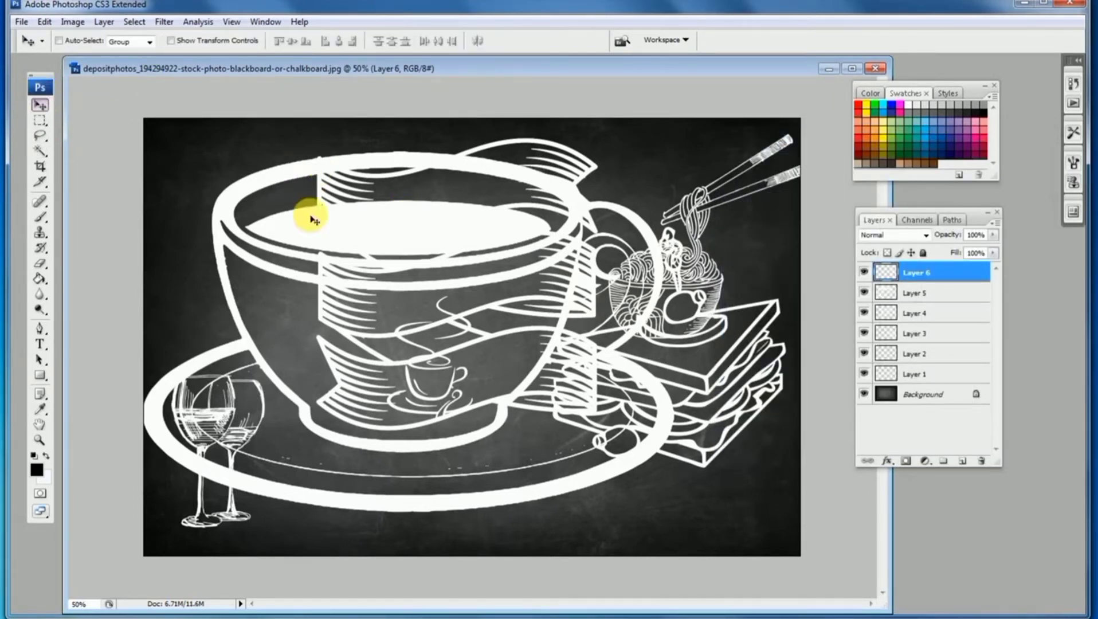
pyautogui.keyDown('ctrl'); pyautogui.click(236, 201); pyautogui.keyUp('ctrl')
pyautogui.hotkey('ctrl', 't')
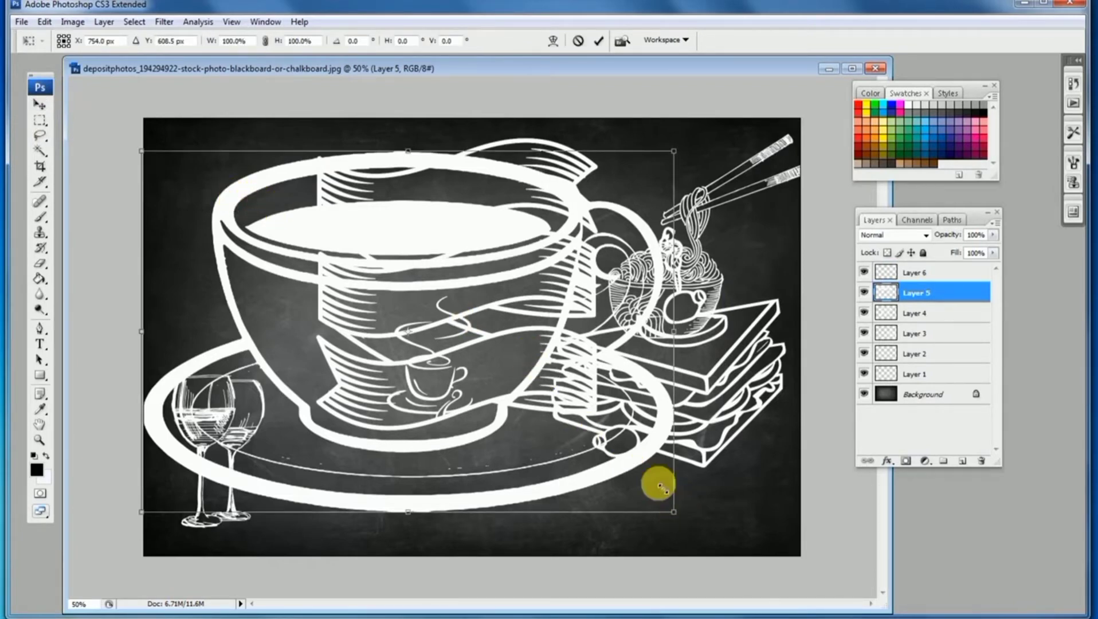
pyautogui.moveTo(662, 488); pyautogui.dragTo(327, 218)
pyautogui.press('Return')
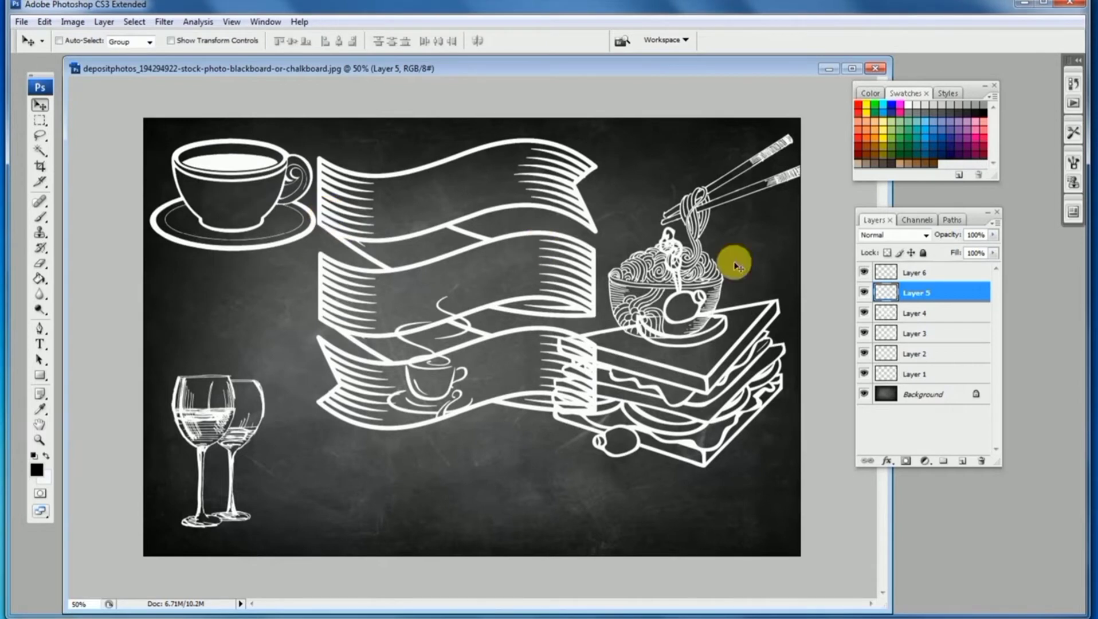
# Move the ribbon banner lower on the board
pyautogui.keyDown('ctrl'); pyautogui.click(599, 232); pyautogui.keyUp('ctrl')
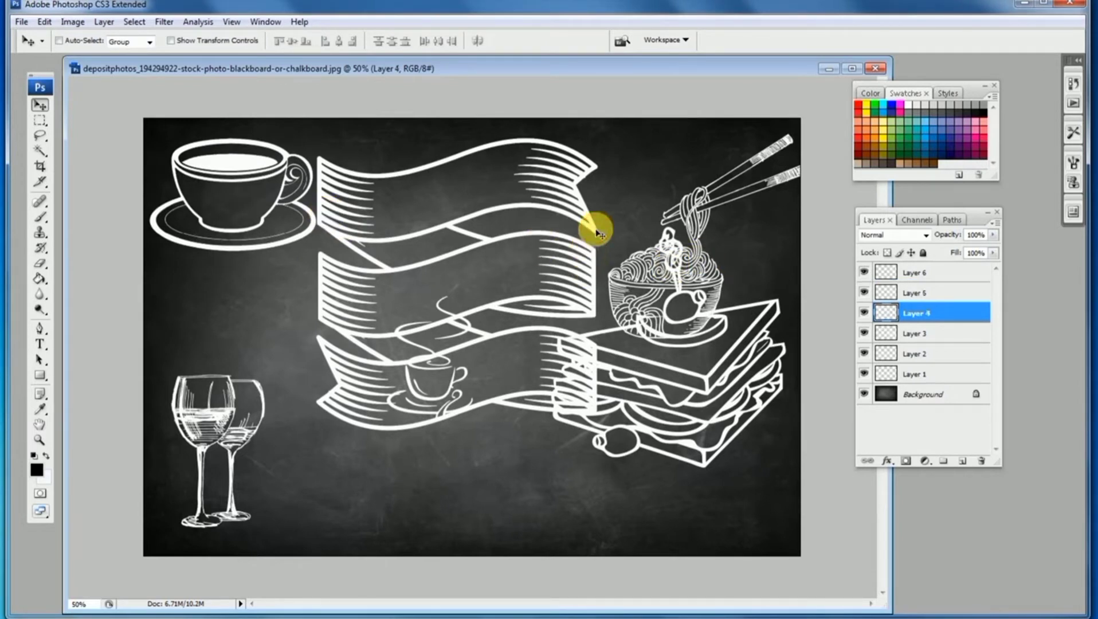
pyautogui.moveTo(588, 228); pyautogui.dragTo(583, 291)
# Scale the noodle bowl to about 71%, rotate it about 18° and place it in the upper-right corner
pyautogui.keyDown('ctrl'); pyautogui.click(682, 274); pyautogui.keyUp('ctrl')
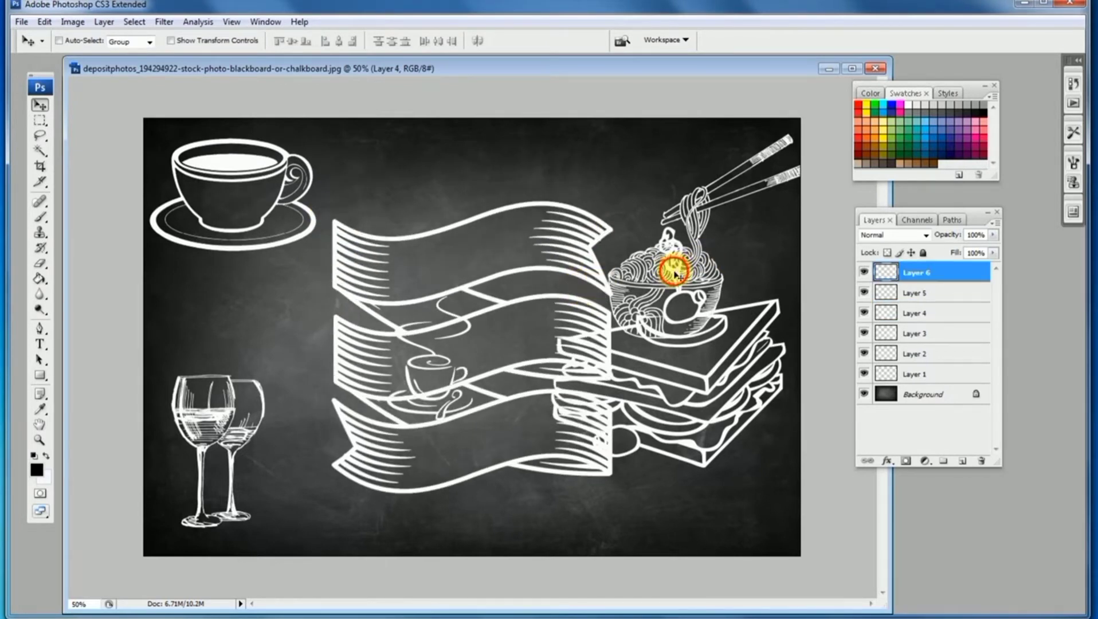
pyautogui.moveTo(683, 274); pyautogui.dragTo(653, 243)
pyautogui.hotkey('ctrl', 't')
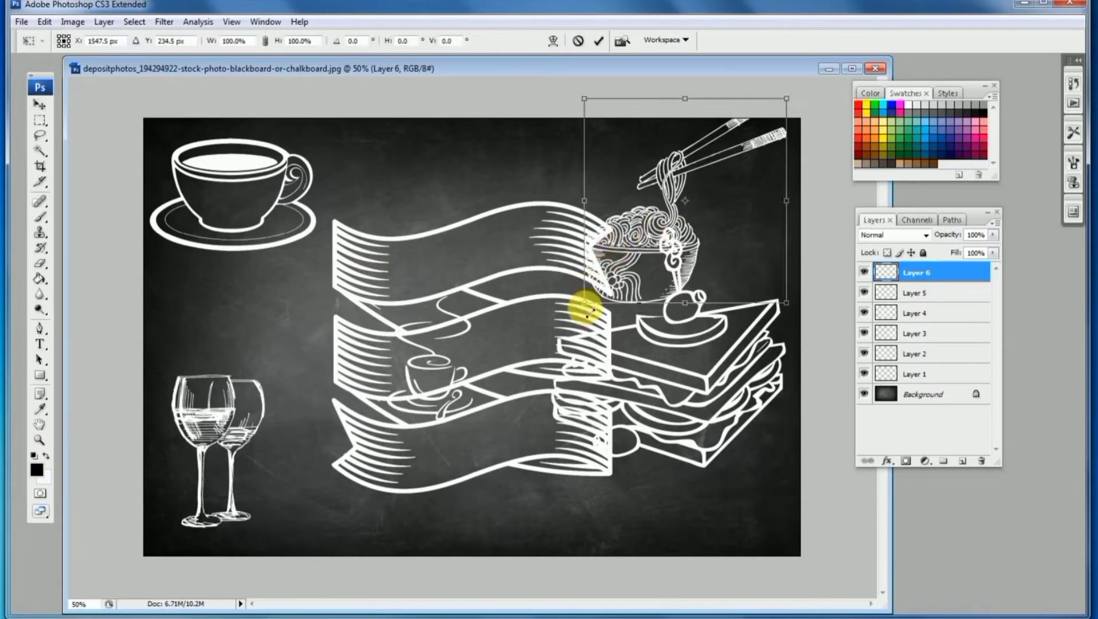
pyautogui.moveTo(590, 309); pyautogui.dragTo(632, 238)
pyautogui.moveTo(834, 196); pyautogui.dragTo(835, 230)
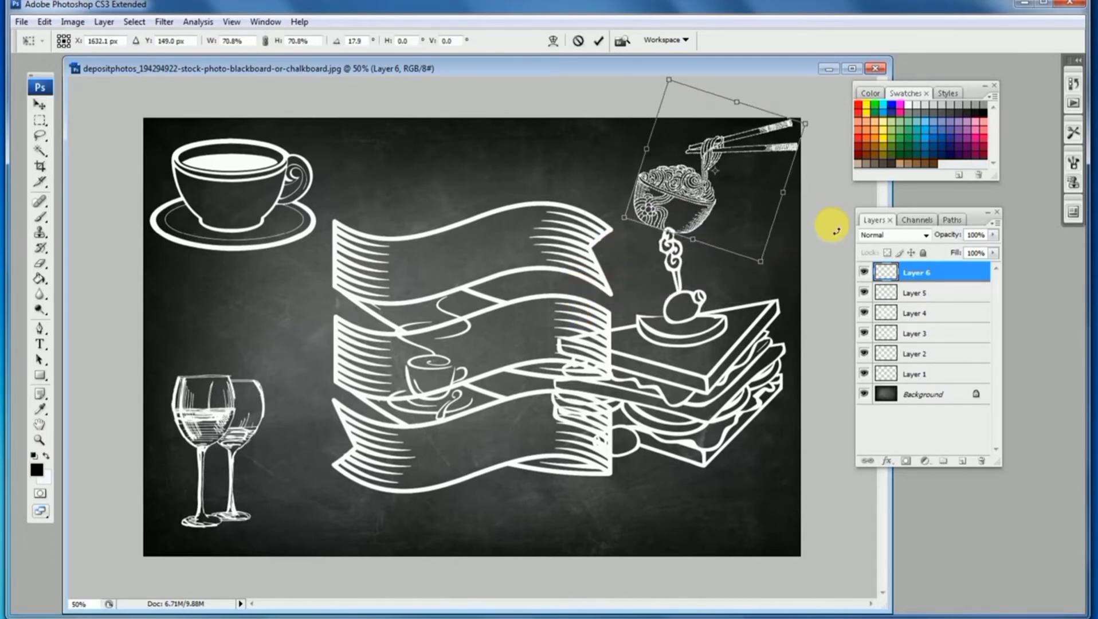
pyautogui.press('Return')
# Scale the sandwich to about 69%, rotate it about -11° and place it in the lower-right corner
pyautogui.keyDown('ctrl'); pyautogui.click(703, 307); pyautogui.keyUp('ctrl')
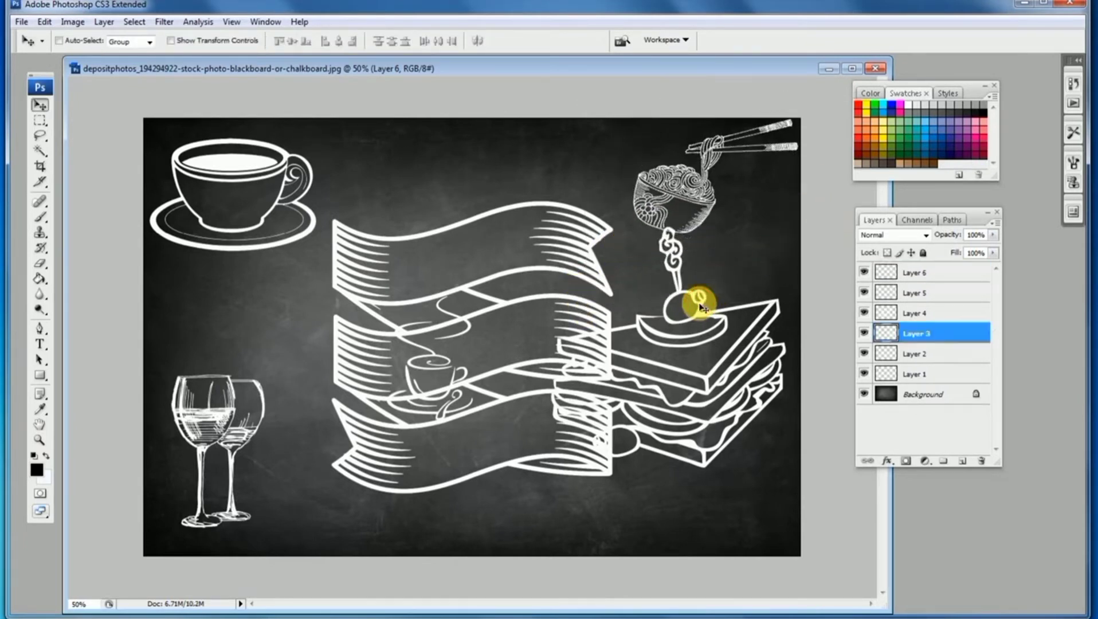
pyautogui.hotkey('ctrl', 't')
pyautogui.moveTo(789, 235); pyautogui.dragTo(709, 296)
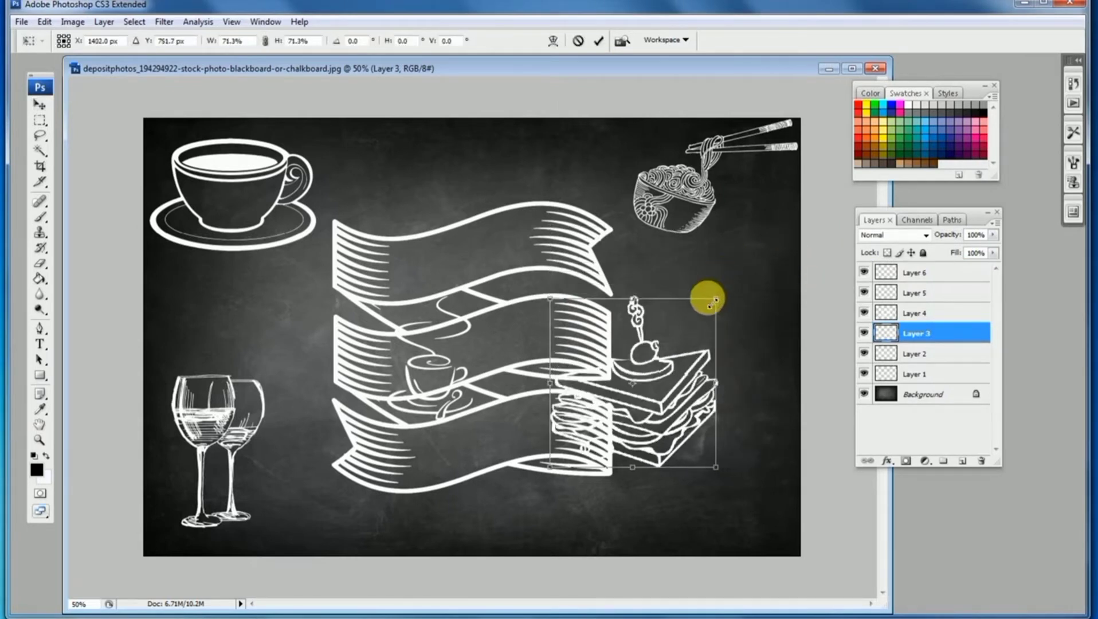
pyautogui.moveTo(704, 242); pyautogui.dragTo(692, 236)
pyautogui.moveTo(674, 388); pyautogui.dragTo(739, 447)
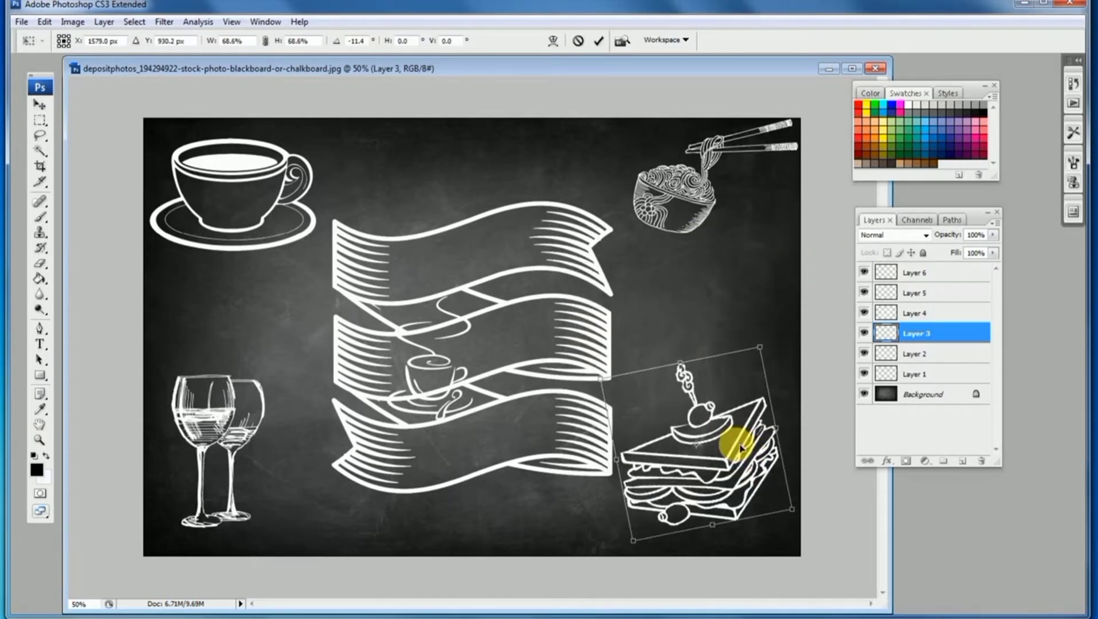
pyautogui.press('Return')
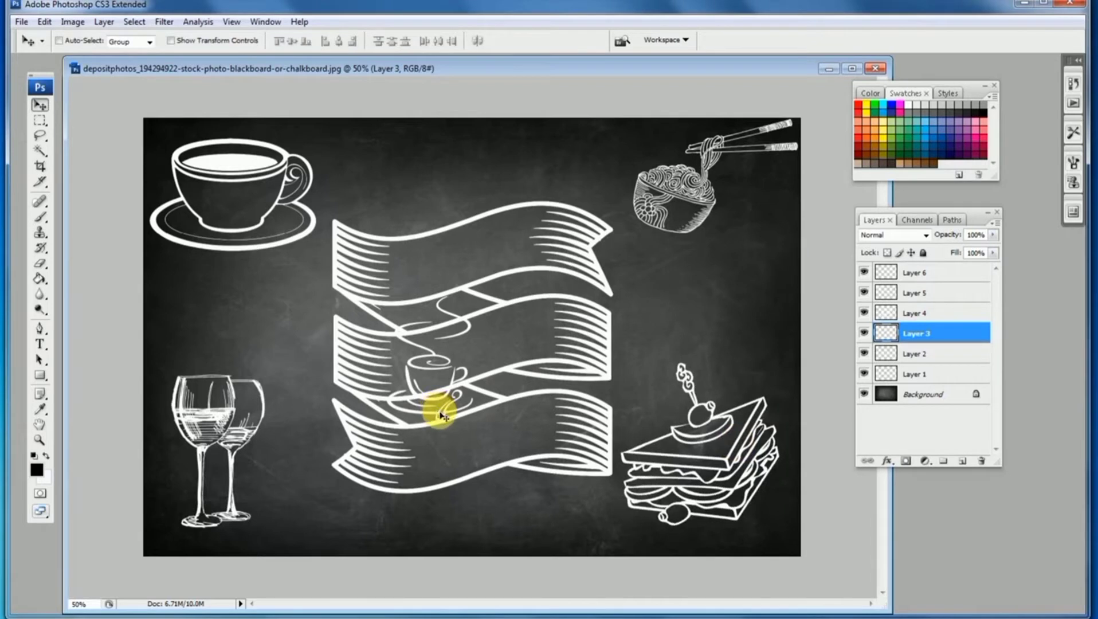
# Move the small steaming cup to the right side between the noodles and the sandwich
pyautogui.moveTo(446, 414); pyautogui.dragTo(752, 343)
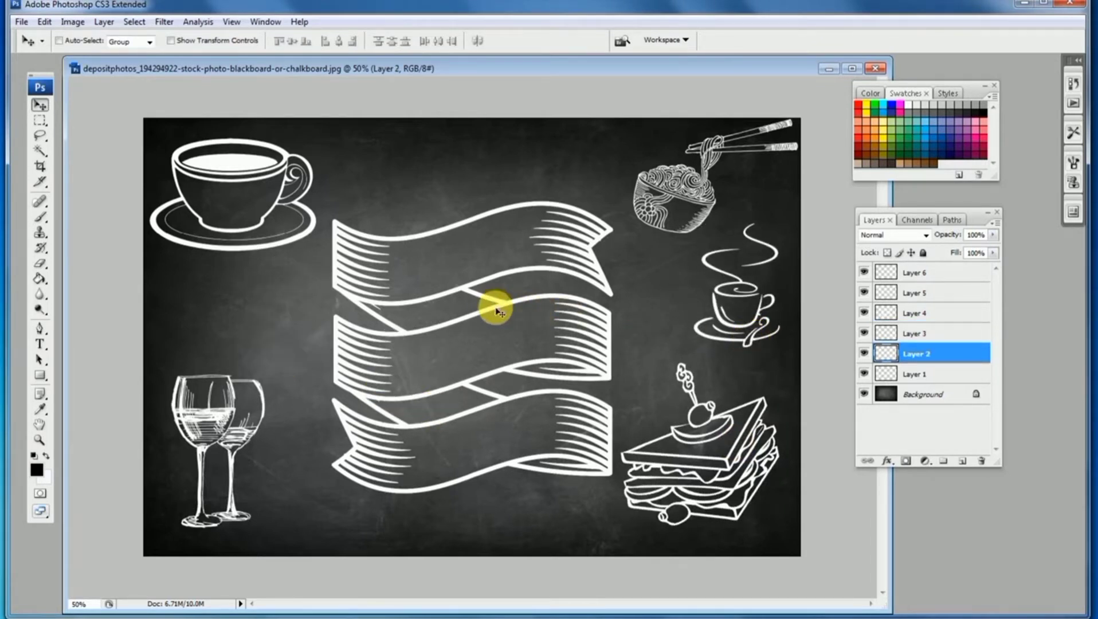
# Scale the ribbon banner down with Free Transform and recentre it on the board
pyautogui.moveTo(496, 309); pyautogui.dragTo(507, 294)
pyautogui.hotkey('ctrl', 't')
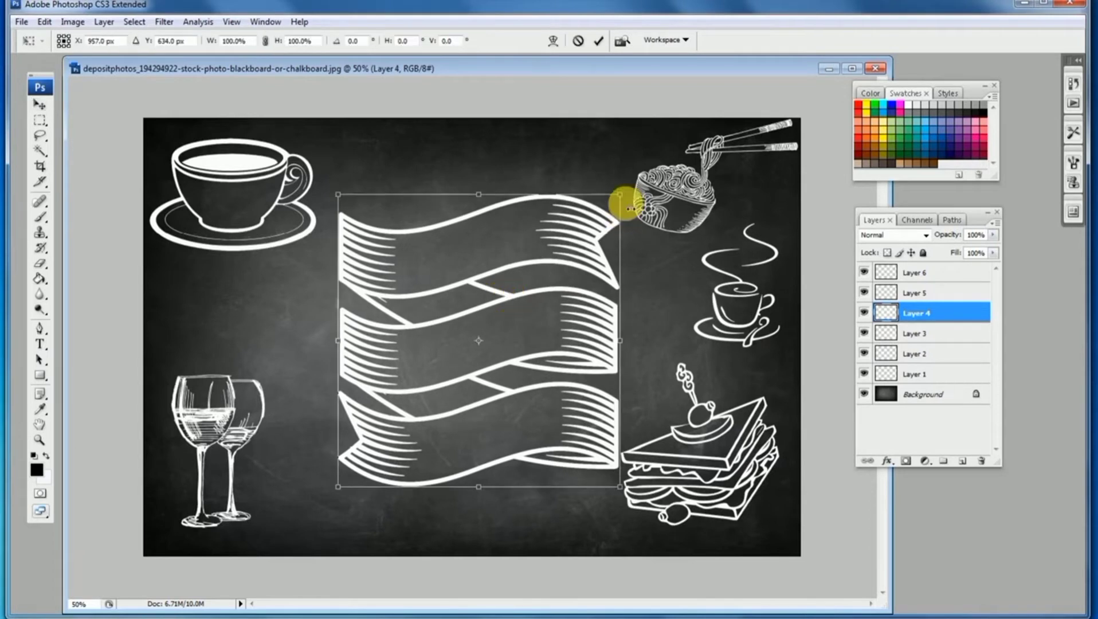
pyautogui.moveTo(626, 203); pyautogui.dragTo(568, 258)
pyautogui.press('Return')
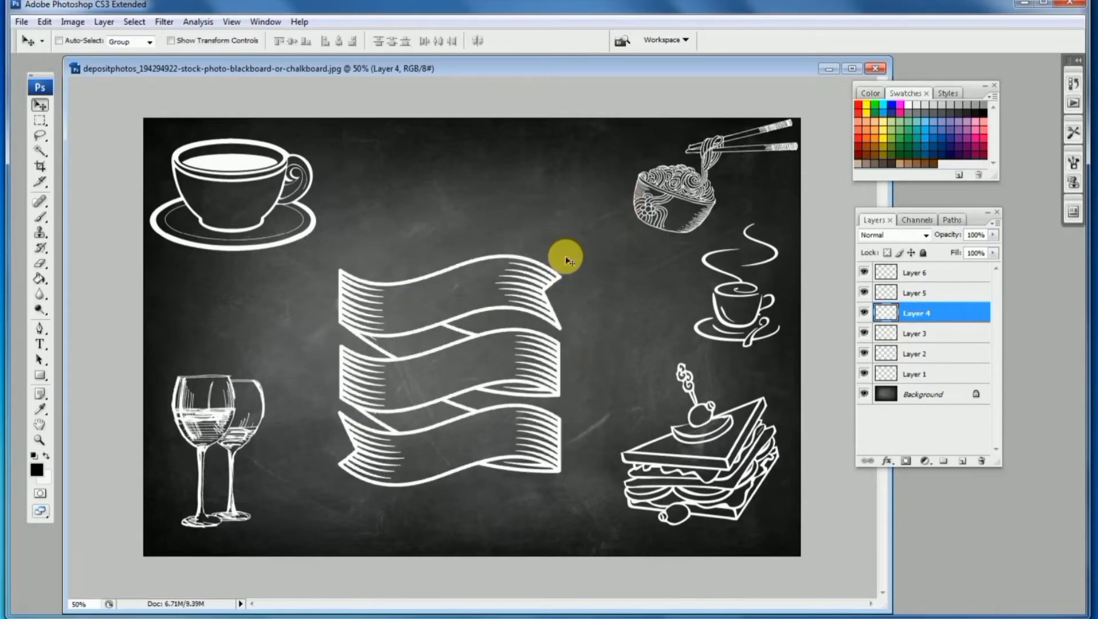
pyautogui.moveTo(498, 390); pyautogui.dragTo(523, 374)
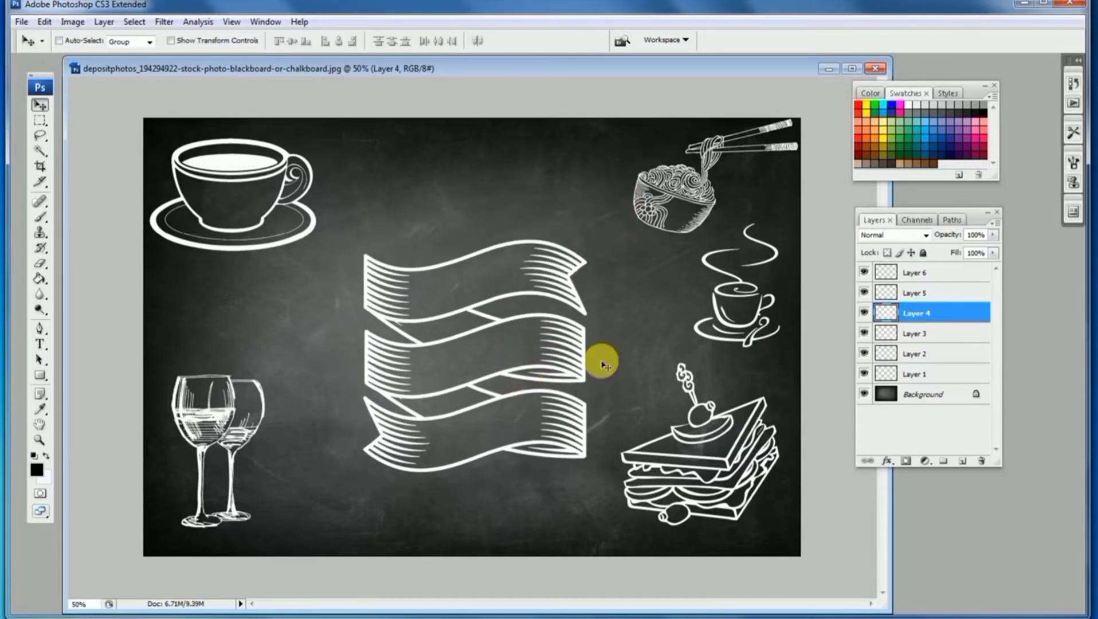
# Nudge the sandwich and the small steaming cup slightly left
pyautogui.moveTo(701, 407); pyautogui.dragTo(690, 406)
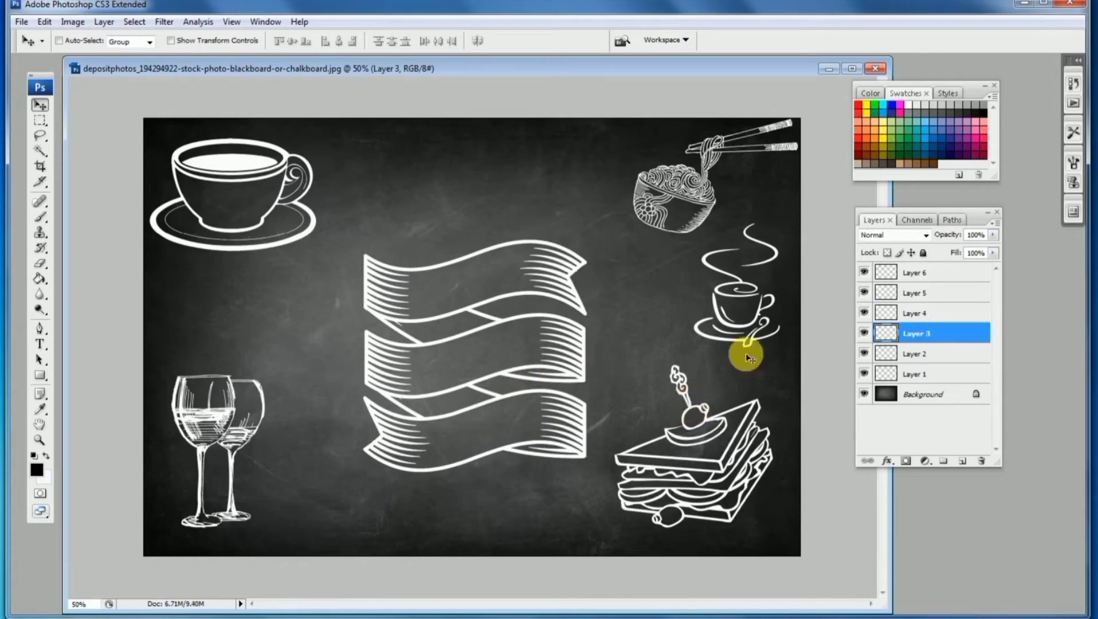
pyautogui.moveTo(749, 344); pyautogui.dragTo(720, 356)
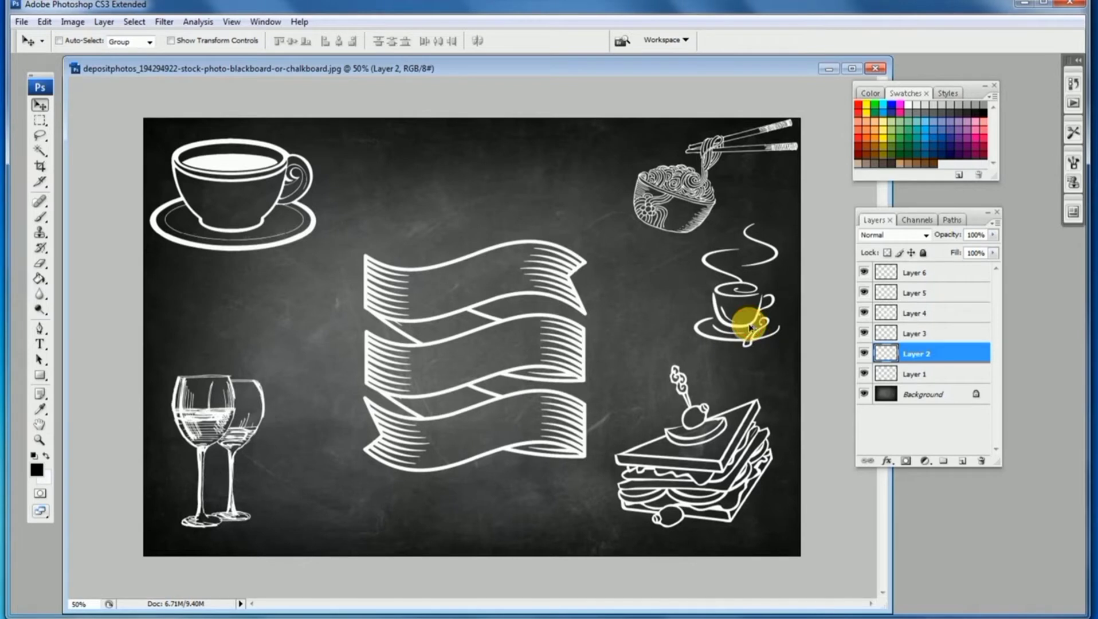
# Duplicate the small steaming cup into the lower-left area beside the wine glasses
pyautogui.moveTo(726, 318); pyautogui.dragTo(325, 509)
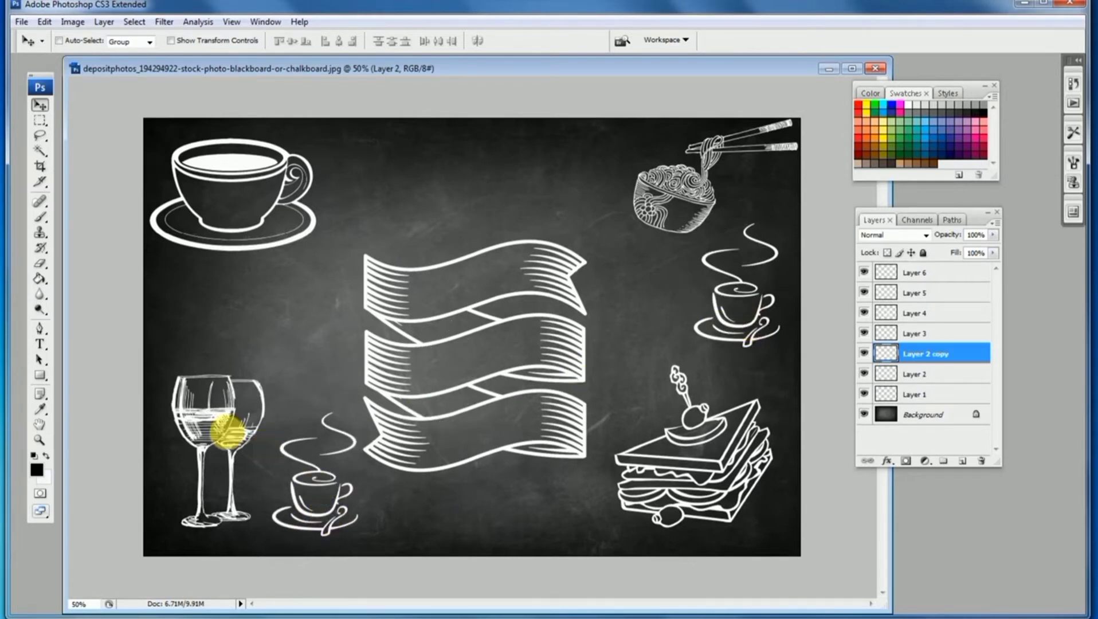
# Move the wine glasses up slightly
pyautogui.moveTo(219, 417); pyautogui.dragTo(213, 377)
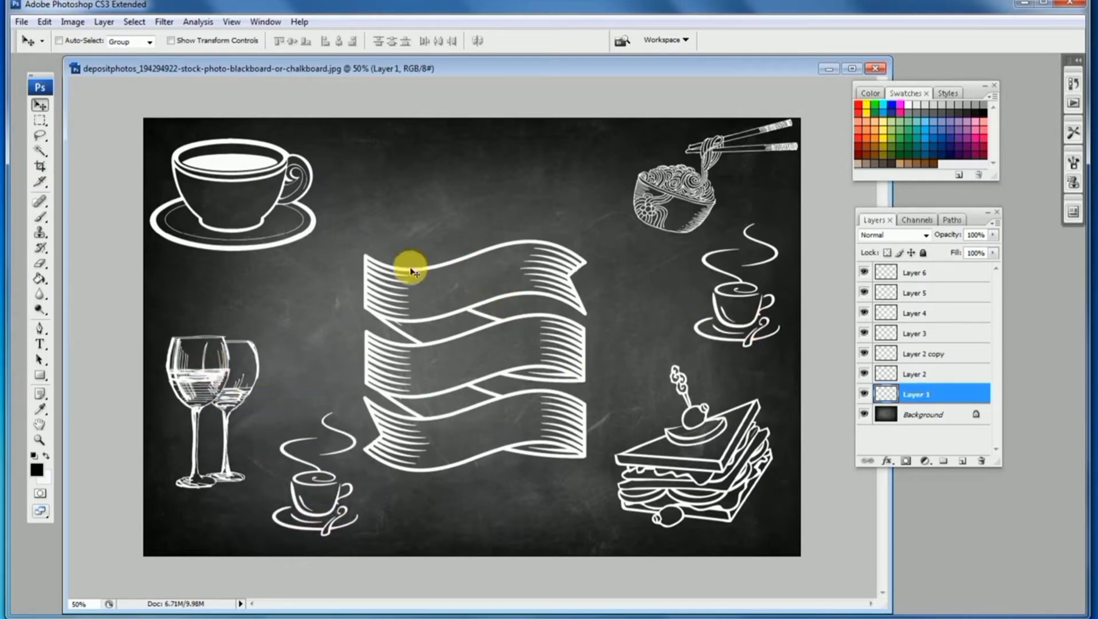
# Move the large top-left cup slightly right and scale it down with Free Transform
pyautogui.keyDown('ctrl'); pyautogui.click(231, 164); pyautogui.keyUp('ctrl')
pyautogui.moveTo(234, 169); pyautogui.dragTo(250, 169)
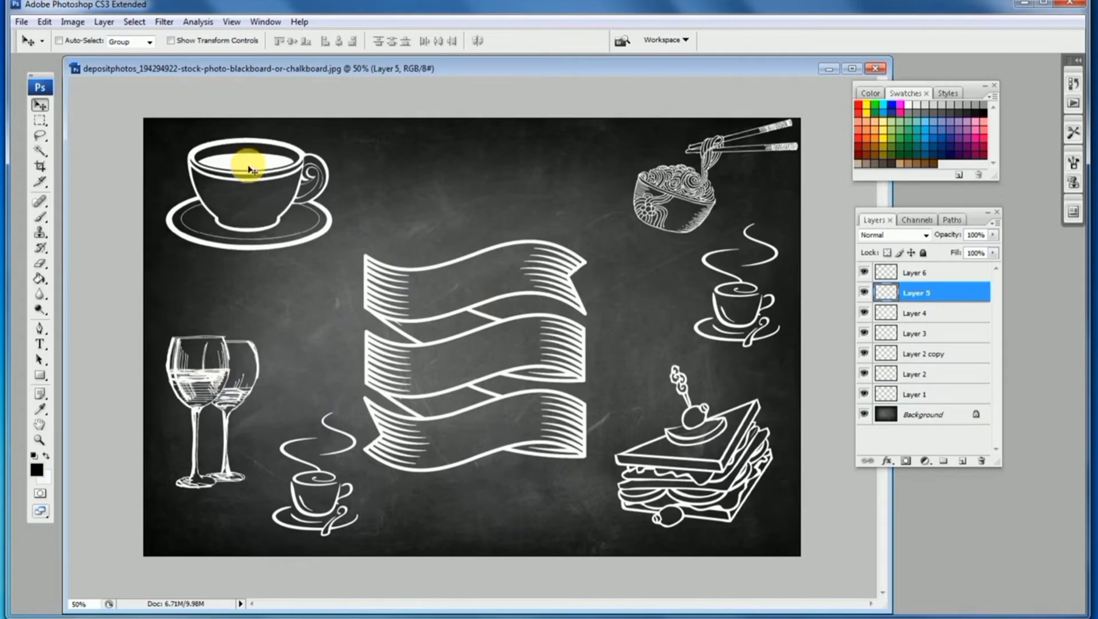
pyautogui.hotkey('ctrl', 't')
pyautogui.moveTo(332, 251); pyautogui.dragTo(319, 232)
pyautogui.press('Return')
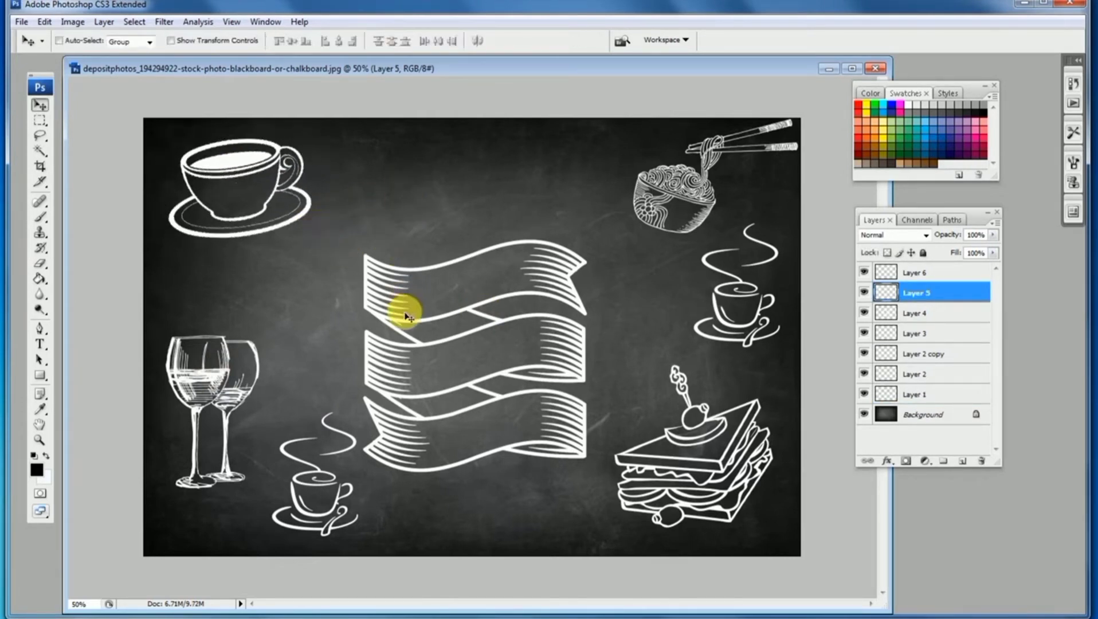
# Nudge the ribbon banner up slightly
pyautogui.keyDown('ctrl'); pyautogui.click(405, 314); pyautogui.keyUp('ctrl')
pyautogui.moveTo(406, 316); pyautogui.dragTo(407, 305)
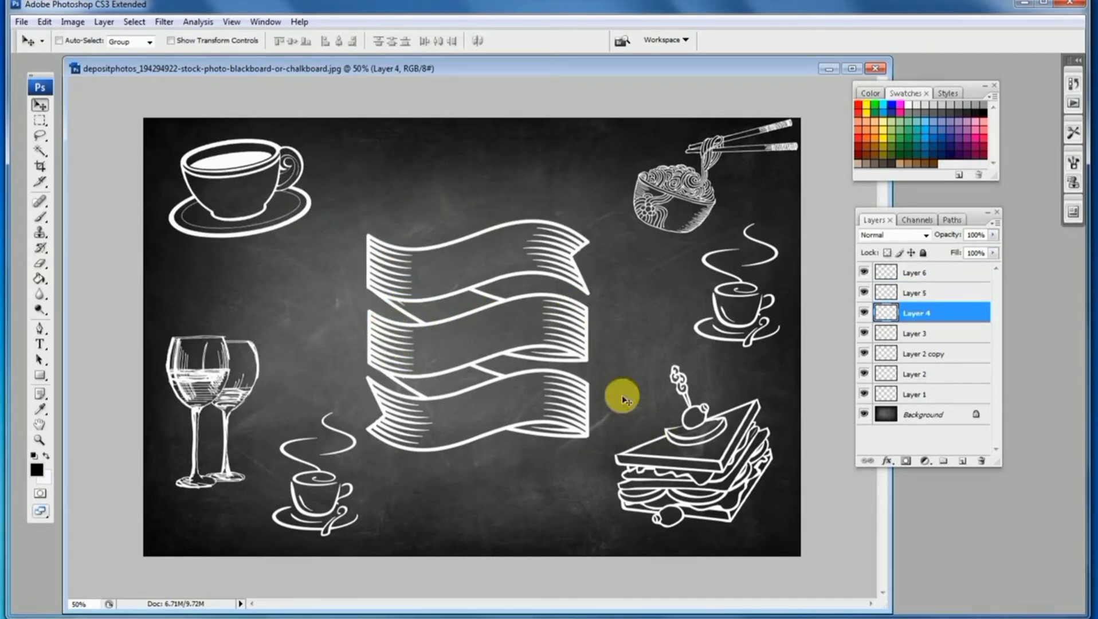
# Scale the large cup down further with Free Transform and shift it slightly up and left
pyautogui.keyDown('ctrl'); pyautogui.click(245, 163); pyautogui.keyUp('ctrl')
pyautogui.hotkey('ctrl', 't')
pyautogui.moveTo(312, 138); pyautogui.dragTo(296, 145)
pyautogui.press('Return')
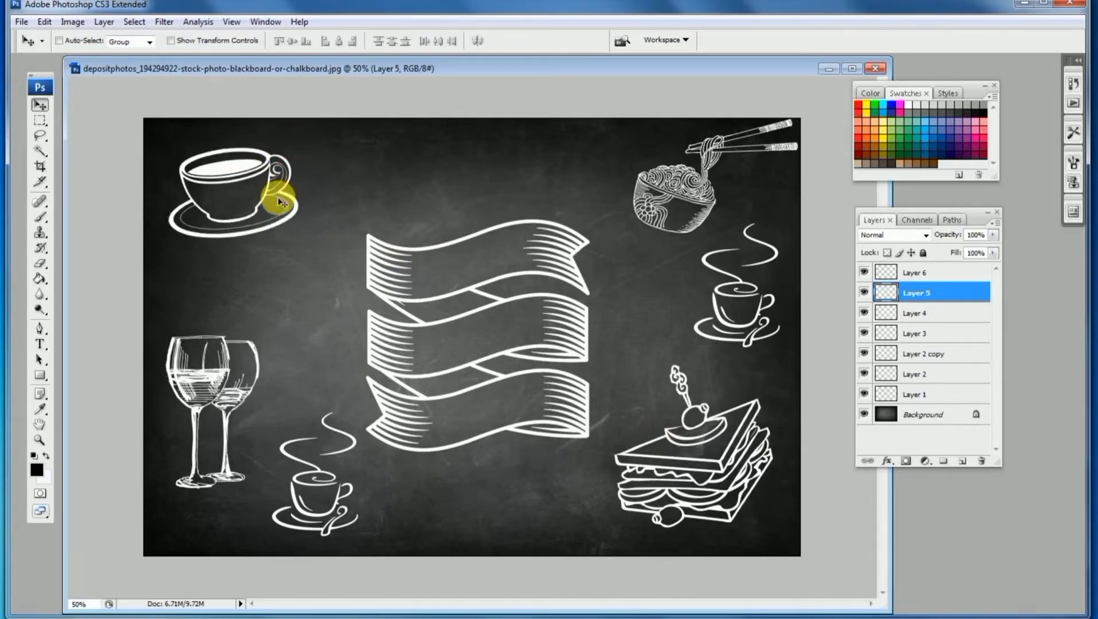
pyautogui.moveTo(281, 202); pyautogui.dragTo(274, 187)
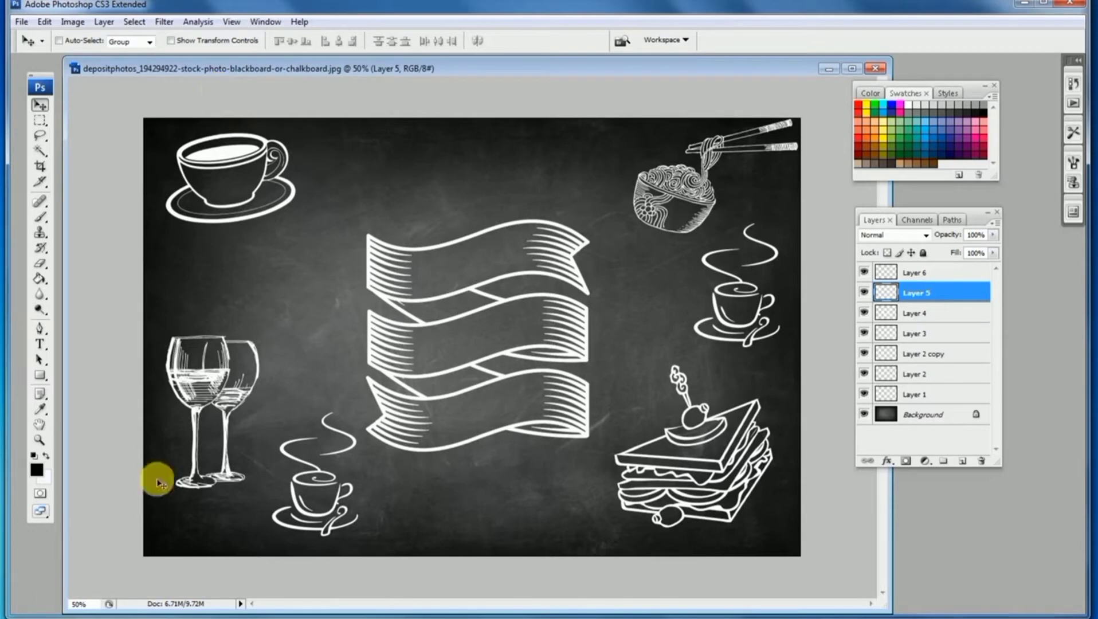
# Open the font folder and inspect the FFF_Tusj chalk font file
pyautogui.moveTo(115, 618)
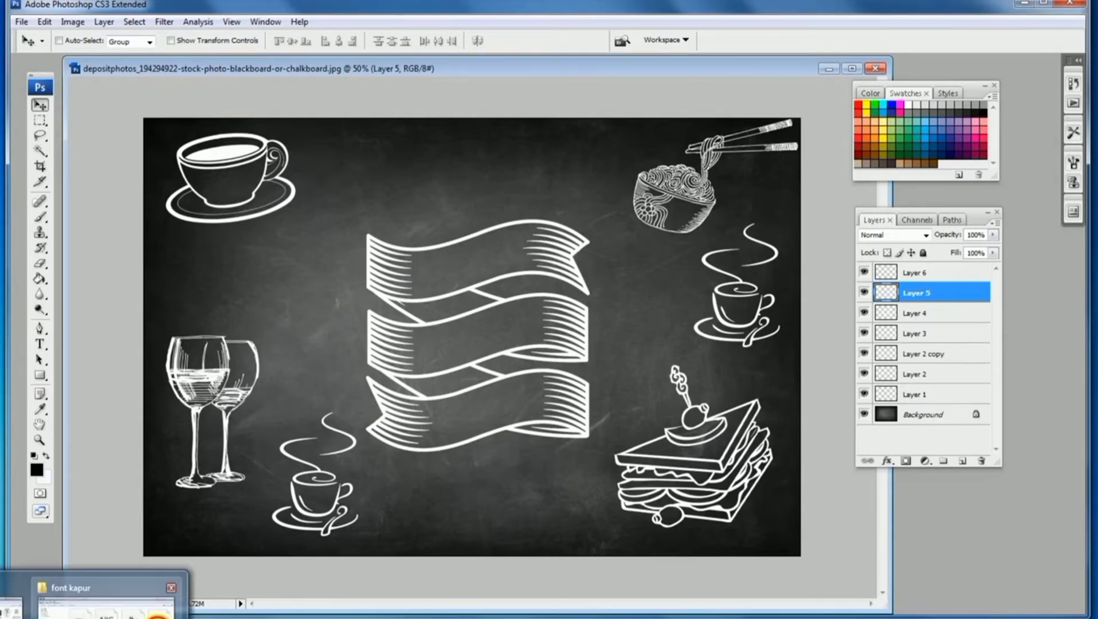
pyautogui.click(159, 617)
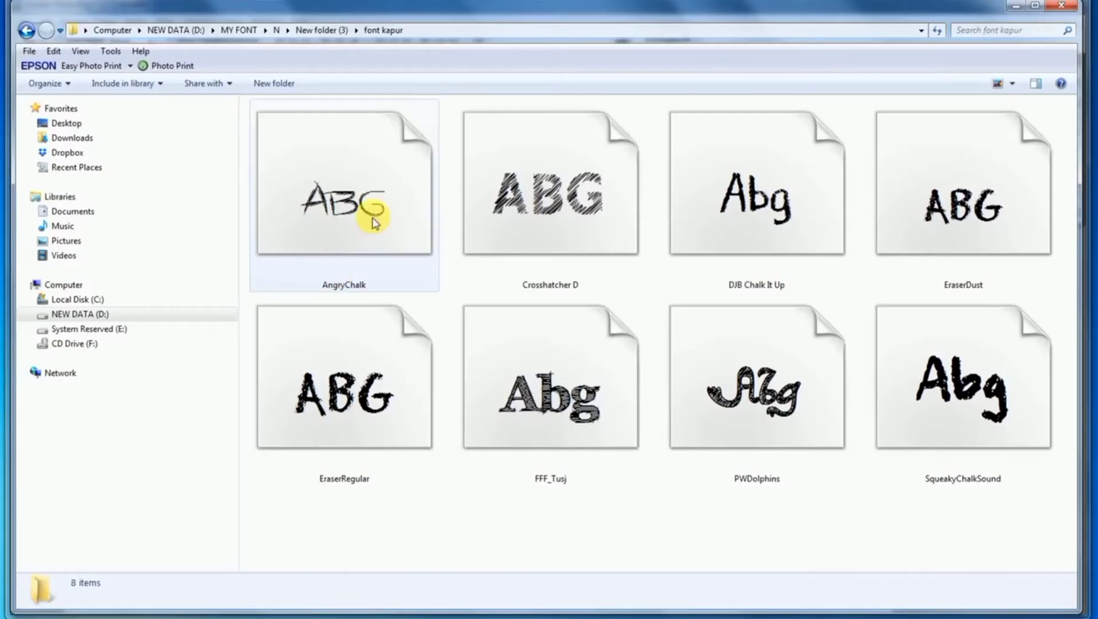
pyautogui.click(557, 396)
pyautogui.rightClick(557, 395)
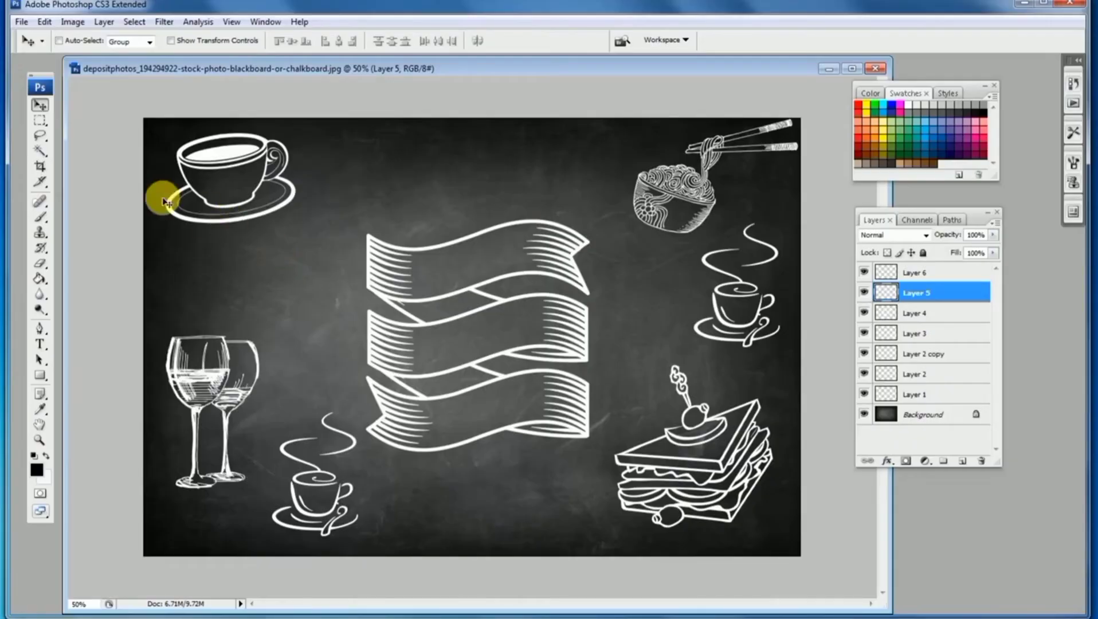
# Add a PENCIL text layer near the top of the board and set its font to FFF Tusj
pyautogui.click(40, 345)
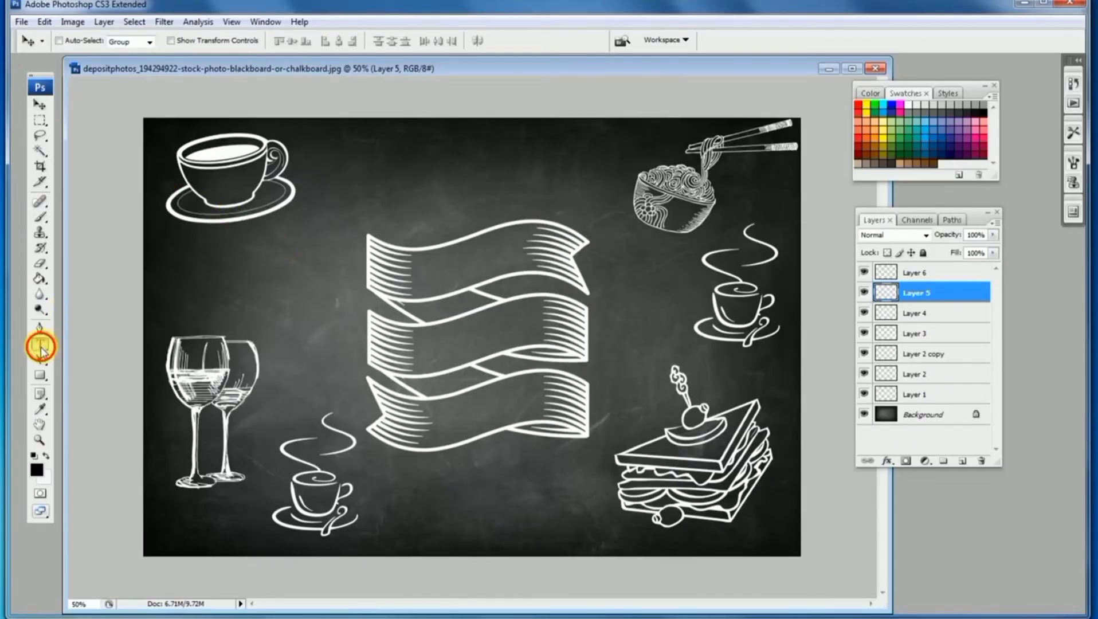
pyautogui.click(337, 182)
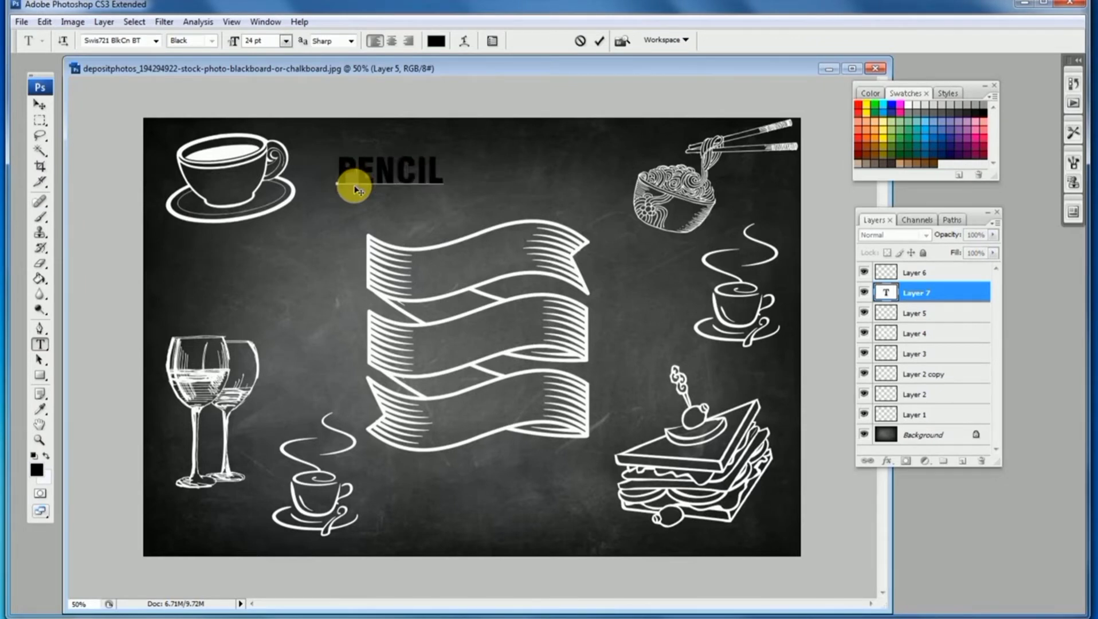
pyautogui.doubleClick(357, 172)
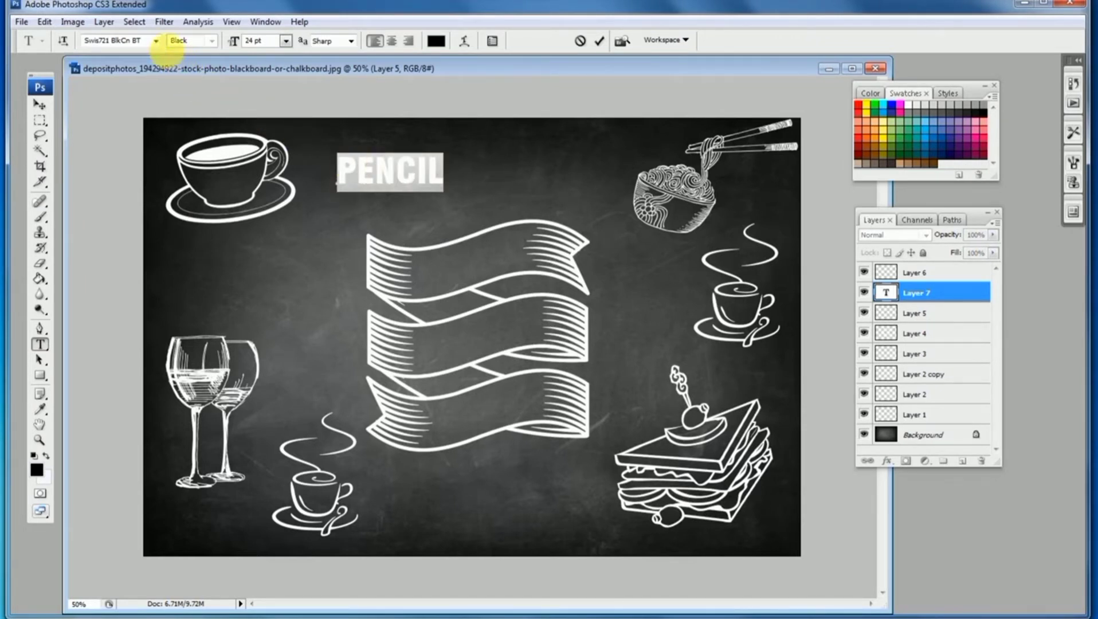
pyautogui.click(159, 44)
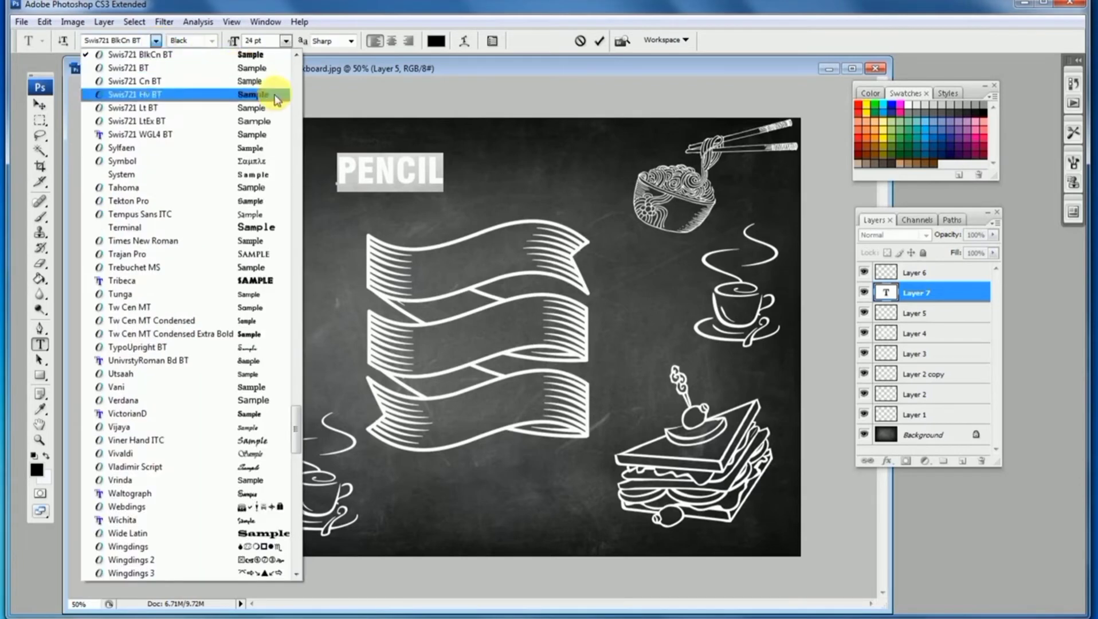
pyautogui.moveTo(294, 407); pyautogui.dragTo(294, 187)
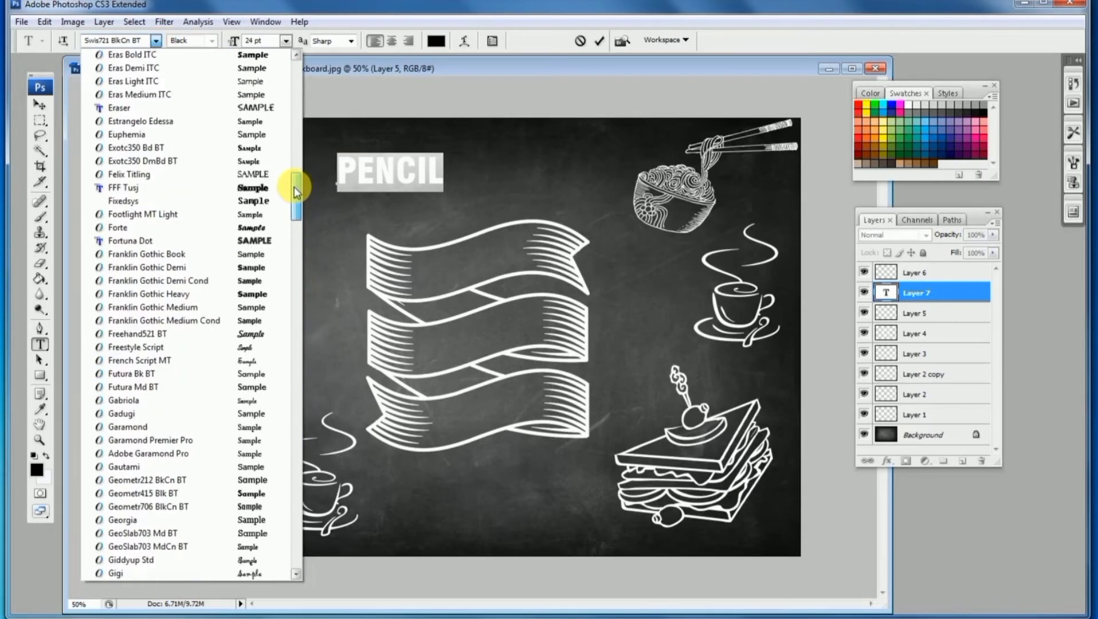
pyautogui.click(137, 189)
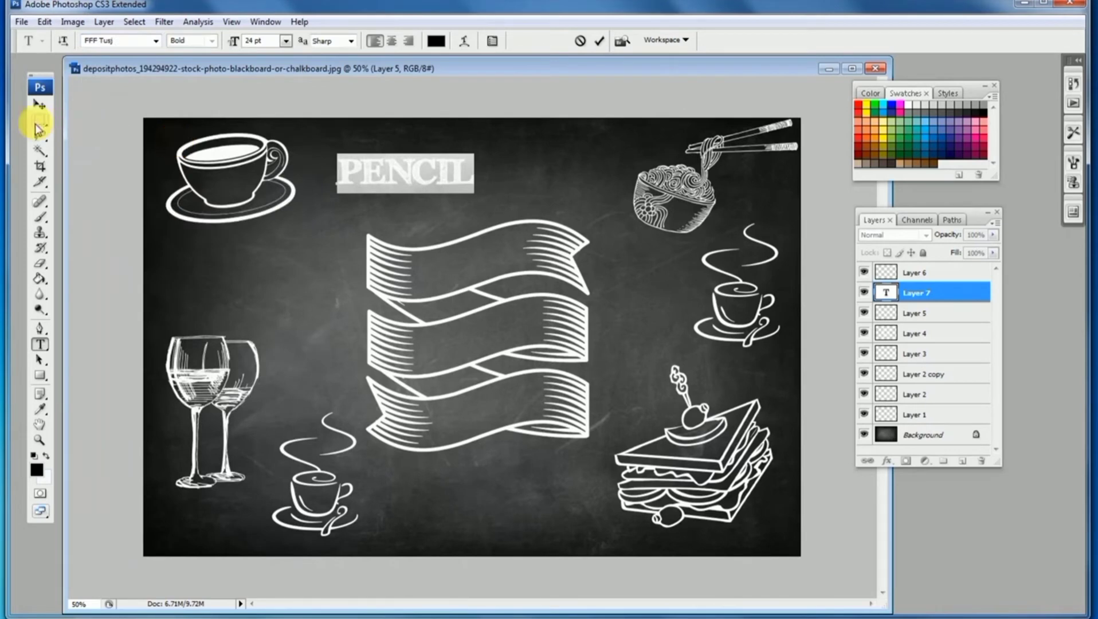
# Set the PENCIL text colour to white and commit the text
pyautogui.click(435, 41)
pyautogui.moveTo(362, 163); pyautogui.dragTo(333, 152)
pyautogui.click(673, 152)
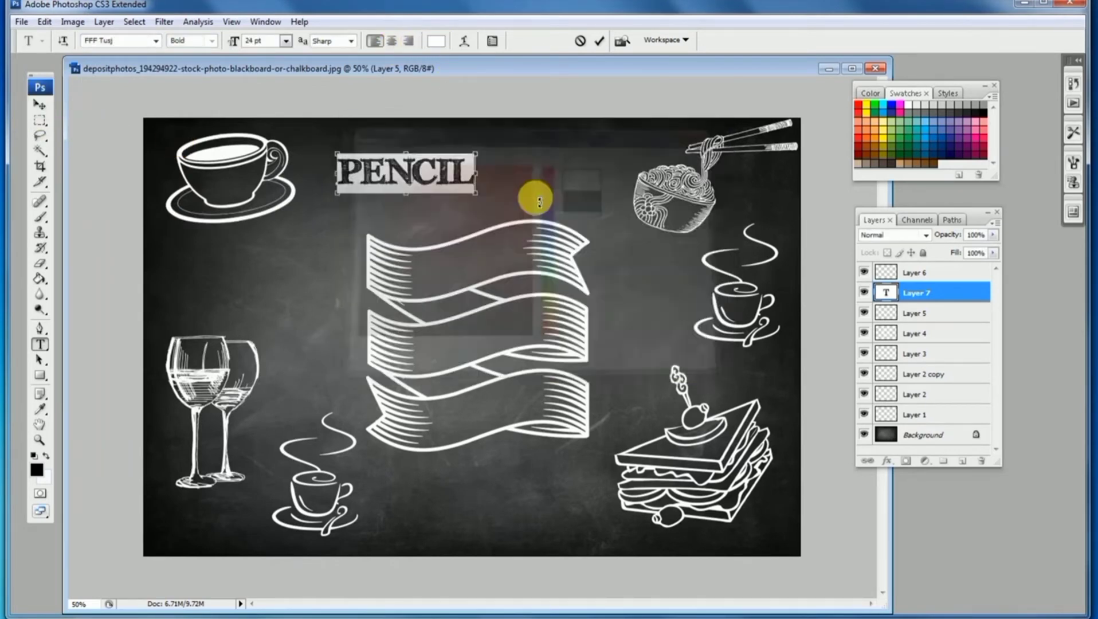
pyautogui.hotkey('ctrl', 't')
pyautogui.click(40, 104)
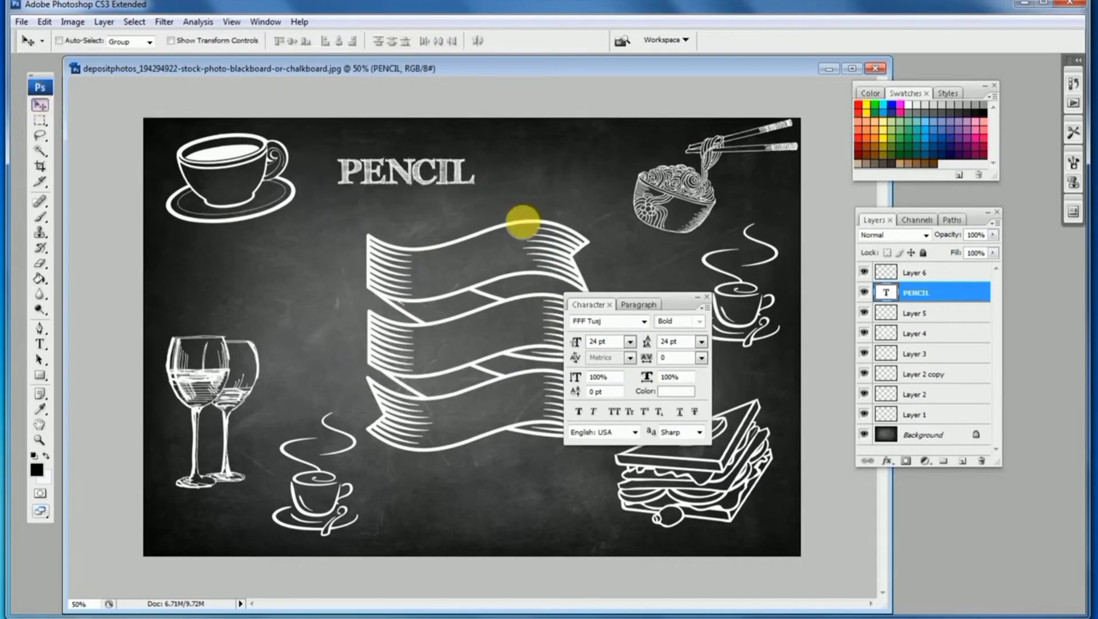
pyautogui.click(707, 296)
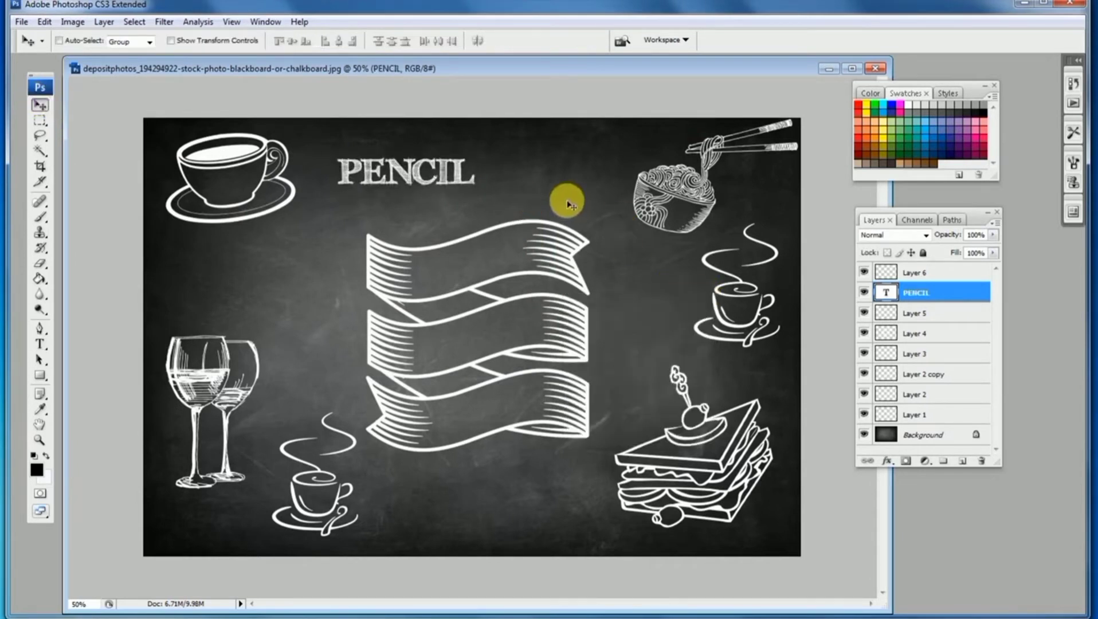
# Enlarge the PENCIL title to about 213% with Free Transform and centre it along the top
pyautogui.hotkey('ctrl', 't')
pyautogui.moveTo(483, 160); pyautogui.dragTo(642, 134)
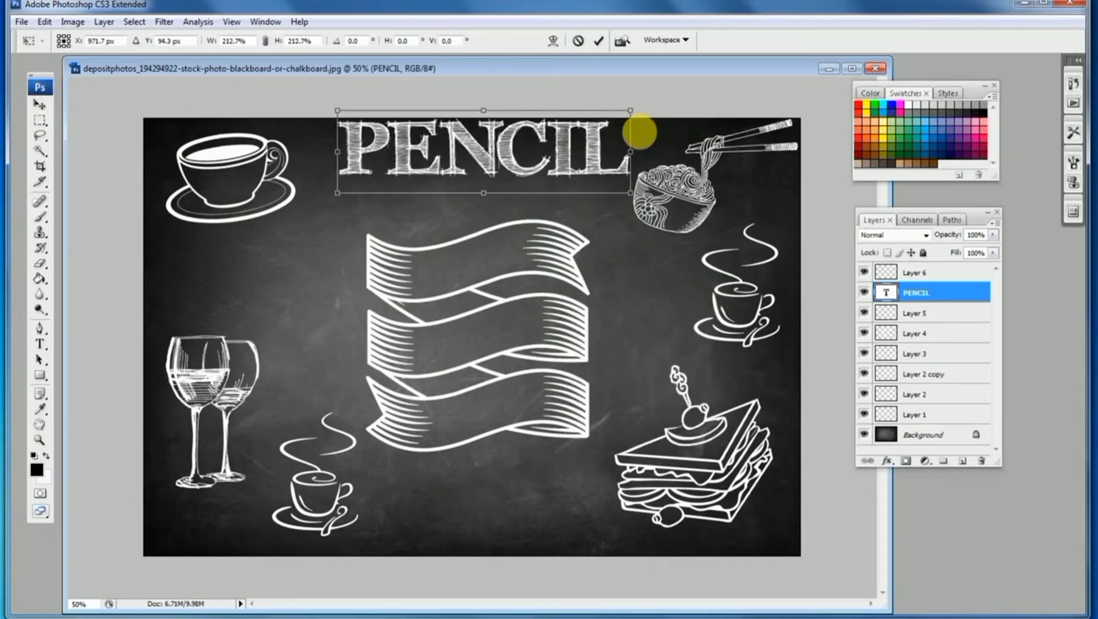
pyautogui.moveTo(556, 140); pyautogui.dragTo(552, 161)
pyautogui.press('Return')
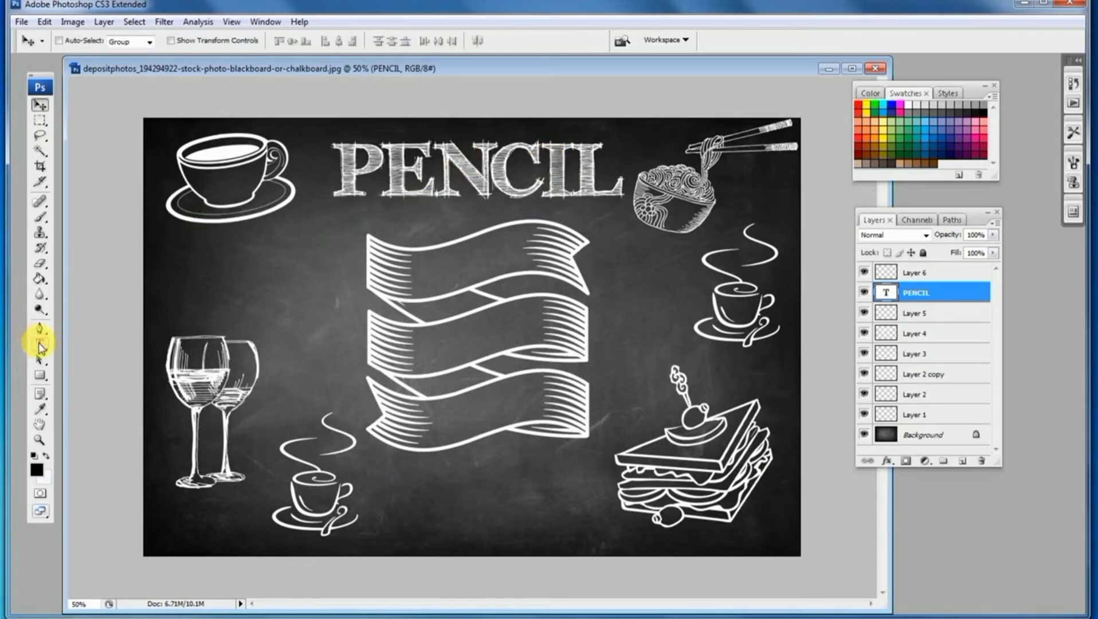
# Duplicate the PENCIL title below it and change the copy's text to CAFE
pyautogui.moveTo(422, 190)
pyautogui.mouseDown()
pyautogui.moveTo(375, 206)
pyautogui.moveTo(302, 290)
pyautogui.mouseUp()
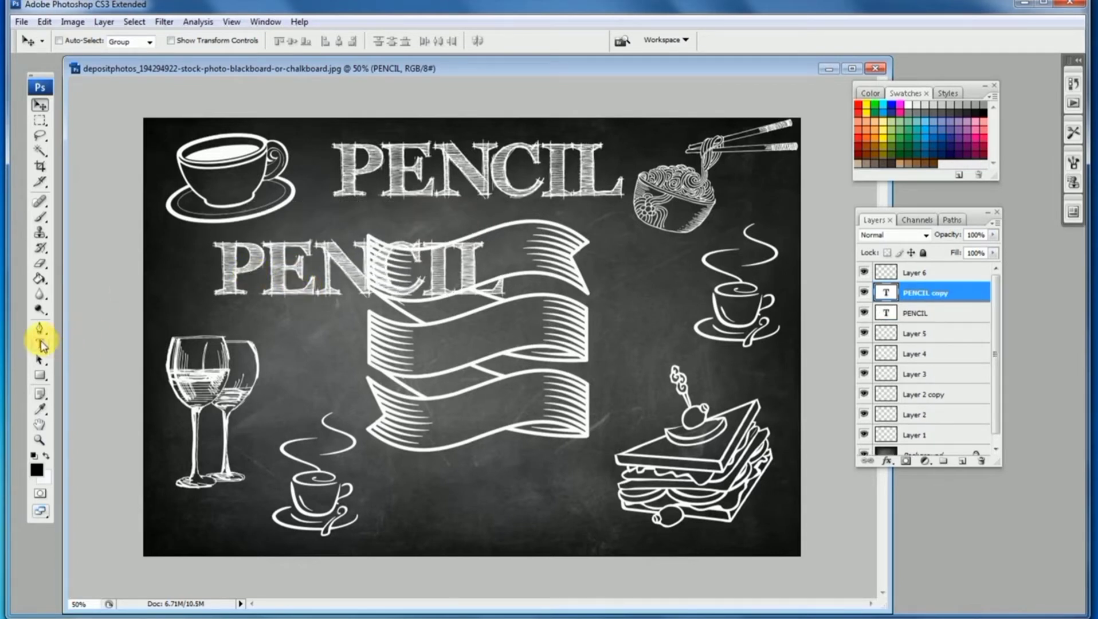
pyautogui.click(40, 344)
pyautogui.doubleClick(310, 271)
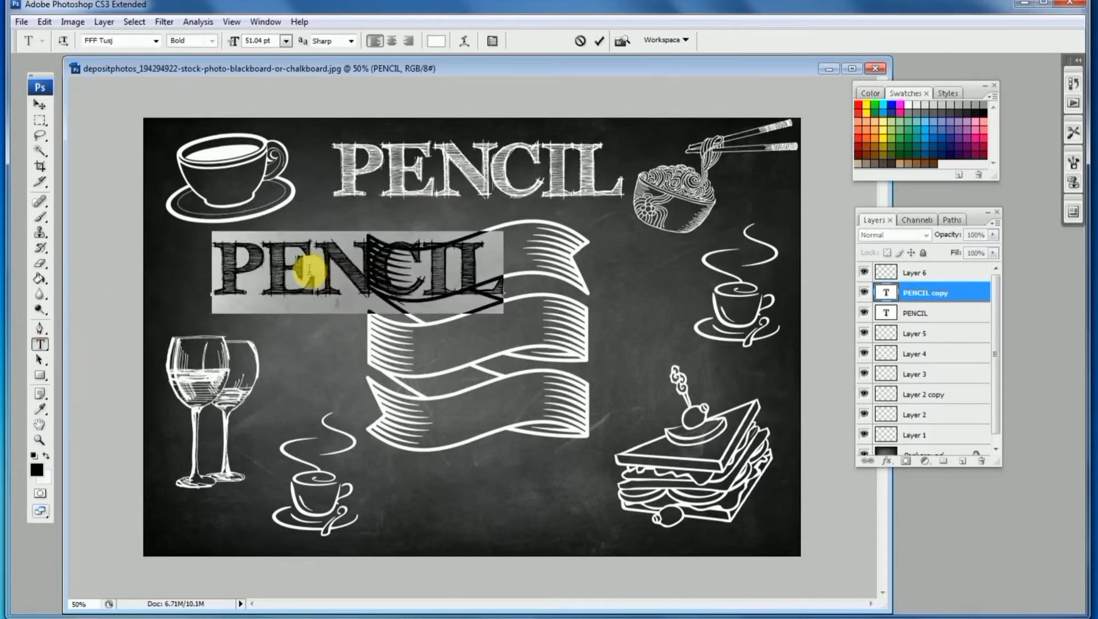
pyautogui.write('CAFE')
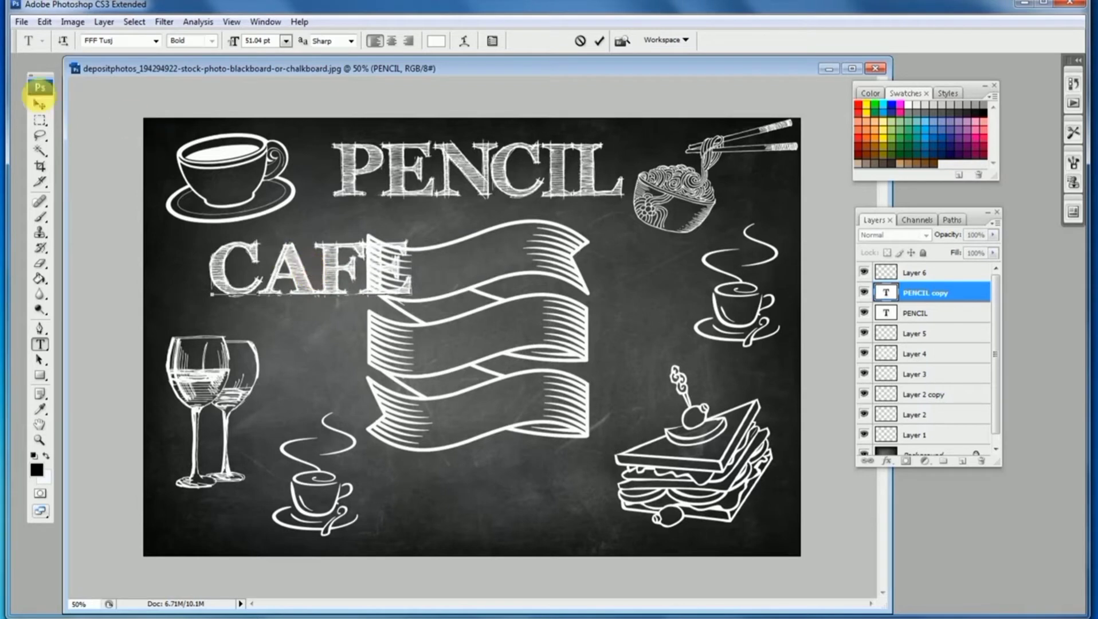
pyautogui.click(40, 103)
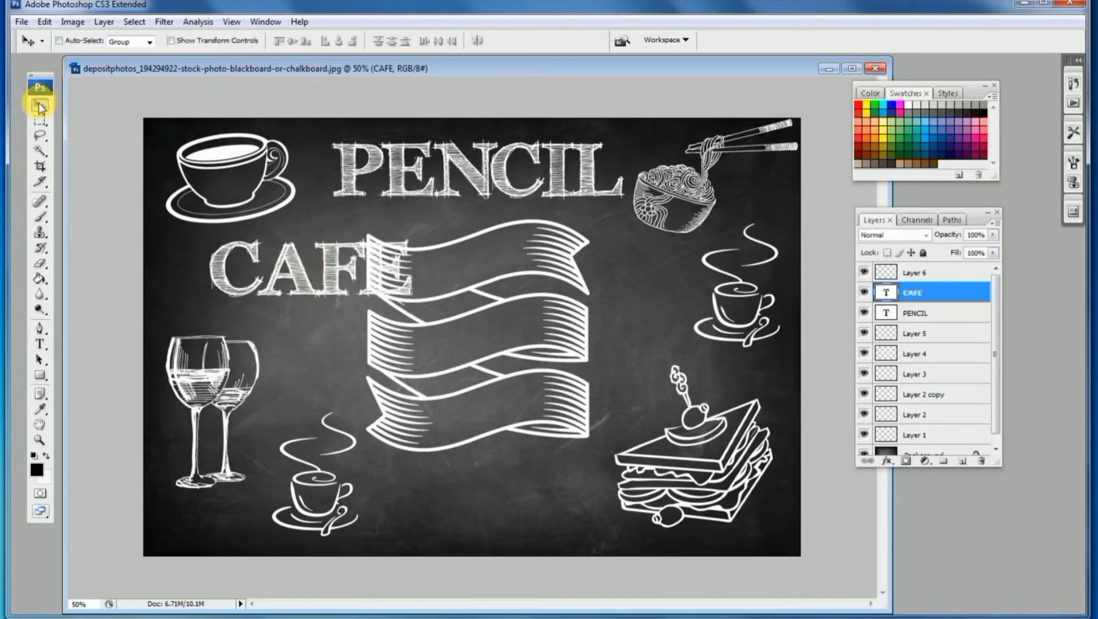
# Move the ribbon banner down
pyautogui.keyDown('ctrl'); pyautogui.click(575, 267); pyautogui.keyUp('ctrl')
pyautogui.moveTo(575, 267); pyautogui.dragTo(574, 317)
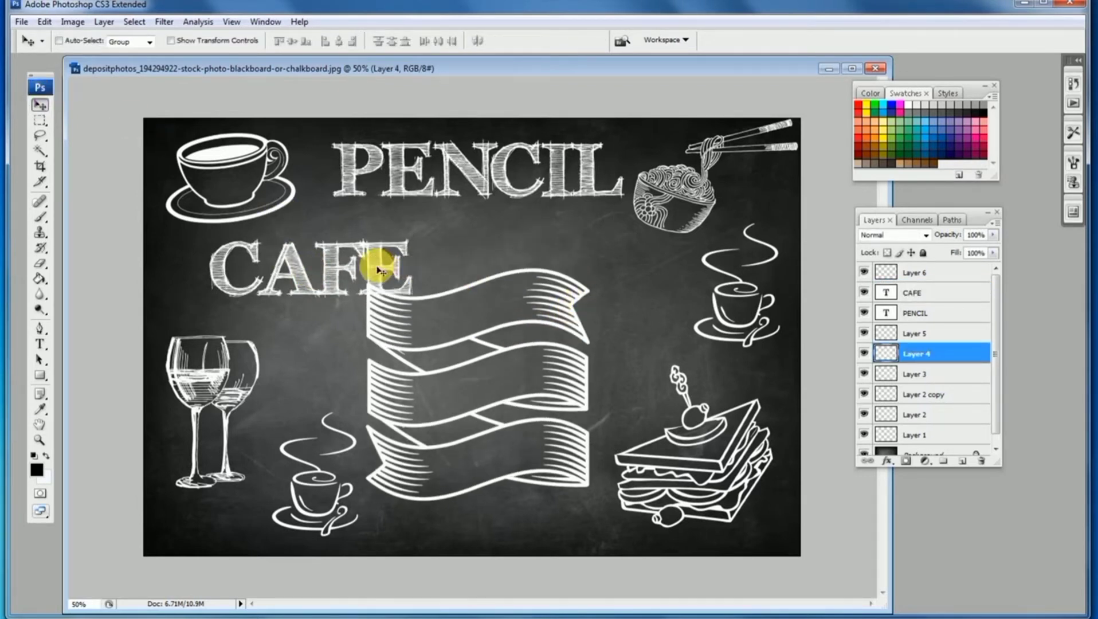
# Move CAFE directly beneath PENCIL and scale it down with Free Transform
pyautogui.moveTo(403, 263)
pyautogui.mouseDown()
pyautogui.moveTo(465, 235)
pyautogui.moveTo(549, 232)
pyautogui.mouseUp()
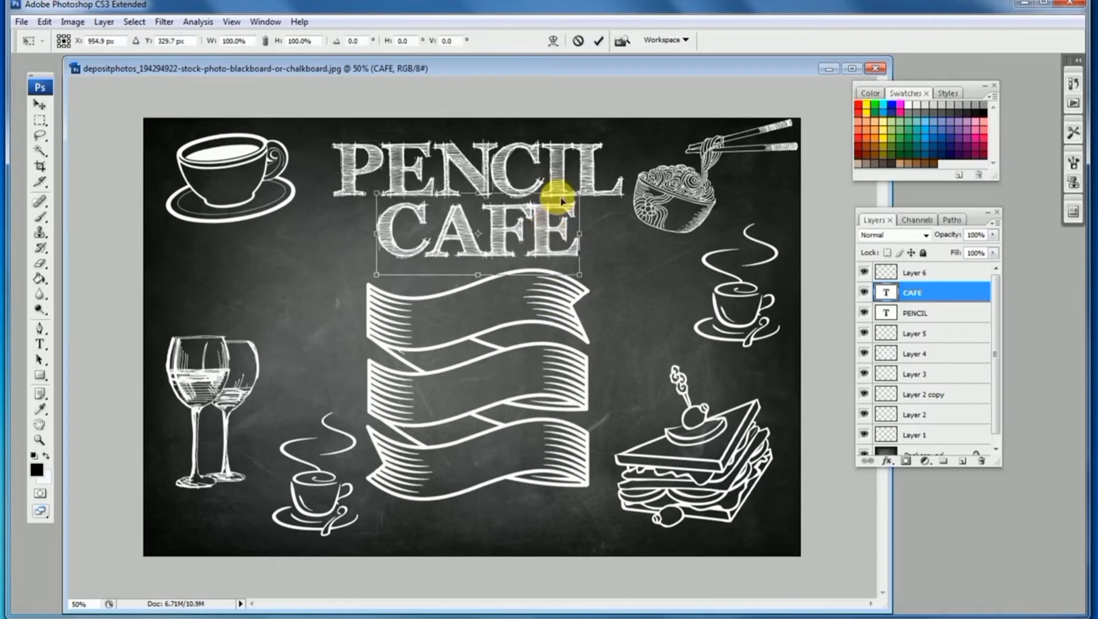
pyautogui.hotkey('ctrl', 't')
pyautogui.moveTo(580, 193)
pyautogui.mouseDown()
pyautogui.moveTo(509, 233)
pyautogui.moveTo(519, 227)
pyautogui.mouseUp()
pyautogui.press('Return')
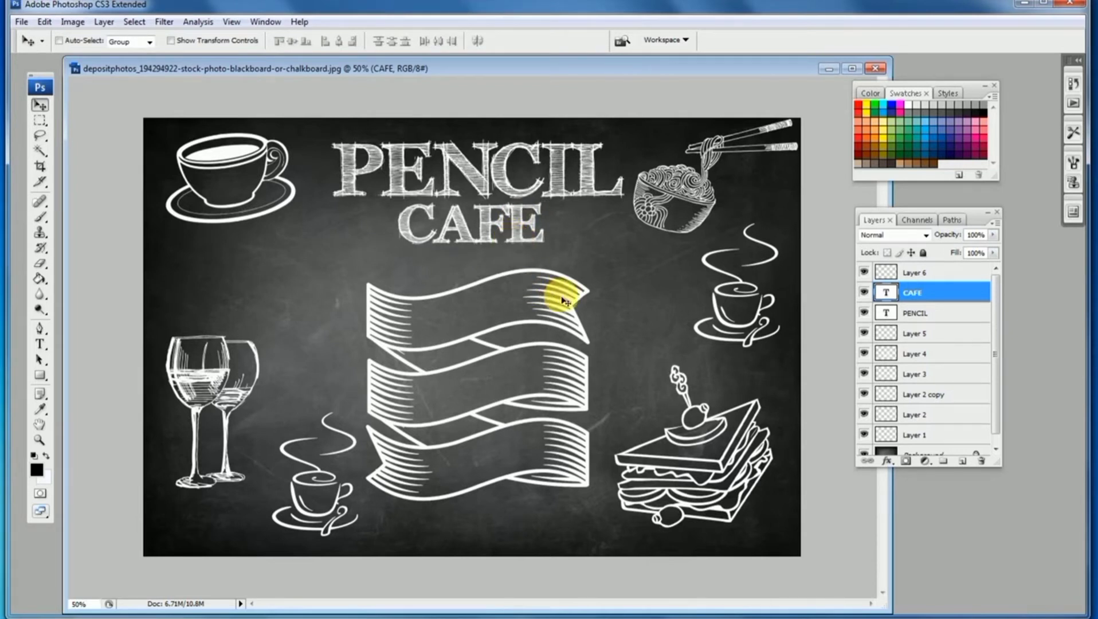
# Raise the ribbon banner slightly
pyautogui.moveTo(568, 301); pyautogui.dragTo(566, 289)
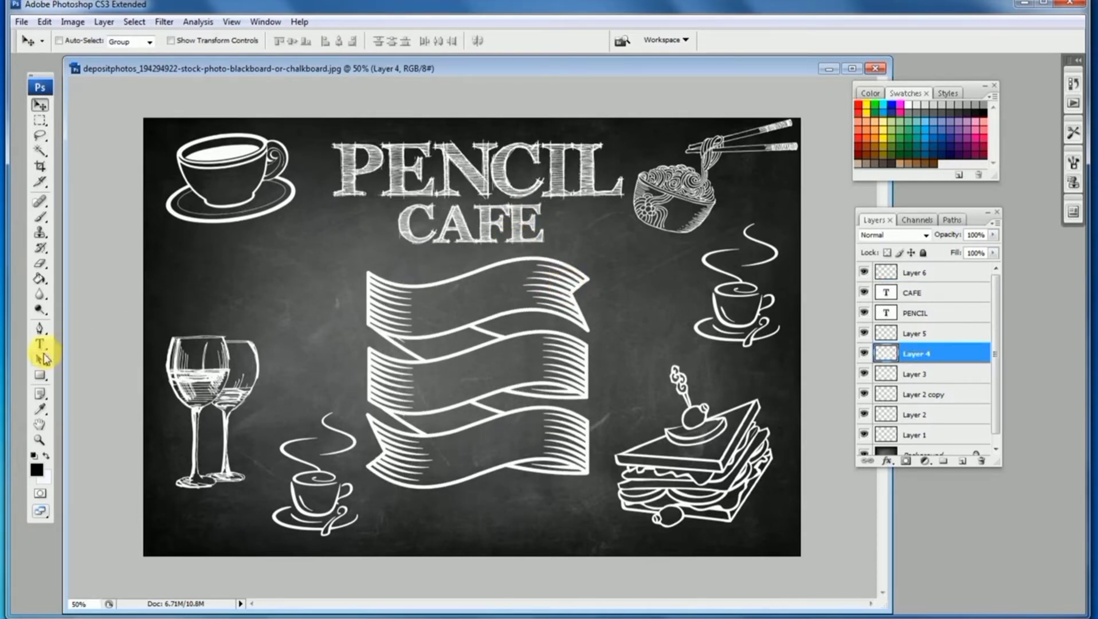
# Add a Chalk board text line on the left above the wine glasses
pyautogui.click(40, 344)
pyautogui.click(231, 276)
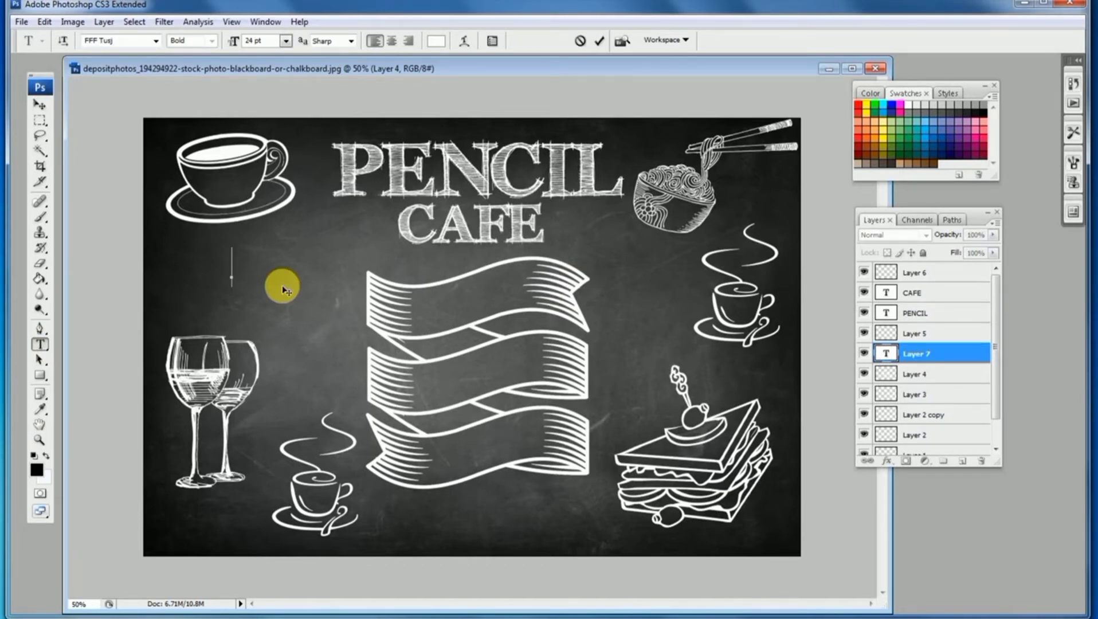
pyautogui.write('Chal')
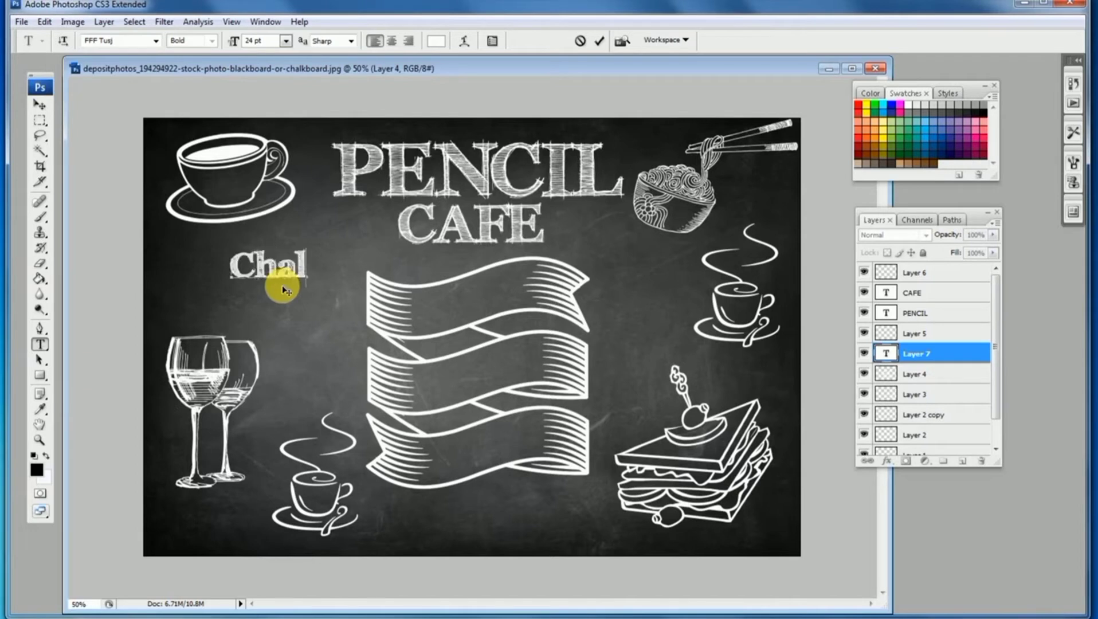
pyautogui.write('k board')
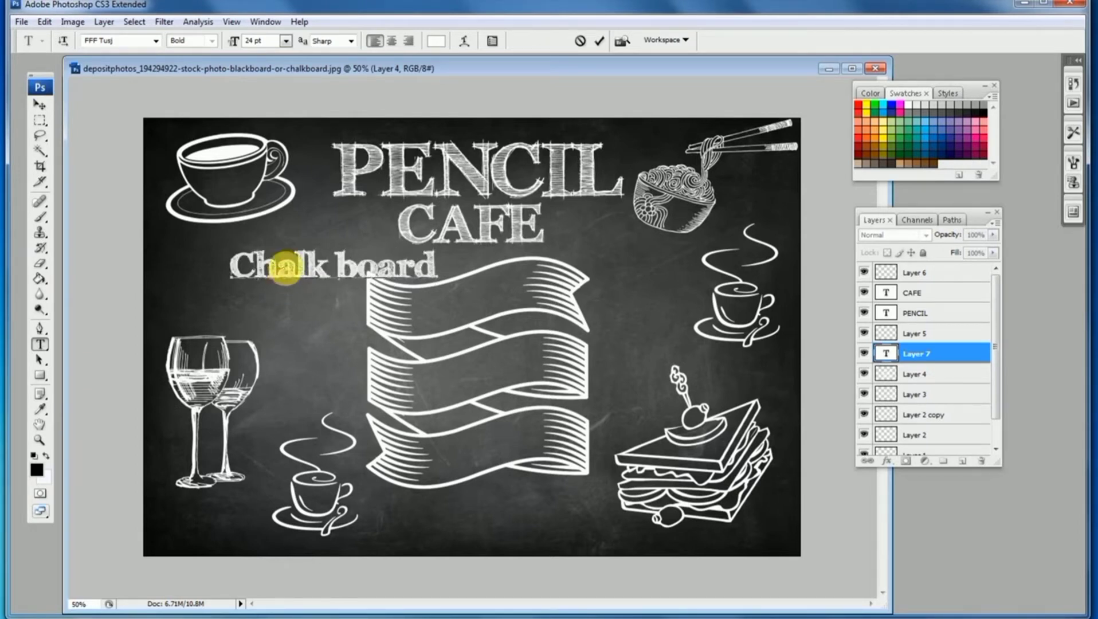
# Change the Chalk board text's font to Crosshatcher D
pyautogui.tripleClick(287, 264)
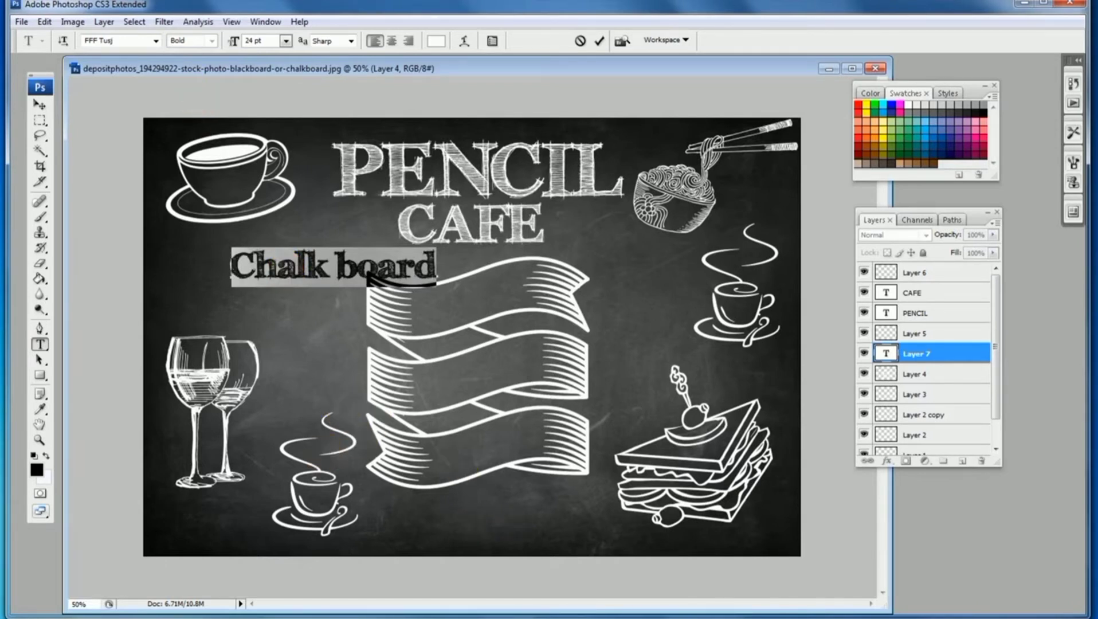
pyautogui.click(118, 602)
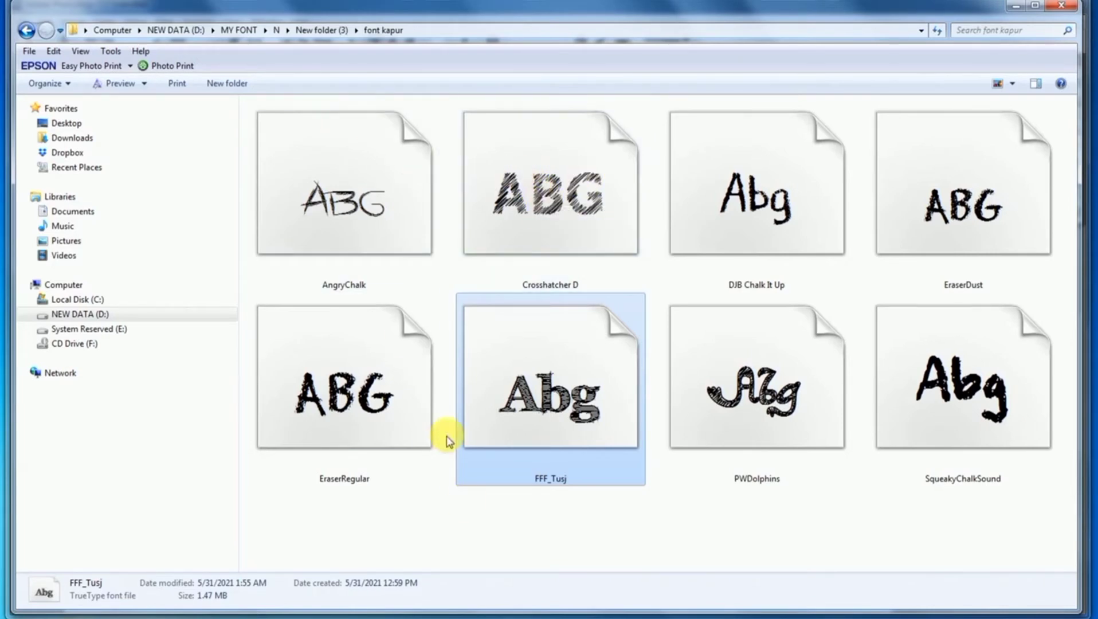
pyautogui.click(295, 617)
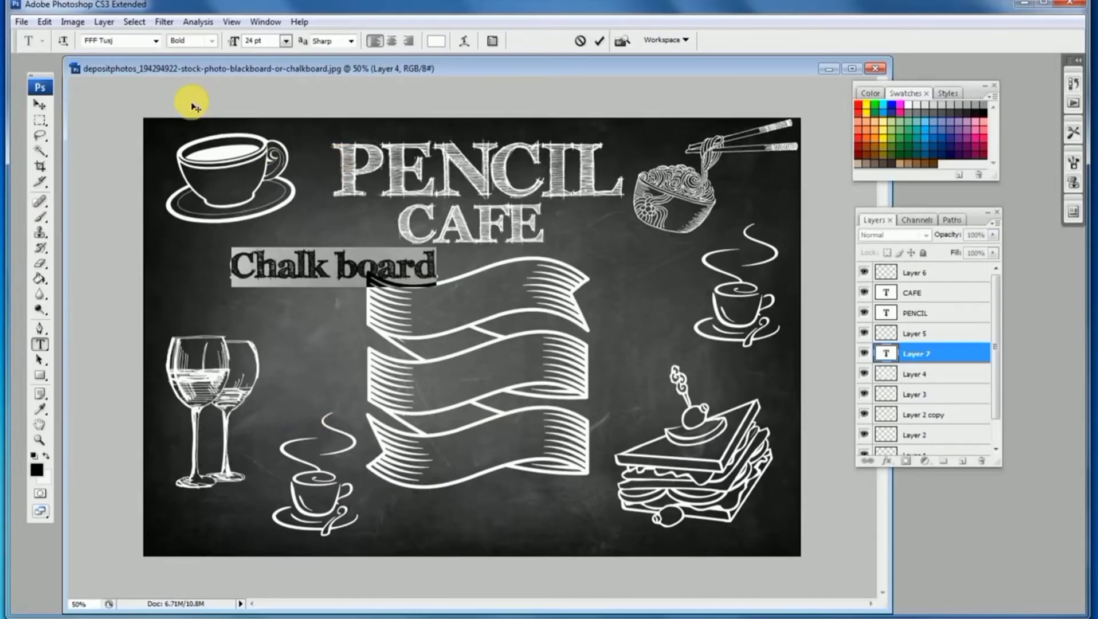
pyautogui.click(155, 40)
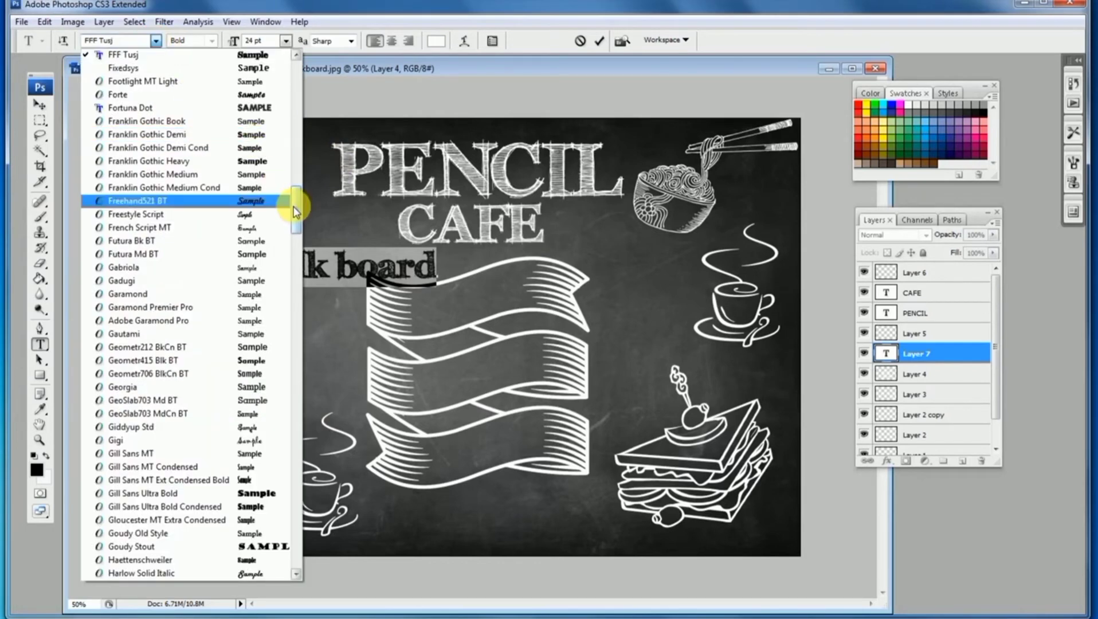
pyautogui.moveTo(291, 209); pyautogui.dragTo(293, 122)
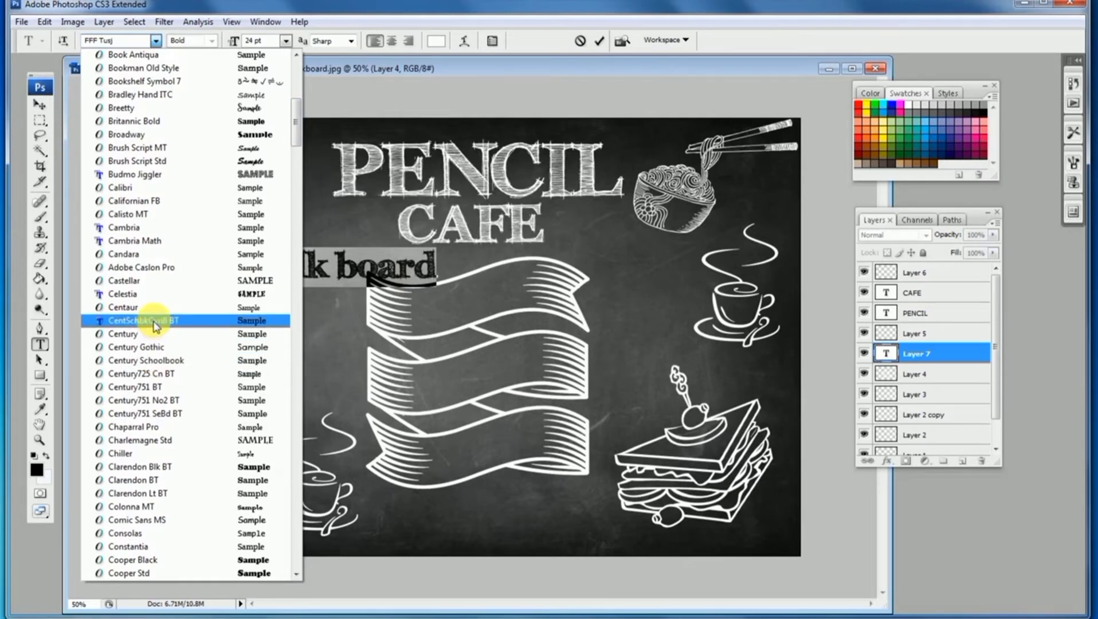
pyautogui.scroll(-2, 154, 325)
pyautogui.scroll(-2, 152, 321)
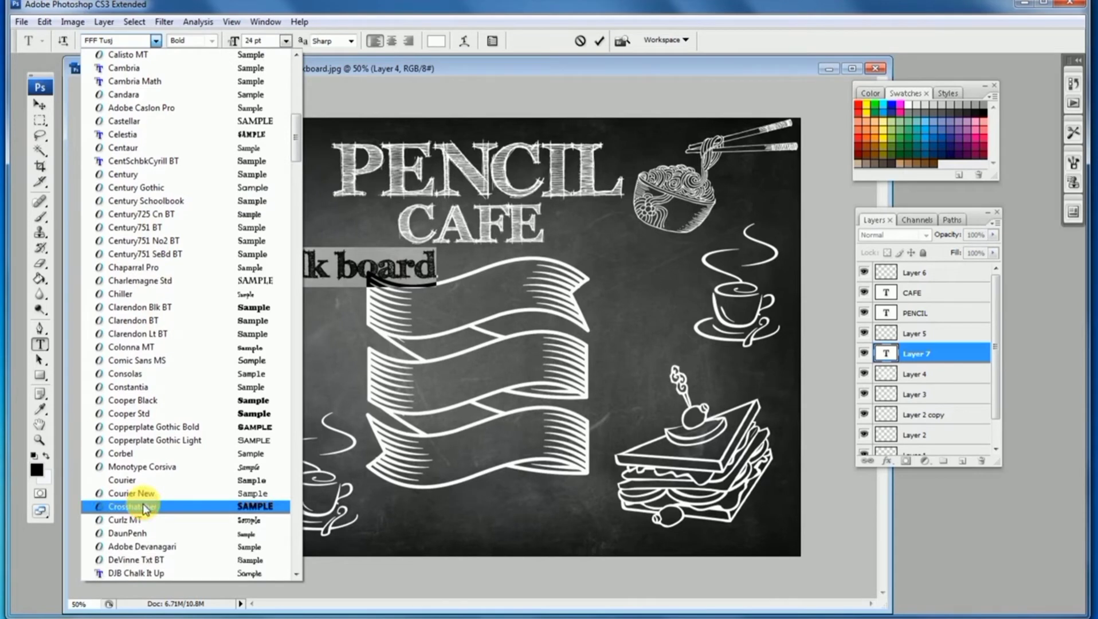
pyautogui.click(145, 508)
pyautogui.click(39, 104)
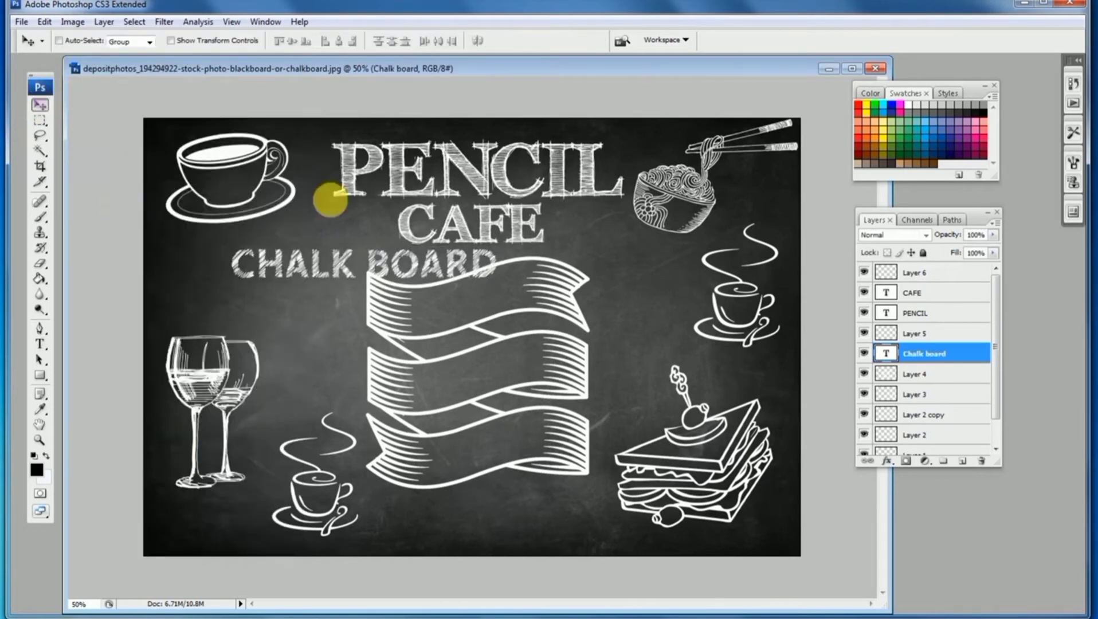
# Scale the CHALK BOARD text to 62.7% and tilt it -11.6° with Free Transform, positioning it above the wine glasses
pyautogui.moveTo(353, 238); pyautogui.dragTo(303, 235)
pyautogui.hotkey('ctrl', 't')
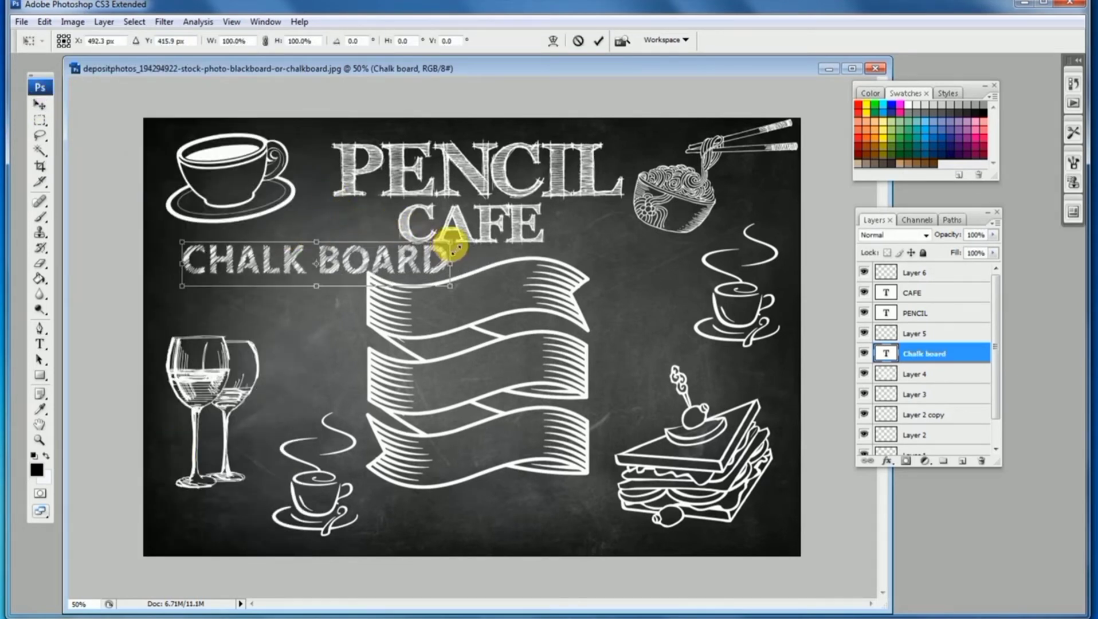
pyautogui.moveTo(453, 247); pyautogui.dragTo(396, 204)
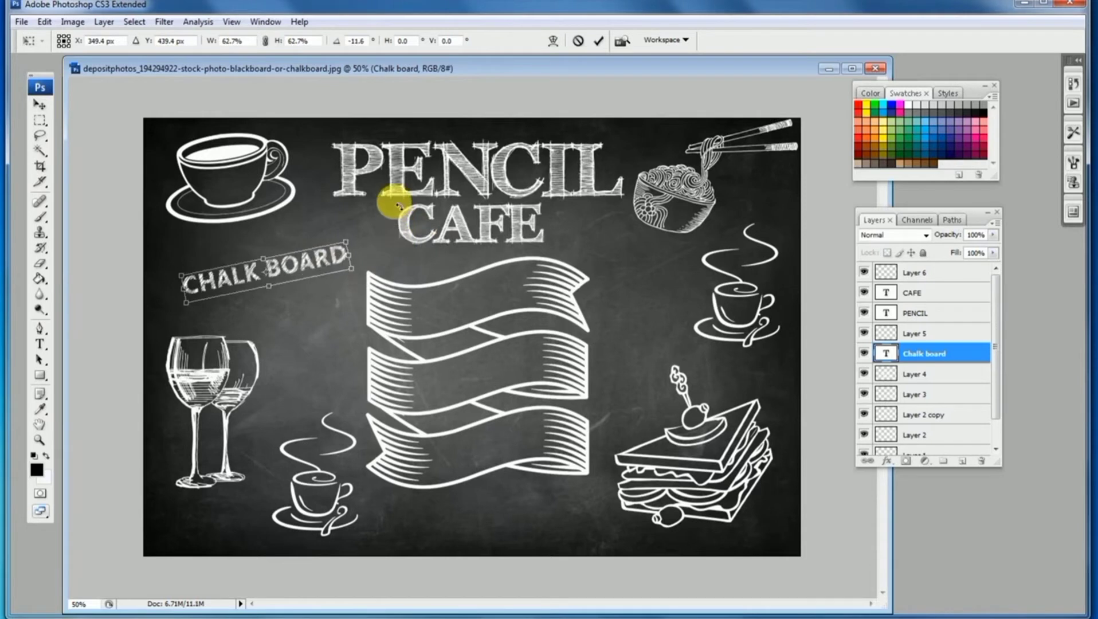
pyautogui.press('Return')
pyautogui.moveTo(333, 268); pyautogui.dragTo(320, 246)
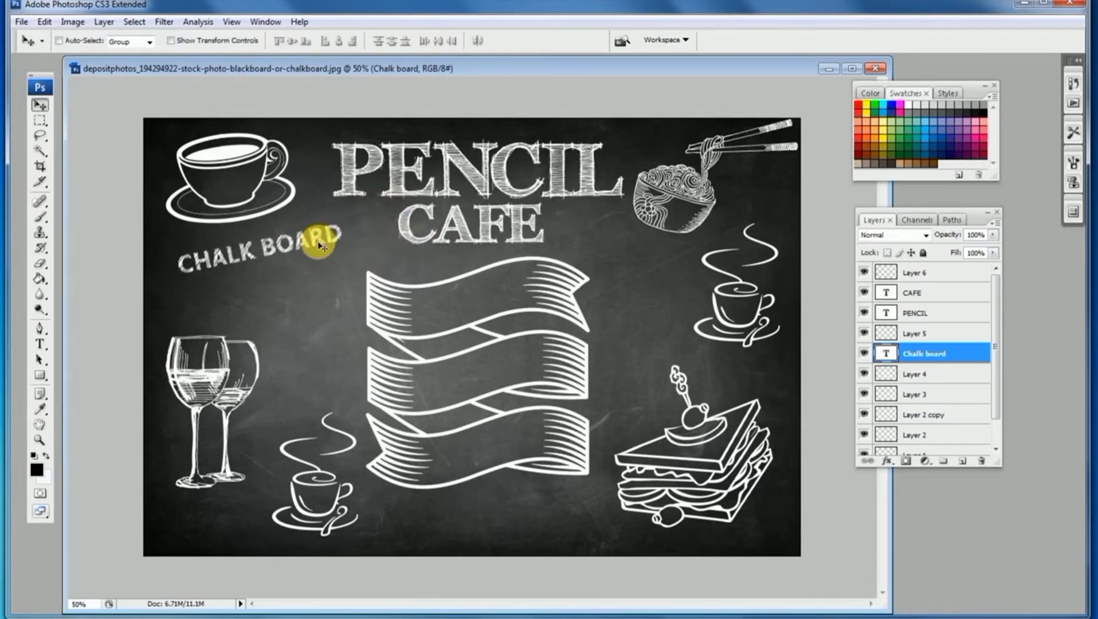
# Duplicate the CHALK BOARD text just below it and retype the copy as COFFEE
pyautogui.moveTo(233, 259); pyautogui.dragTo(254, 319)
pyautogui.click(39, 344)
pyautogui.doubleClick(217, 301)
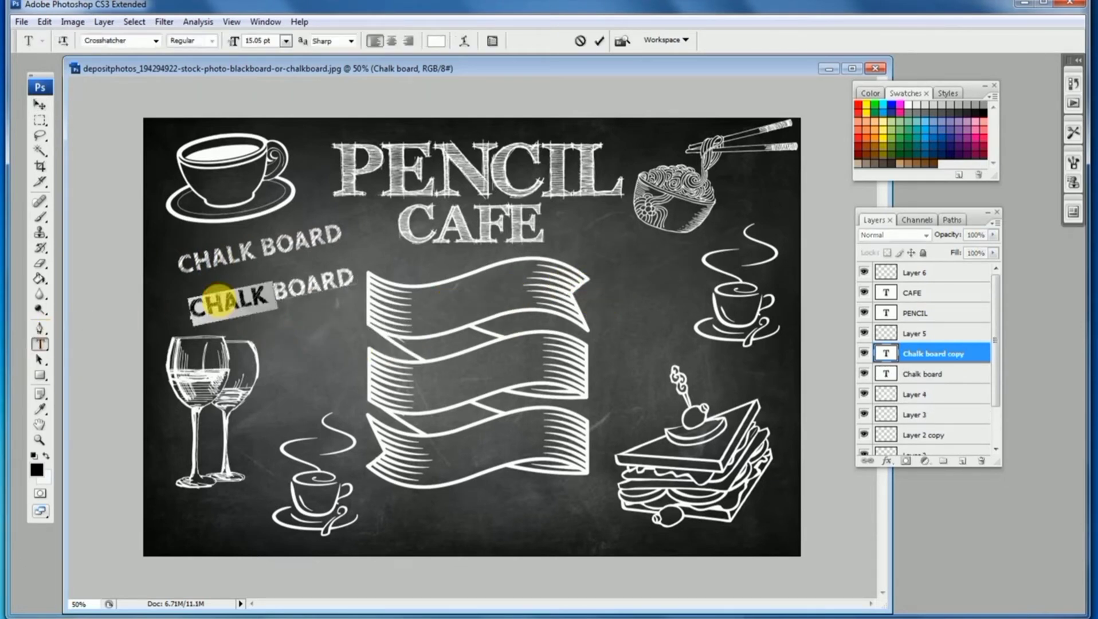
pyautogui.tripleClick(218, 301)
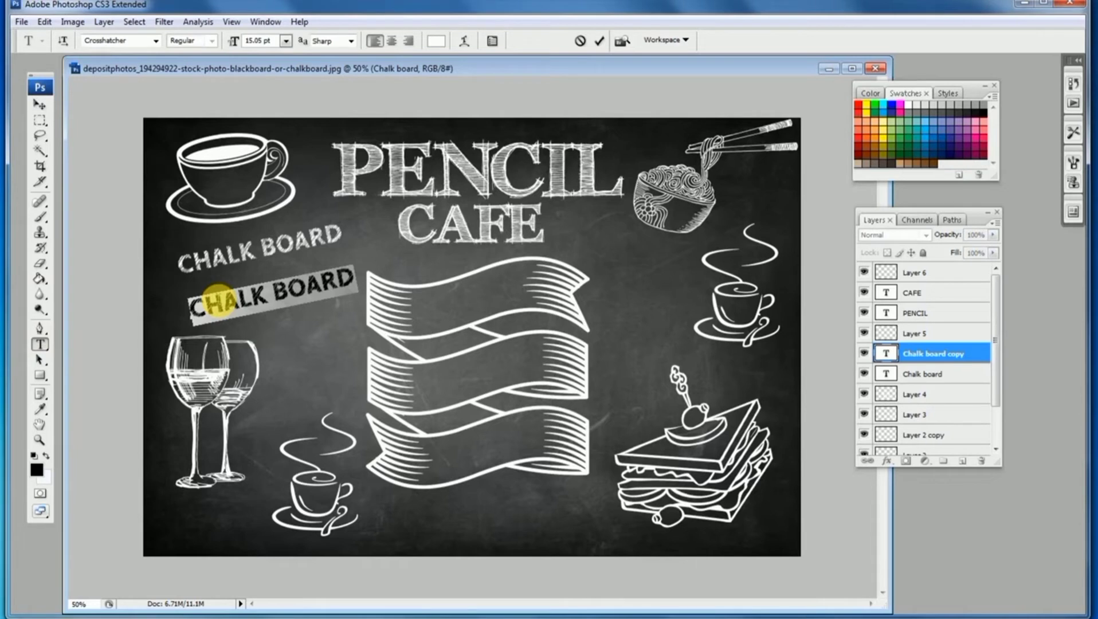
pyautogui.write('COFFEE')
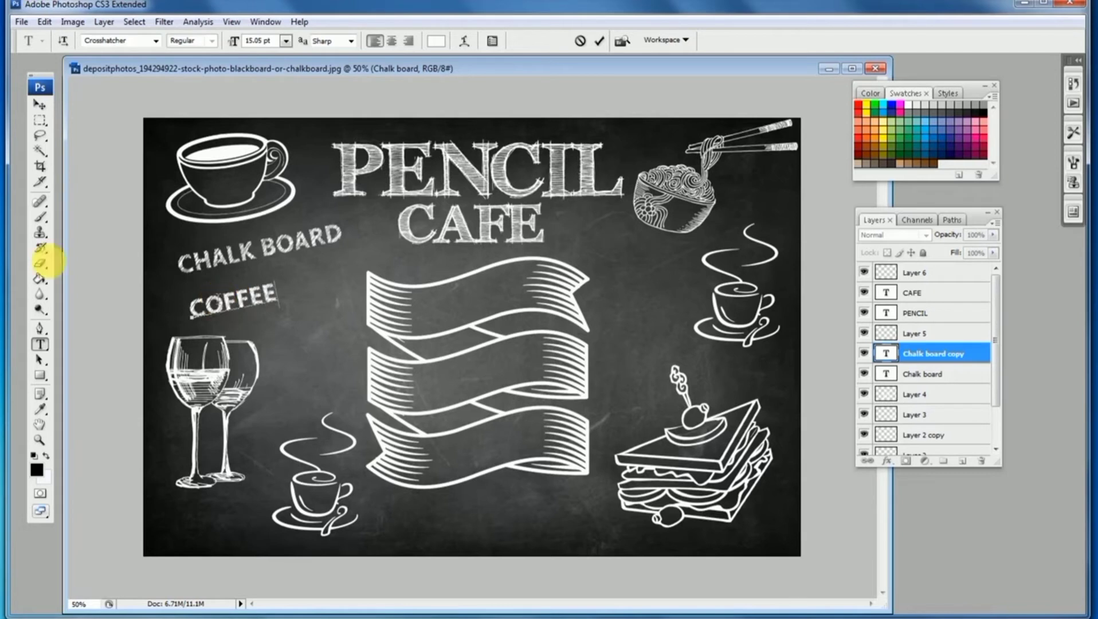
pyautogui.click(45, 109)
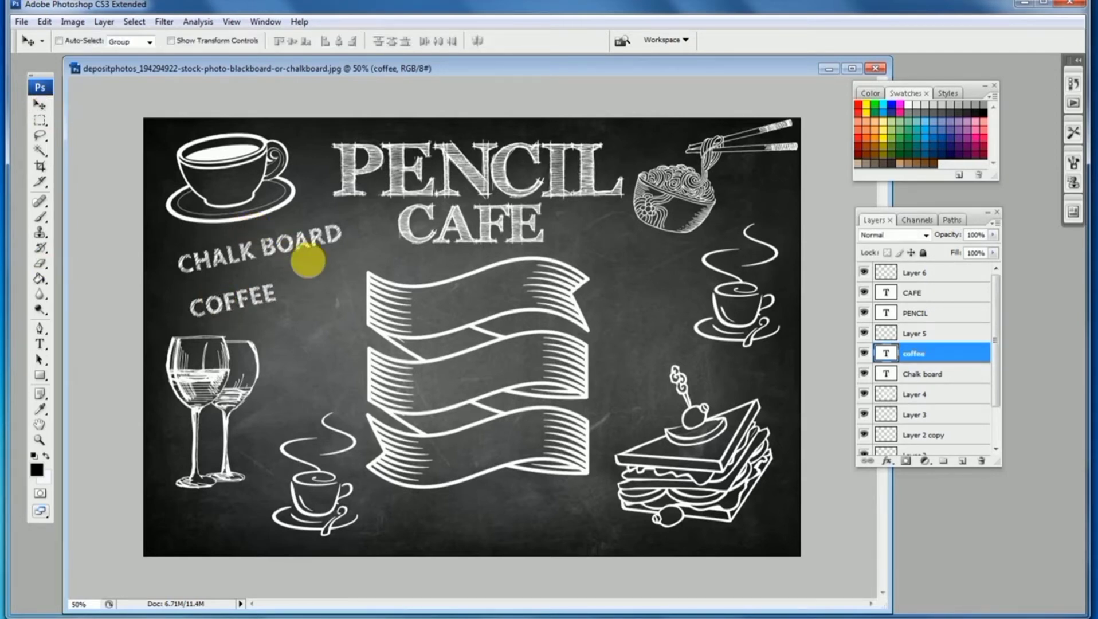
# Rotate the COFFEE text the opposite way and move it above the right coffee cup
pyautogui.hotkey('ctrl', 't')
pyautogui.moveTo(310, 259); pyautogui.dragTo(322, 311)
pyautogui.press('Return')
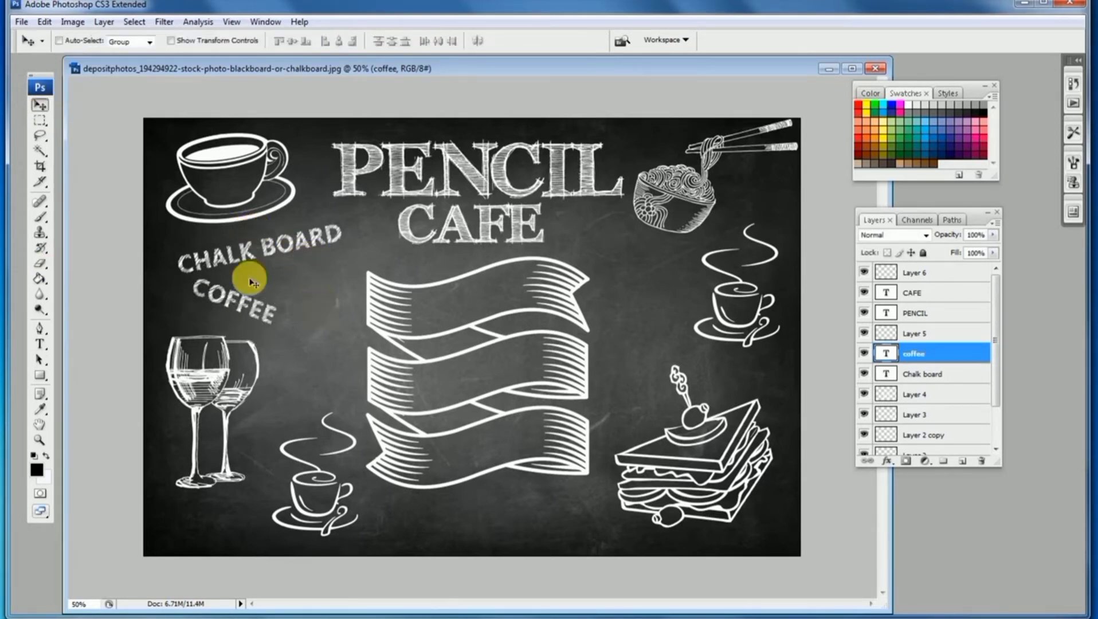
pyautogui.moveTo(246, 277); pyautogui.dragTo(642, 246)
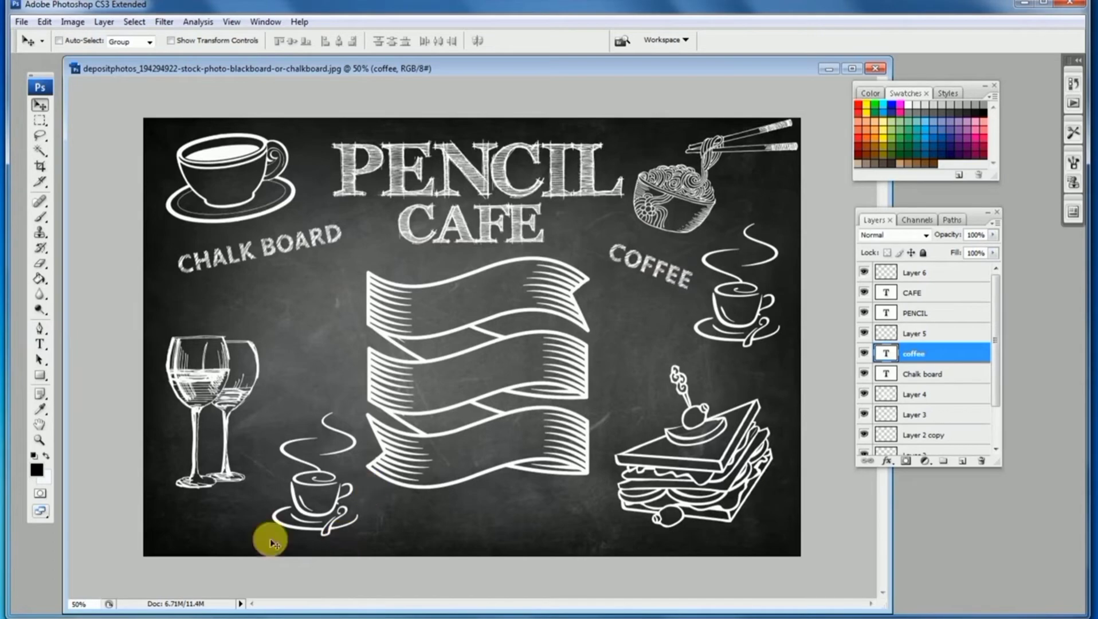
# Add a TEA text below CHALK BOARD and set its font to DJB Chalk It Up
pyautogui.click(78, 618)
pyautogui.click(106, 612)
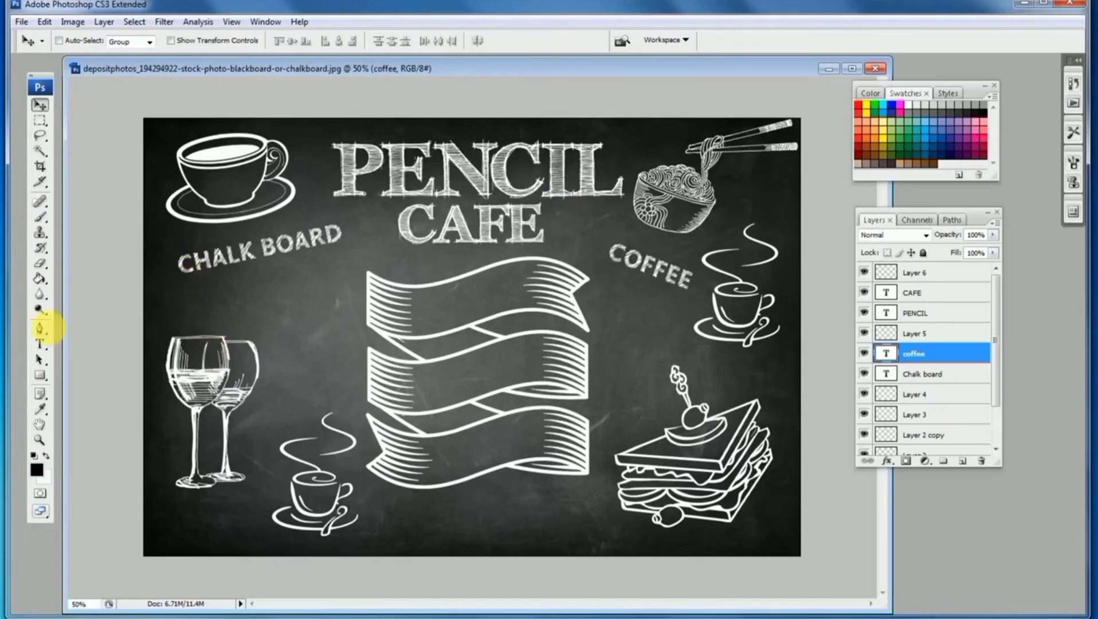
pyautogui.click(40, 350)
pyautogui.click(258, 315)
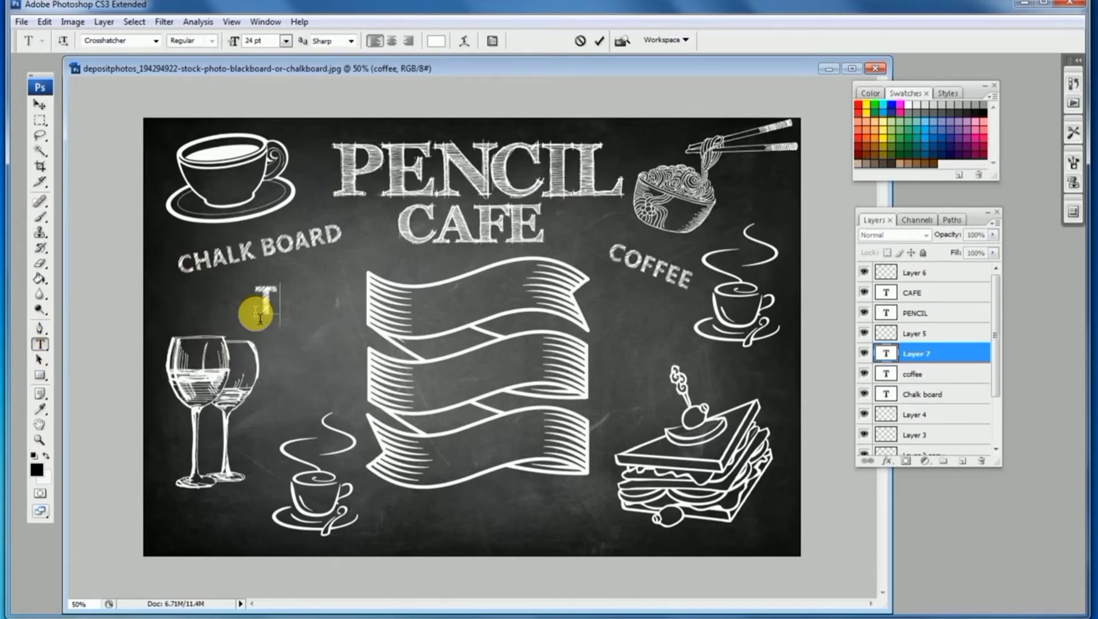
pyautogui.write('TEA')
pyautogui.doubleClick(263, 300)
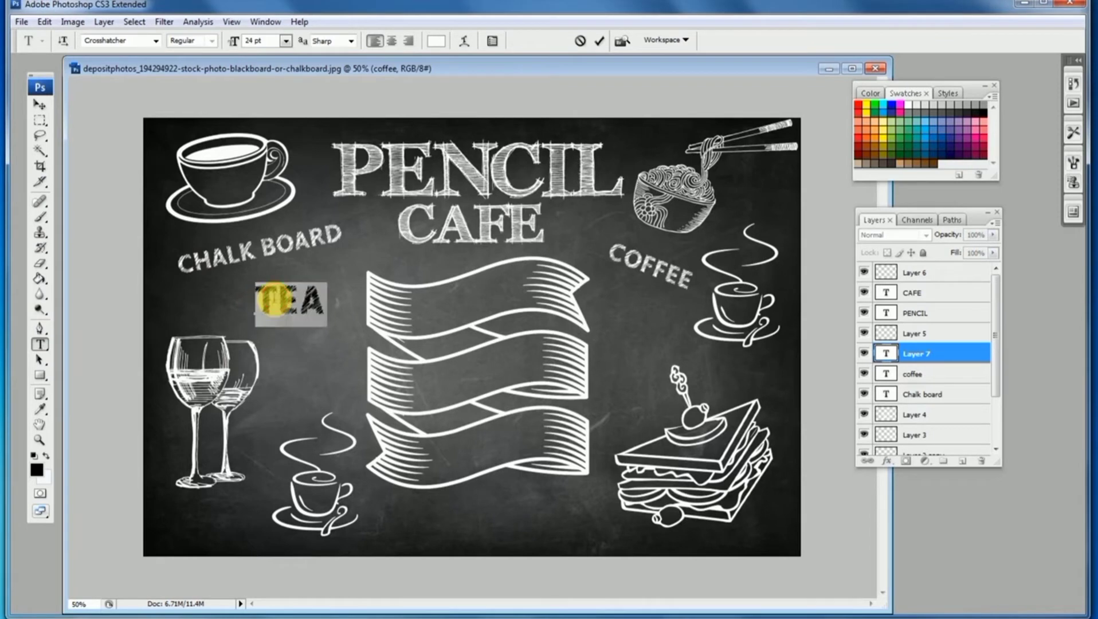
pyautogui.click(130, 46)
pyautogui.write('D')
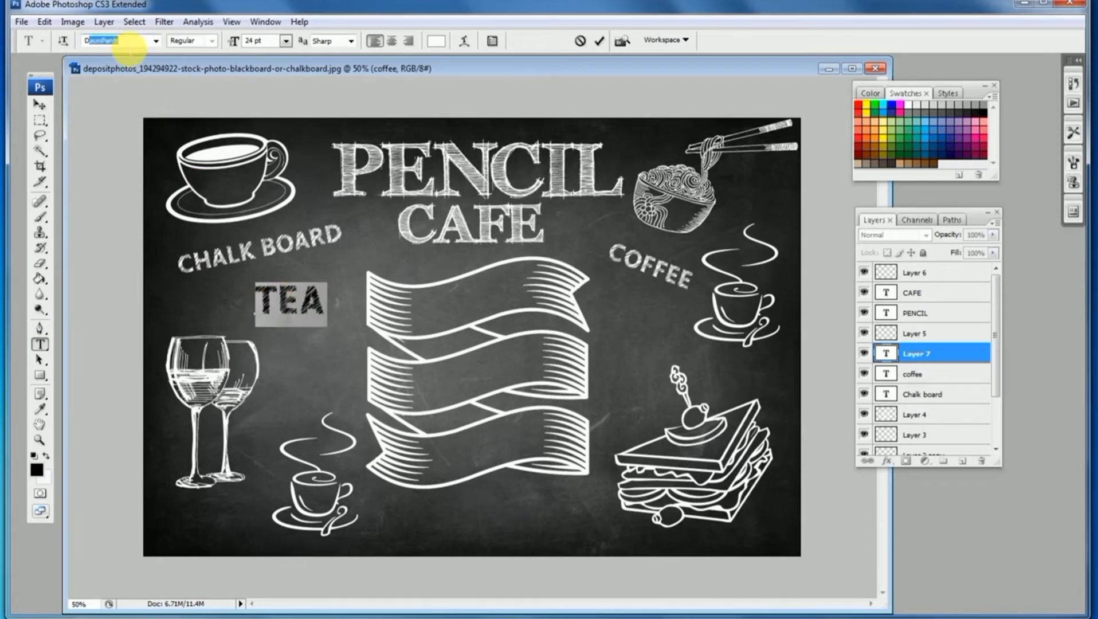
pyautogui.write('JB Chalk It Up')
pyautogui.press('Return')
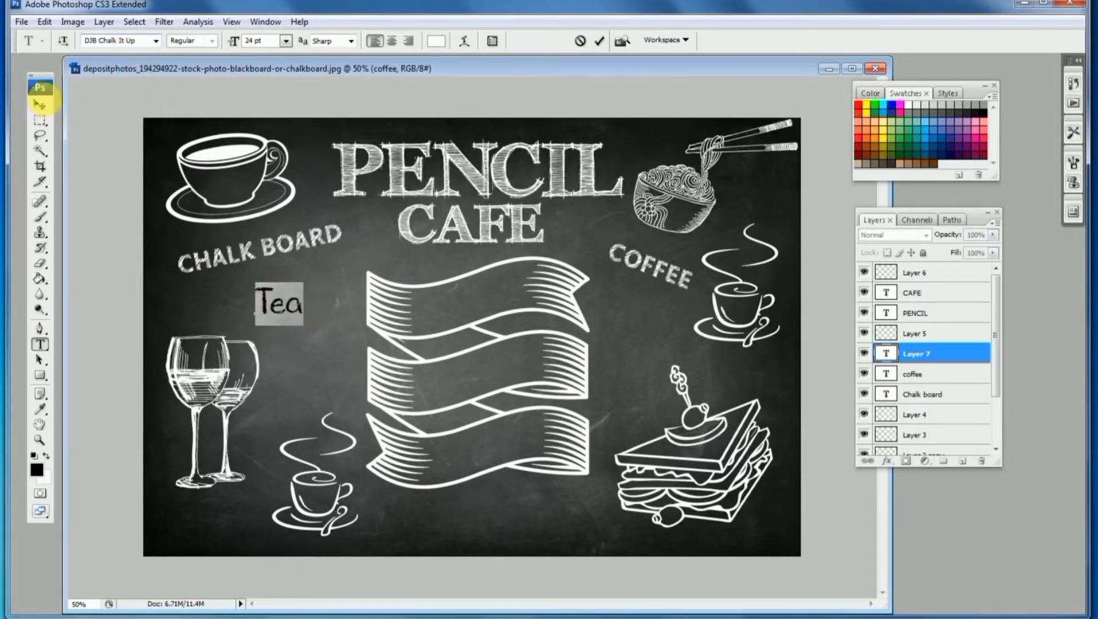
# Duplicate the Tea text into the lower-left corner below the wine glasses
pyautogui.click(39, 104)
pyautogui.hotkey('ctrl', 't')
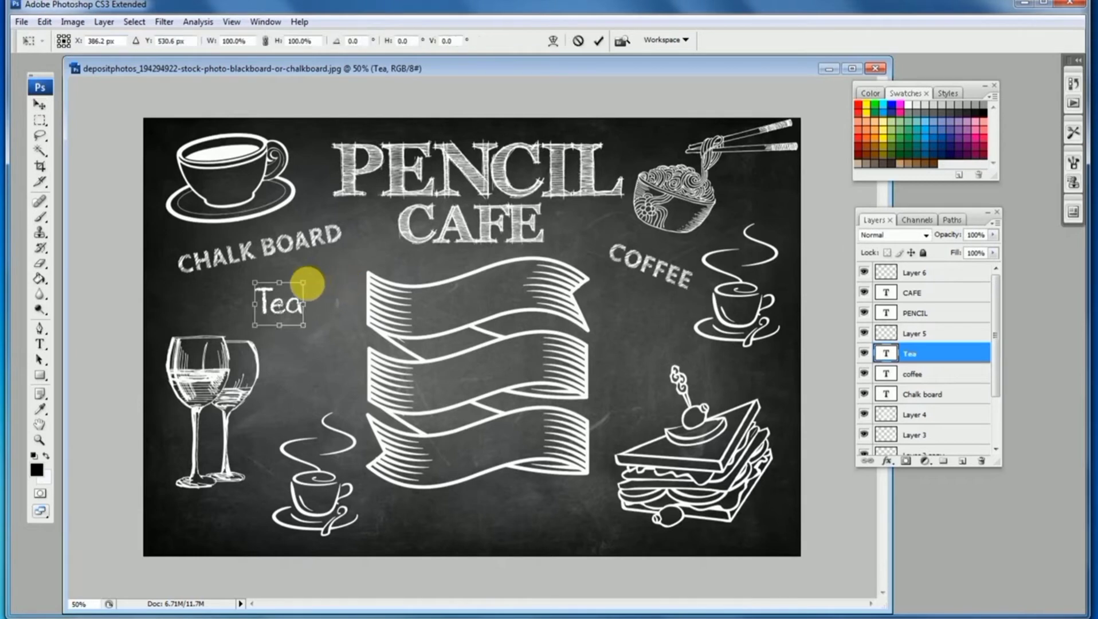
pyautogui.moveTo(336, 275); pyautogui.dragTo(207, 514)
pyautogui.press('Return')
# Retype the copied text as cappucino and move it to the bottom, beside the sandwich
pyautogui.click(39, 346)
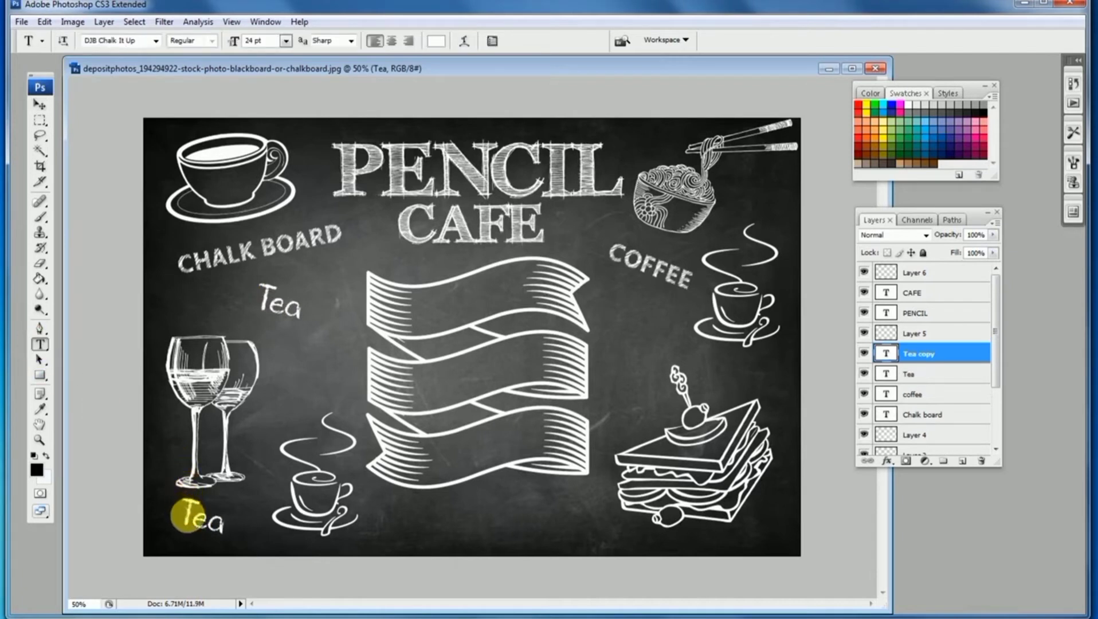
pyautogui.doubleClick(183, 514)
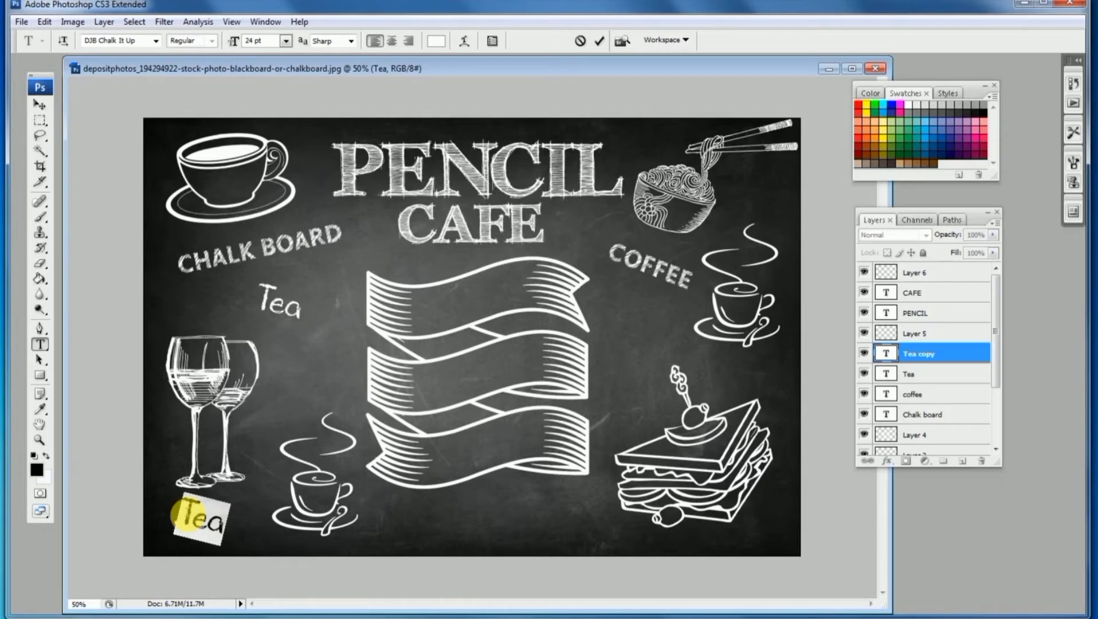
pyautogui.press('BackSpace')
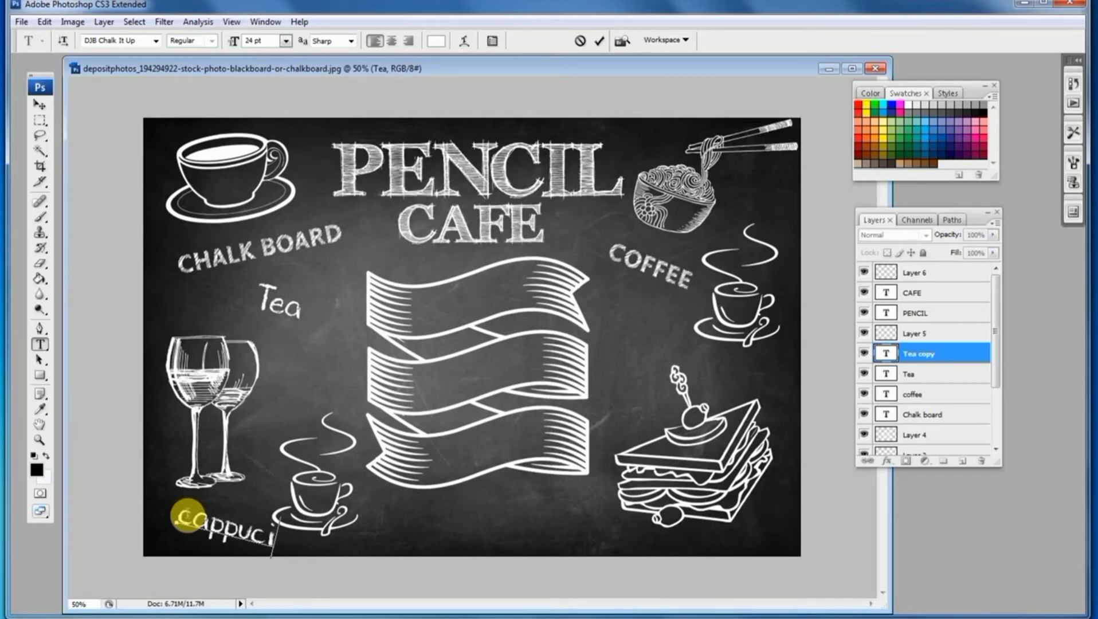
pyautogui.click(40, 104)
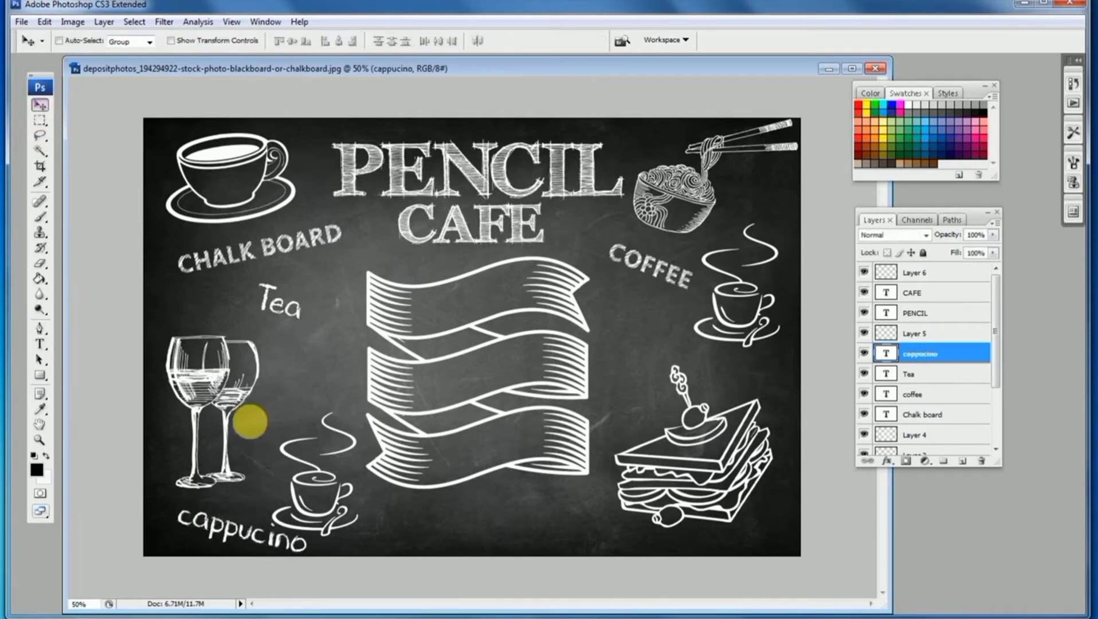
pyautogui.moveTo(342, 518); pyautogui.dragTo(585, 511)
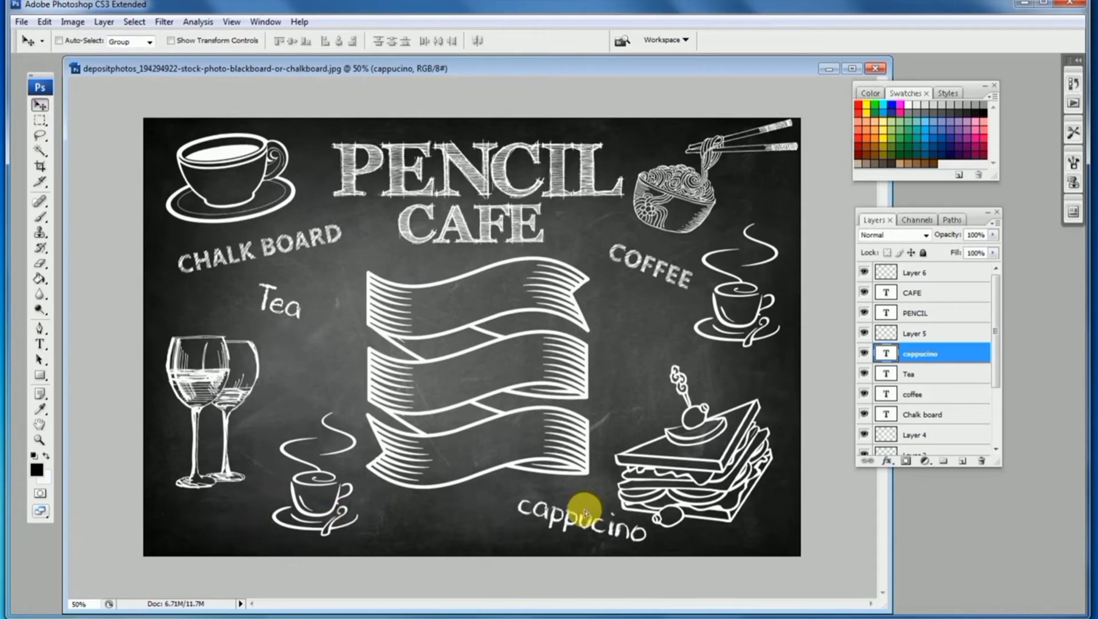
# Add an enjoy text line left of the ribbon banner in the AngryChalk font
pyautogui.click(39, 346)
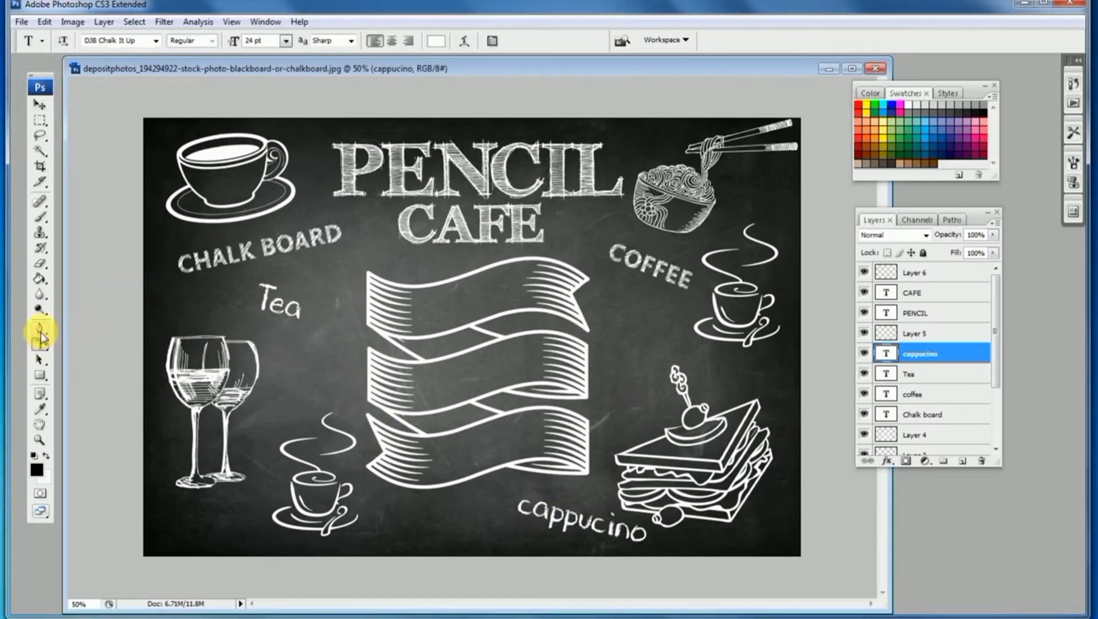
pyautogui.click(303, 376)
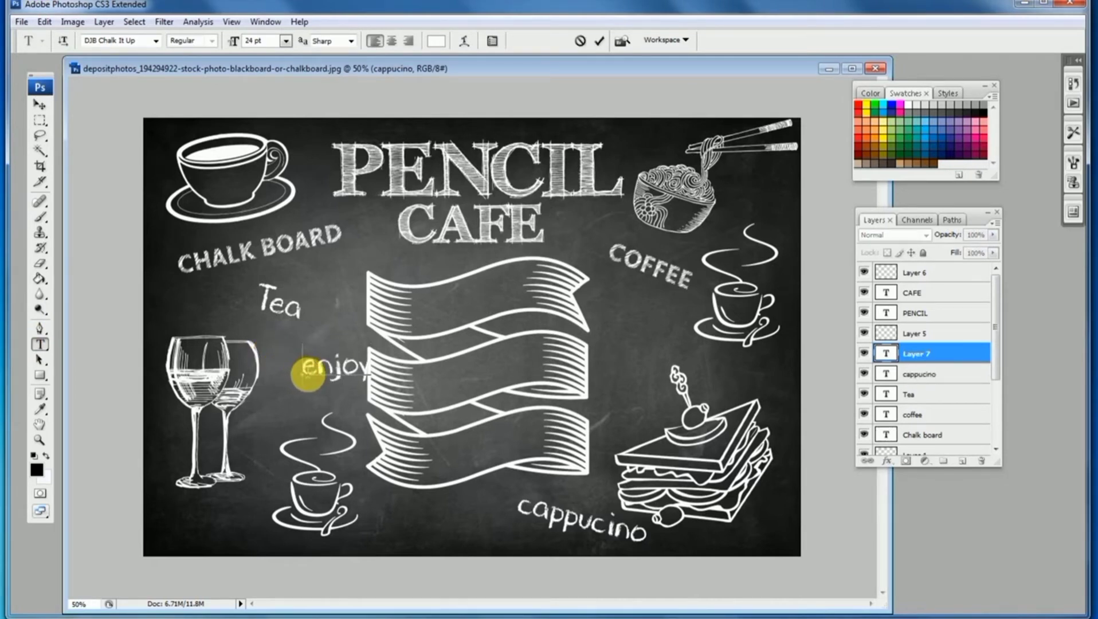
pyautogui.write('enjoy')
pyautogui.click(39, 106)
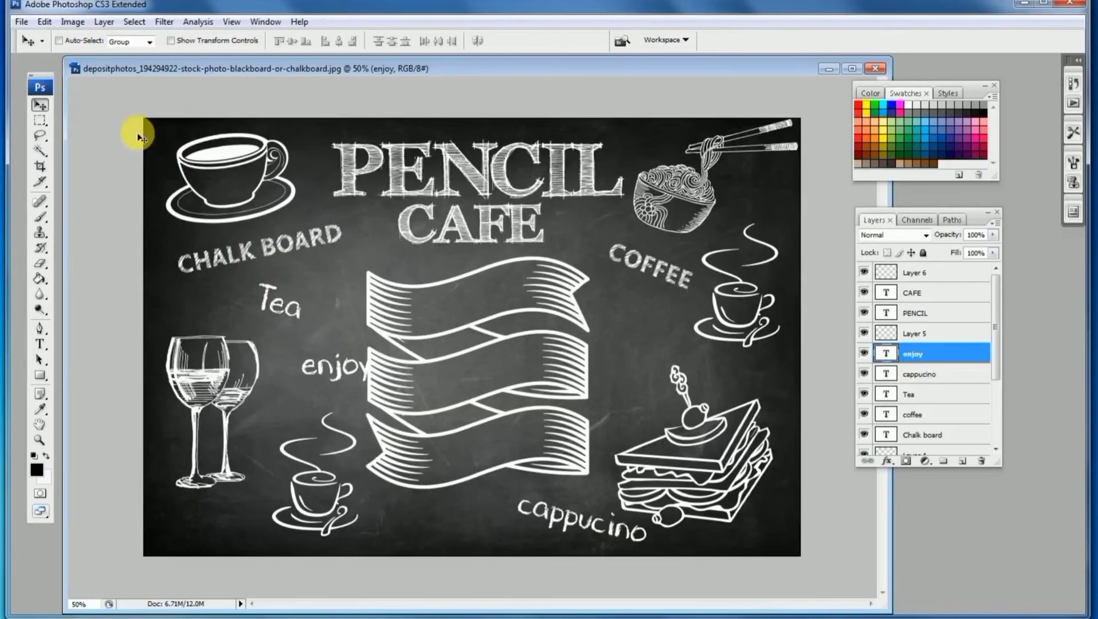
pyautogui.click(40, 344)
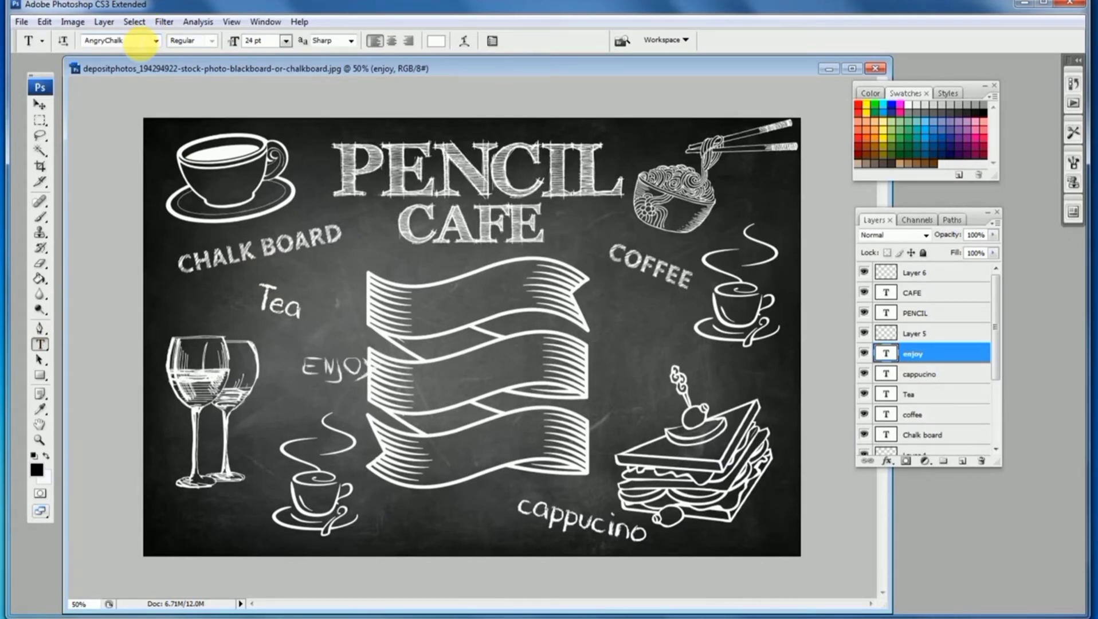
pyautogui.click(39, 105)
# Move the ENJOY text to the bottom between the coffee cup and cappucino and tilt it slightly
pyautogui.moveTo(325, 354); pyautogui.dragTo(432, 494)
pyautogui.hotkey('ctrl', 't')
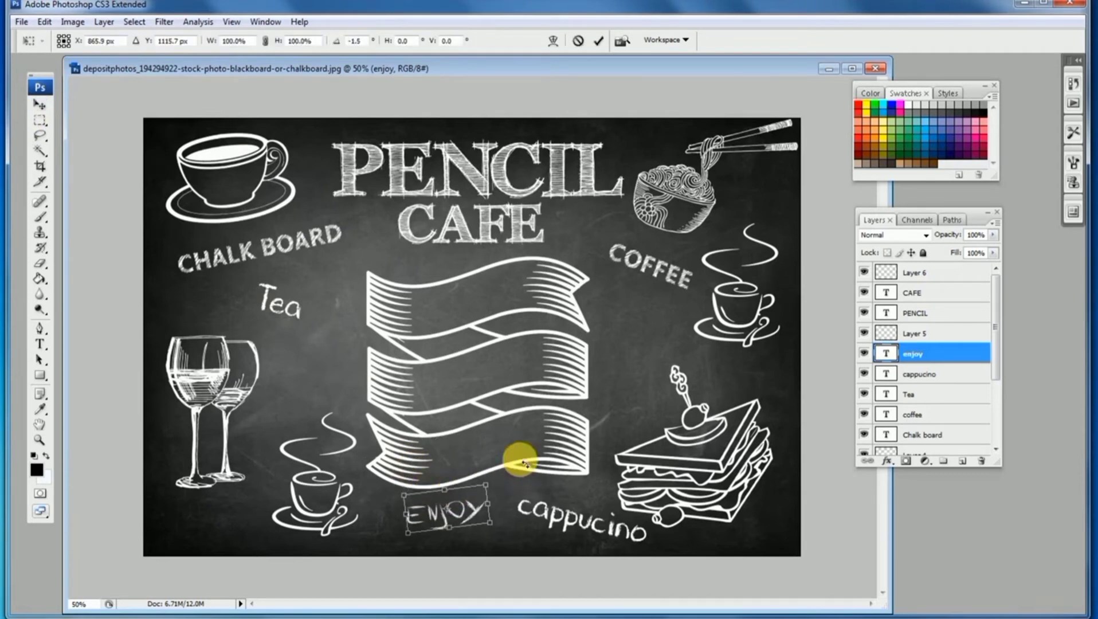
pyautogui.moveTo(520, 458); pyautogui.dragTo(523, 504)
pyautogui.press('Return')
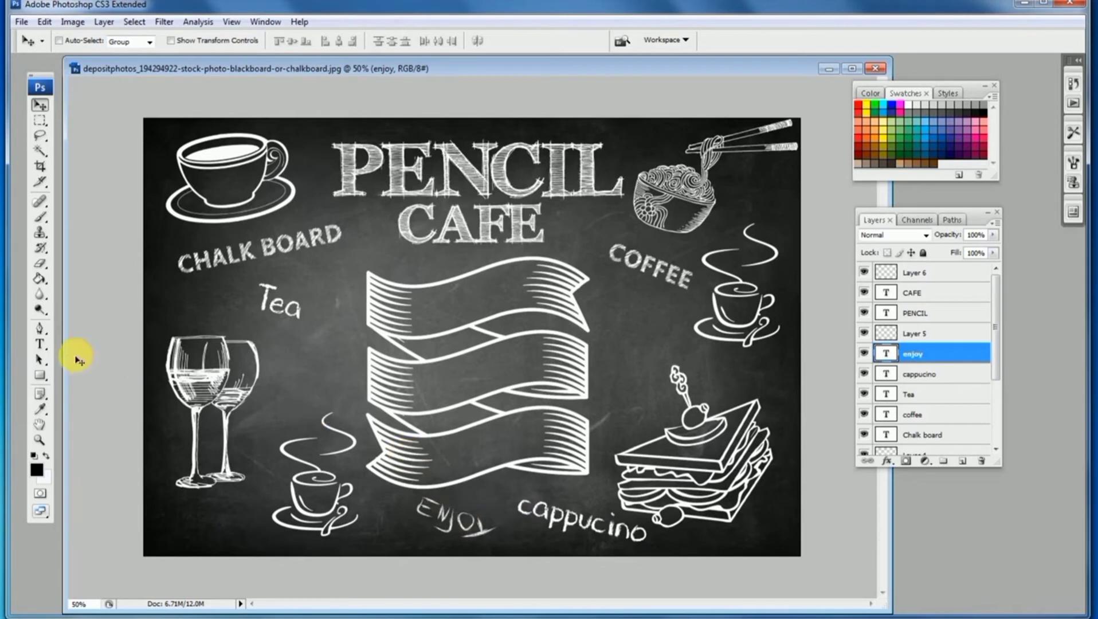
# Add a coming text line beside the wine glasses and set its font to PWDolphins
pyautogui.click(37, 344)
pyautogui.click(290, 381)
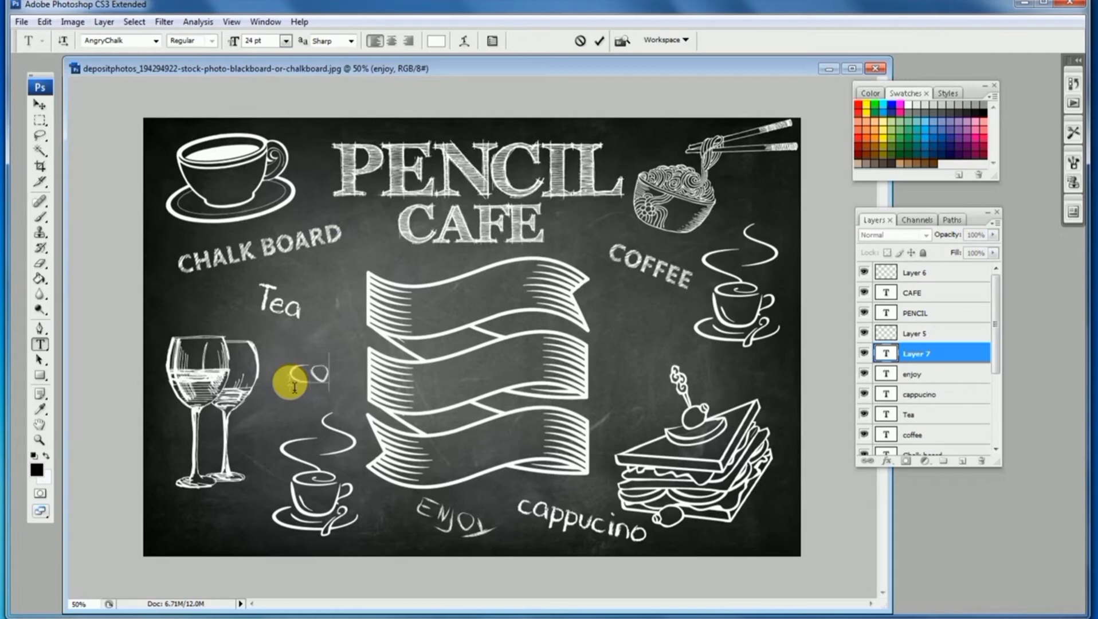
pyautogui.doubleClick(308, 376)
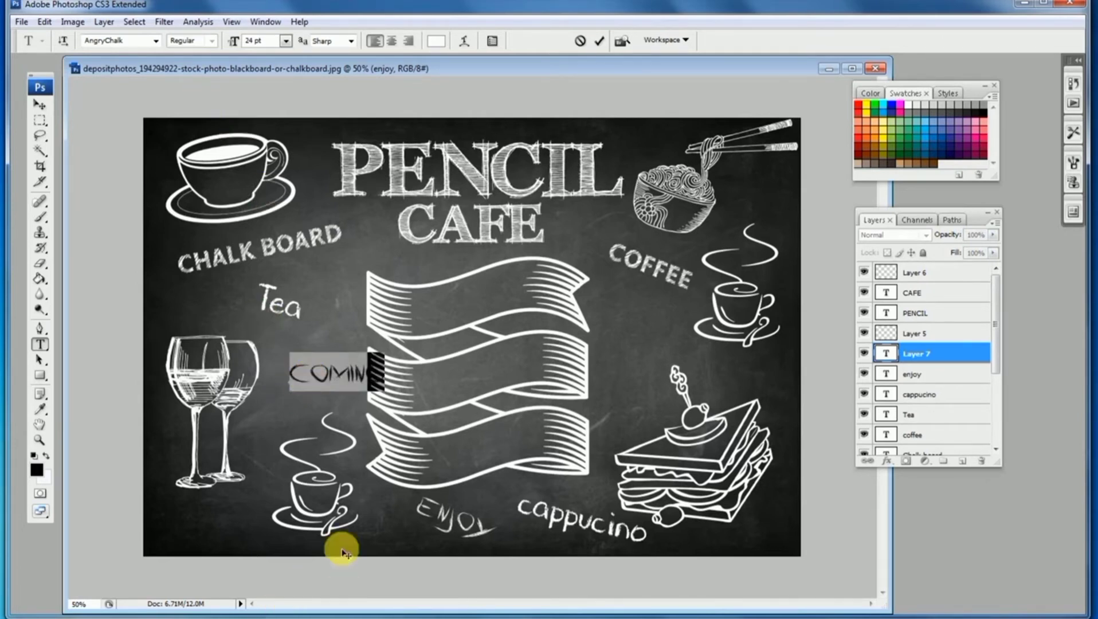
pyautogui.click(427, 618)
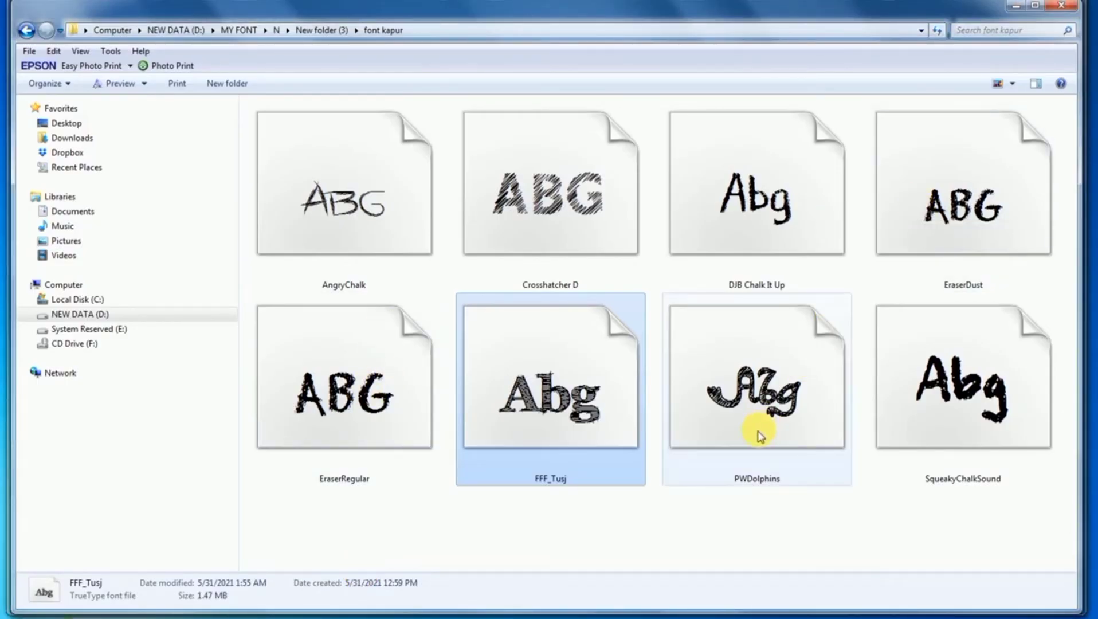
pyautogui.click(376, 616)
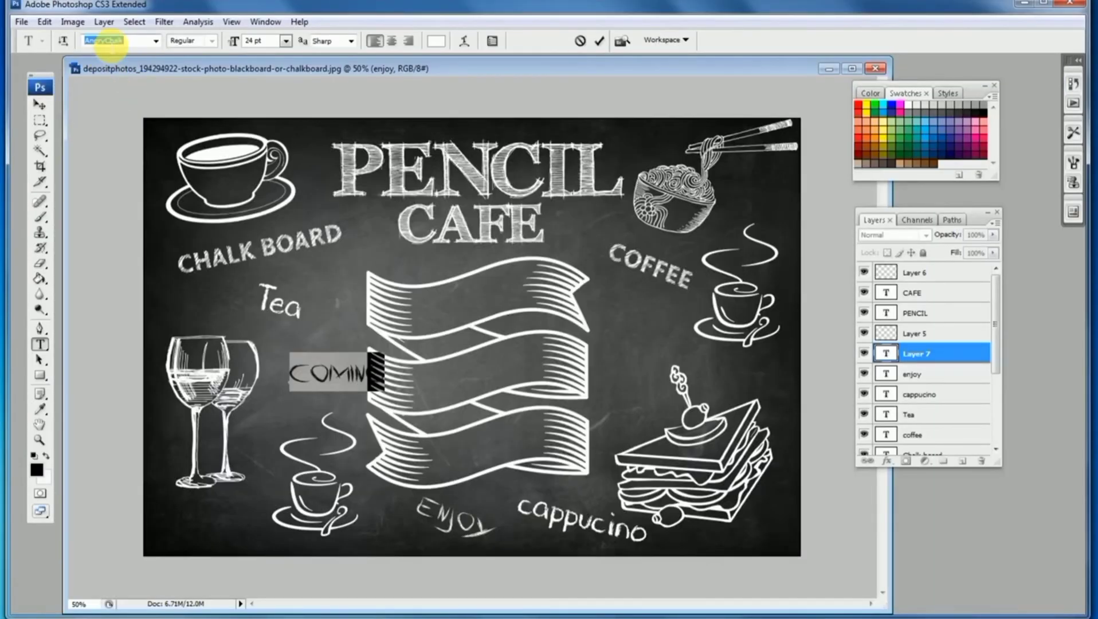
pyautogui.press('Return')
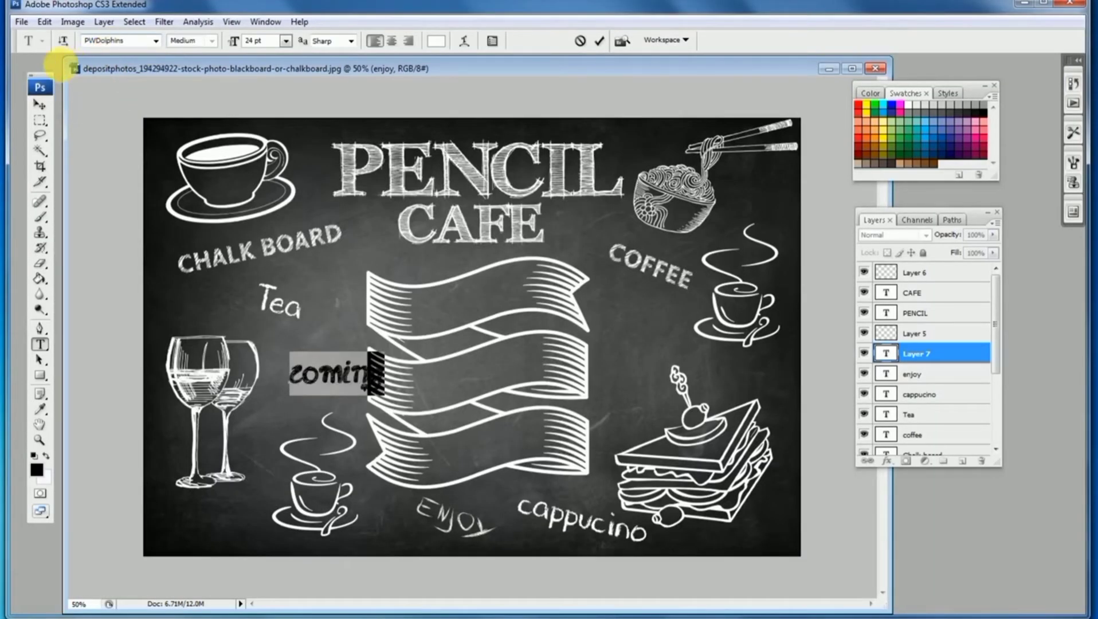
# Move the coming text beside the coffee cup, enlarge it slightly and rotate it to a steep upward diagonal
pyautogui.click(39, 105)
pyautogui.moveTo(344, 375); pyautogui.dragTo(659, 326)
pyautogui.hotkey('ctrl', 't')
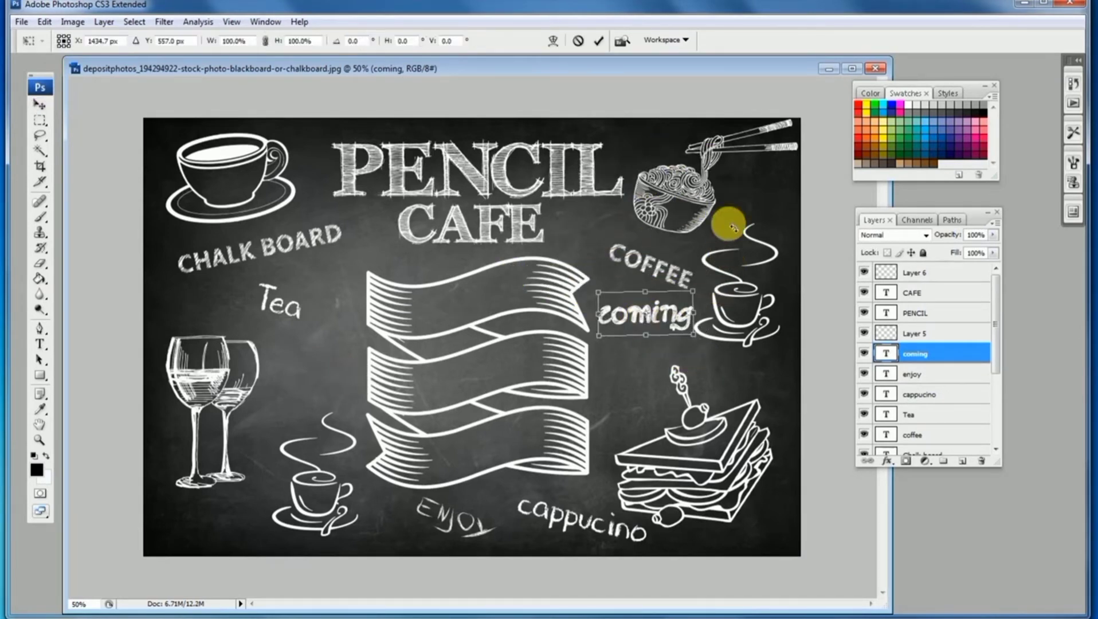
pyautogui.moveTo(591, 343); pyautogui.dragTo(617, 360)
pyautogui.press('Return')
pyautogui.hotkey('ctrl', 't')
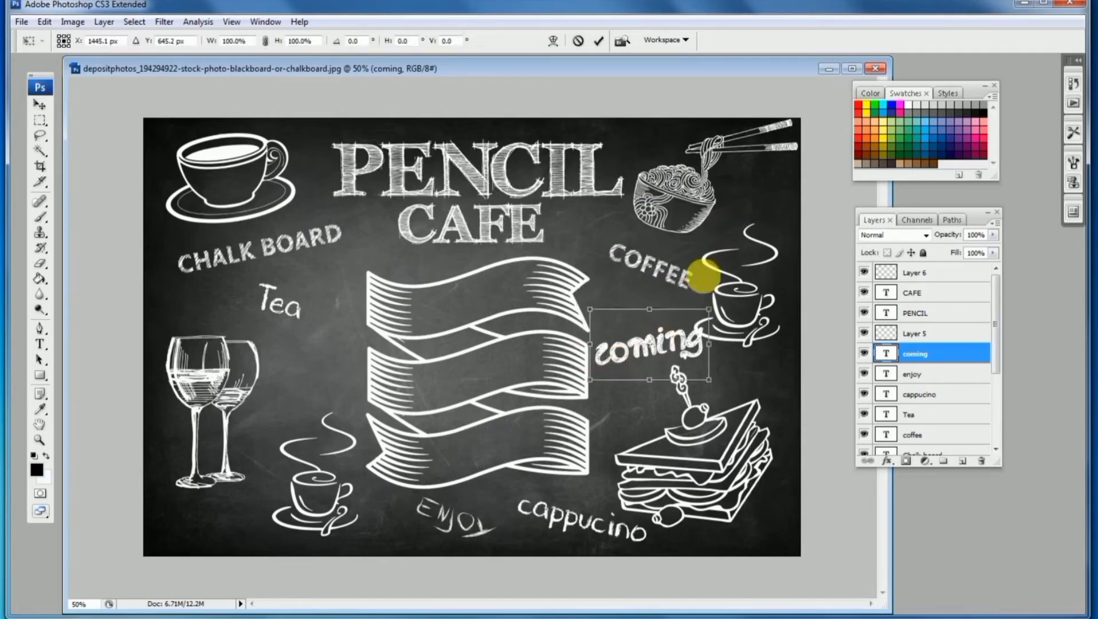
pyautogui.moveTo(711, 270); pyautogui.dragTo(654, 243)
pyautogui.press('Return')
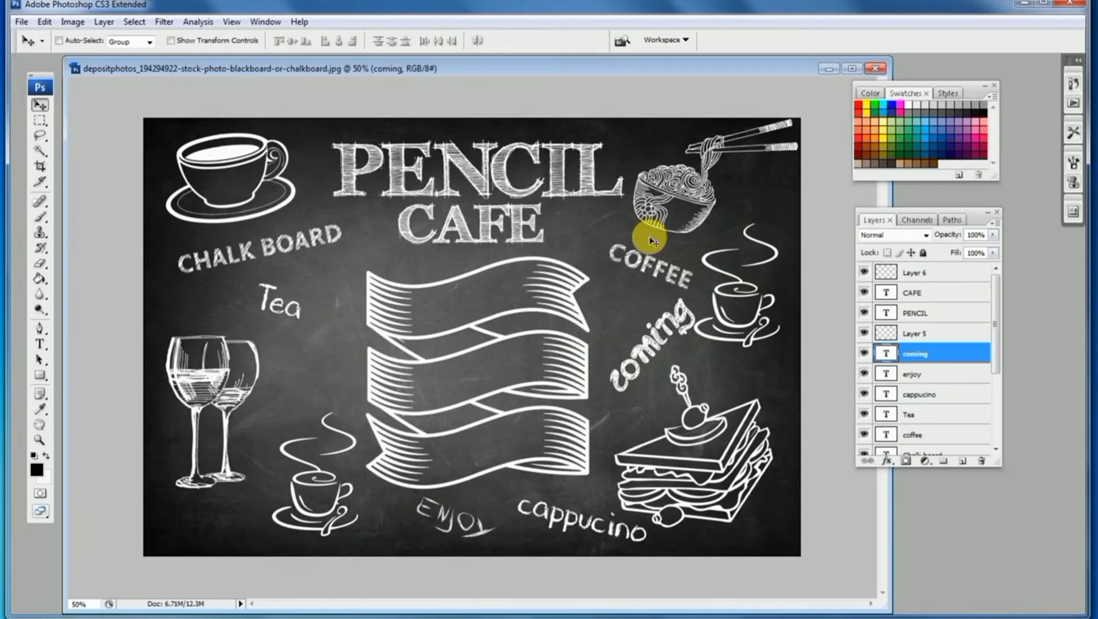
pyautogui.moveTo(682, 301); pyautogui.dragTo(676, 307)
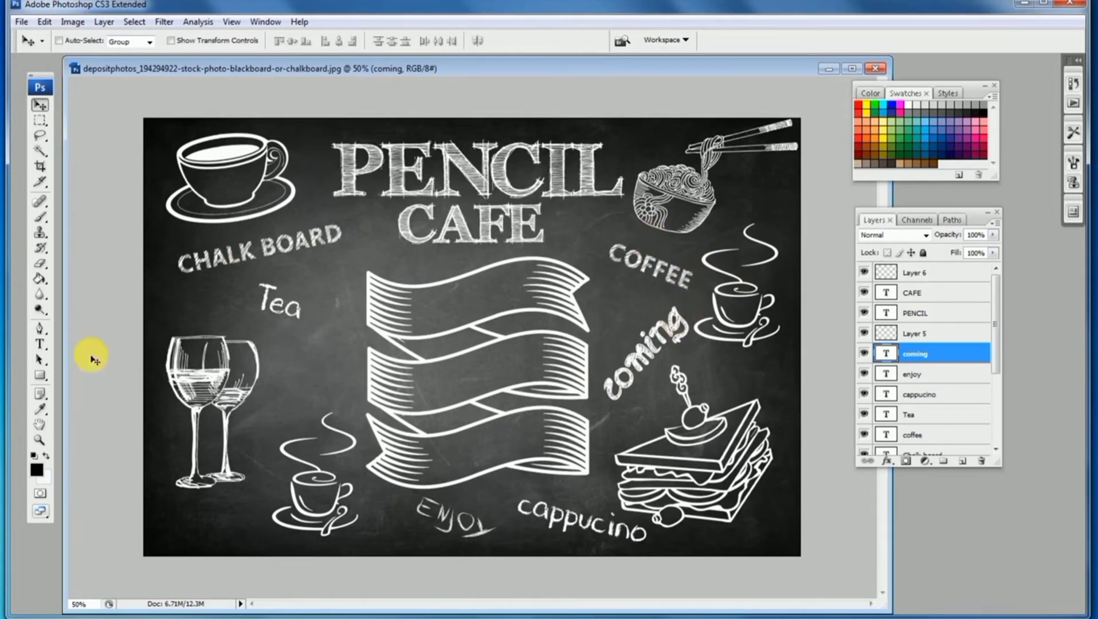
# Add a party text line below the Tea label in the EraserRegular font
pyautogui.click(37, 345)
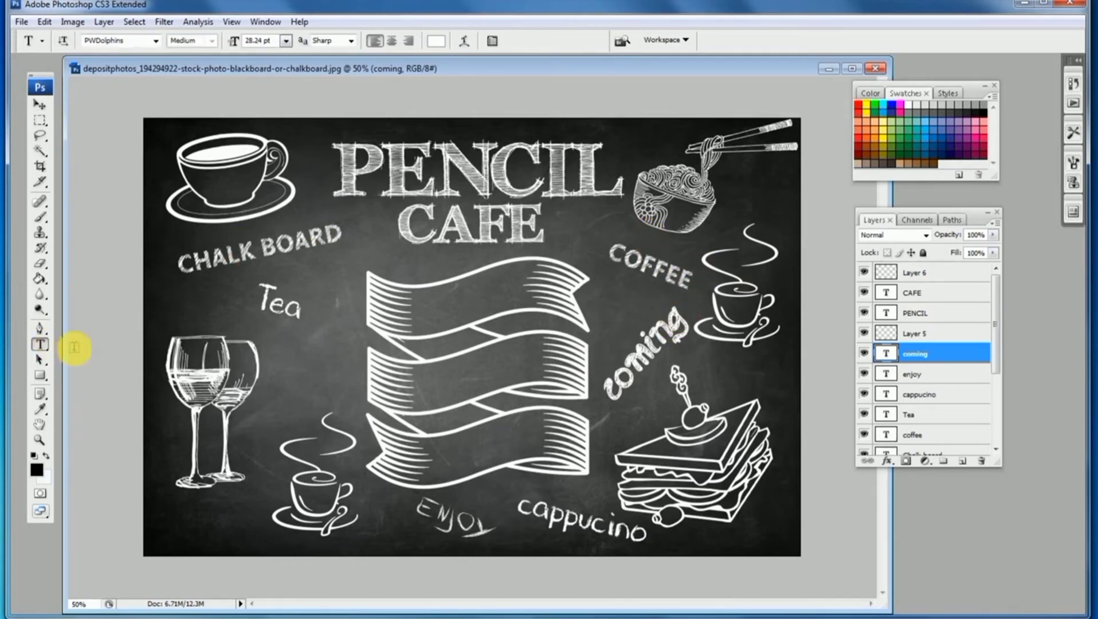
pyautogui.click(274, 360)
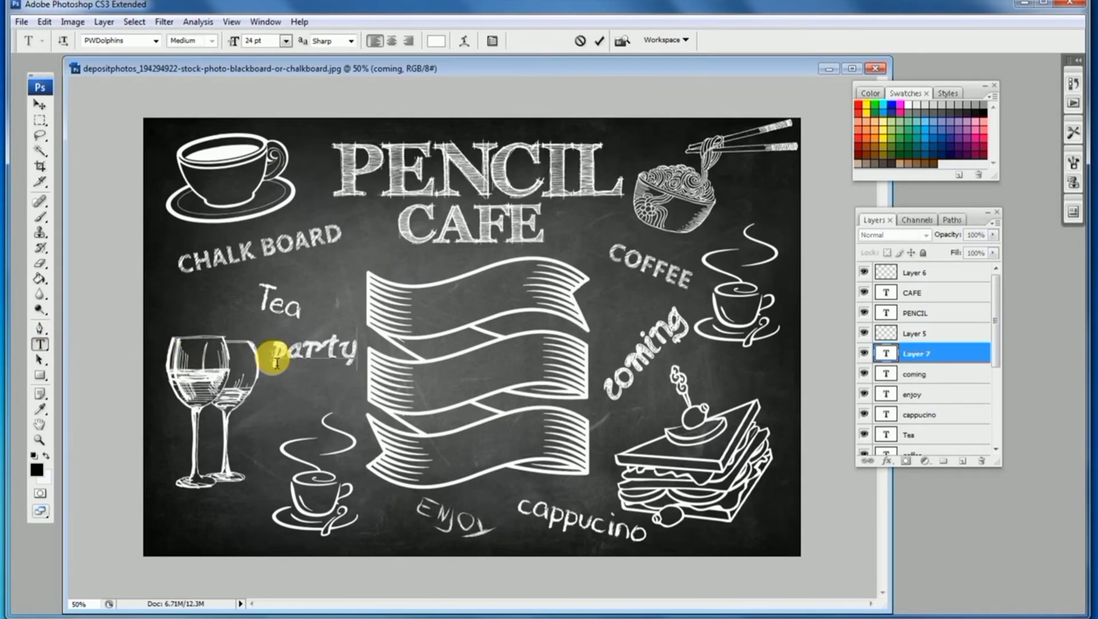
pyautogui.write('party')
pyautogui.hotkey('ctrl', 'a')
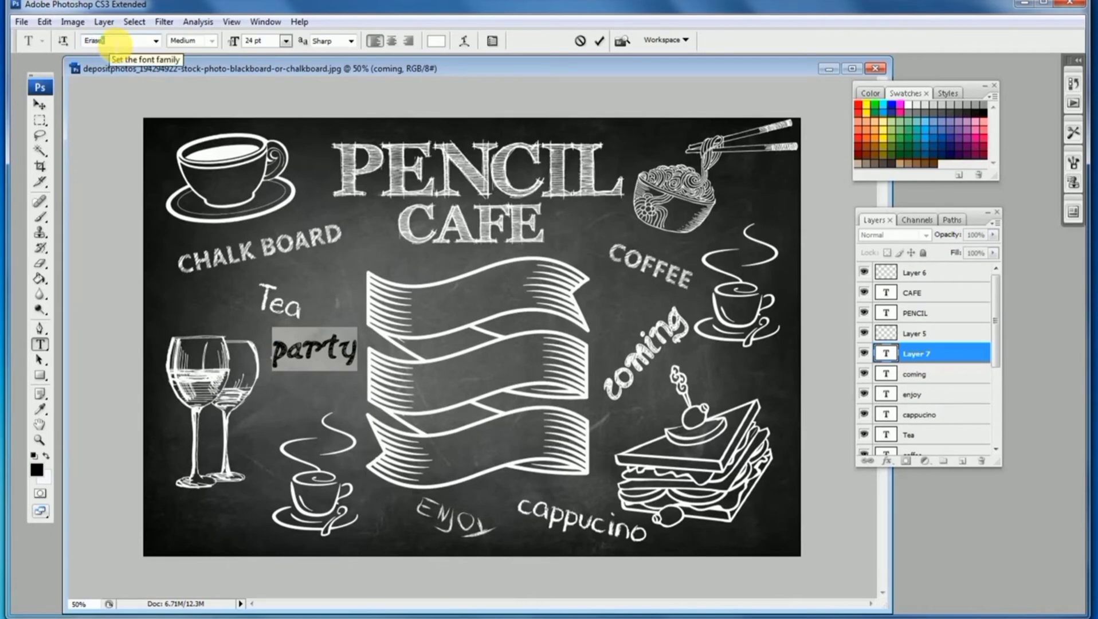
pyautogui.write('r')
pyautogui.click(39, 104)
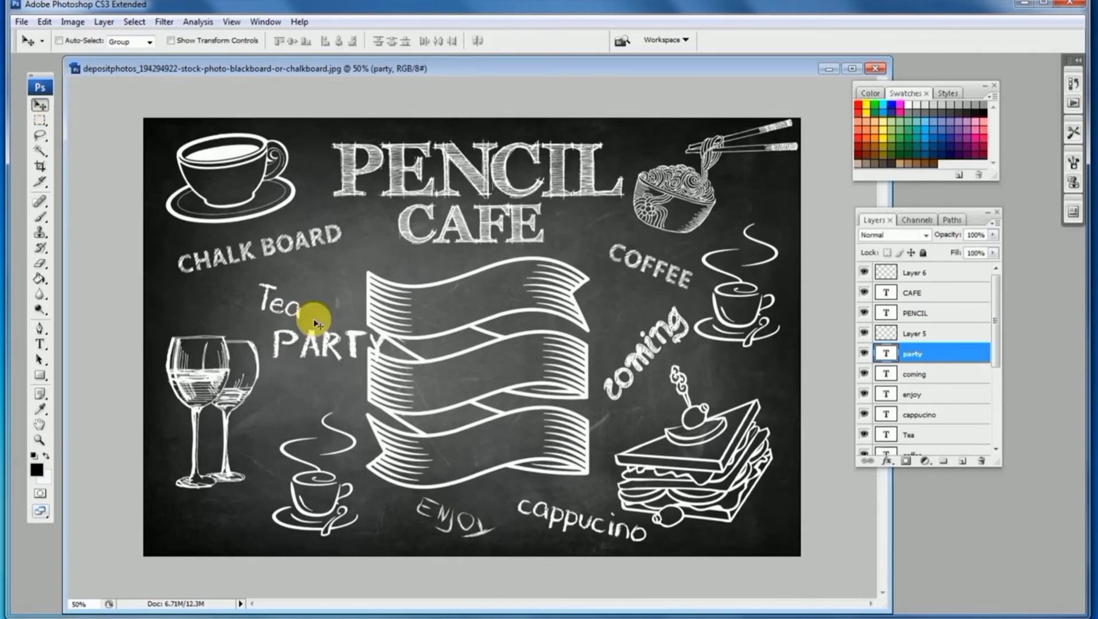
# Move the PARTY text into the lower-left corner below the wine glasses and enlarge it
pyautogui.hotkey('ctrl', 't')
pyautogui.moveTo(320, 270); pyautogui.dragTo(229, 511)
pyautogui.press('Return')
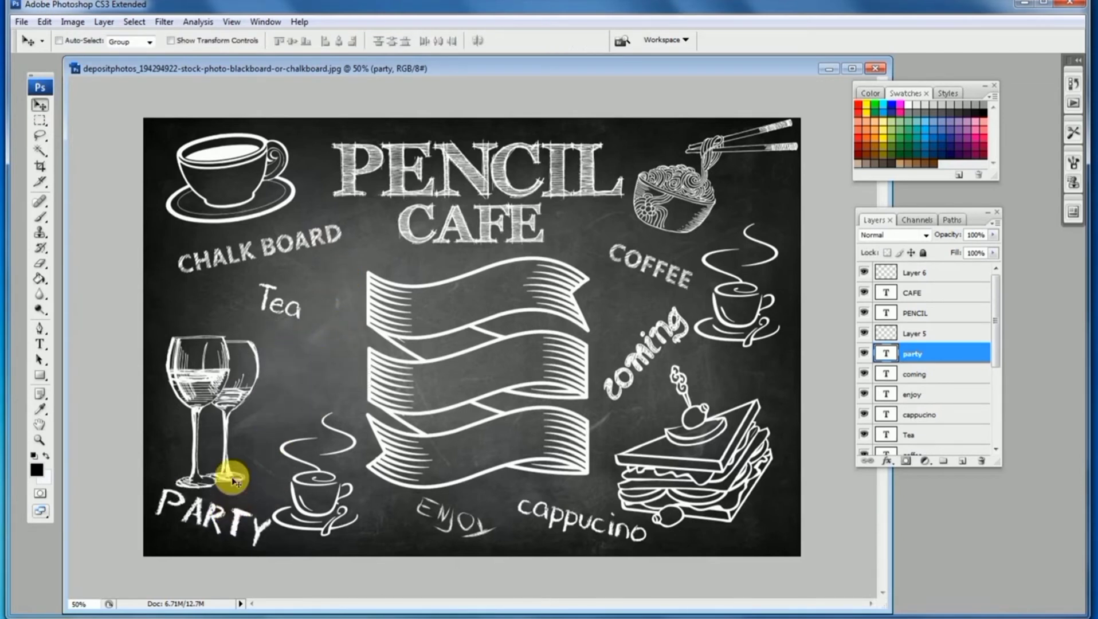
# Nudge the wine glasses drawing and the lower coffee cup drawing slightly upward
pyautogui.keyDown('ctrl'); pyautogui.click(228, 467); pyautogui.keyUp('ctrl')
pyautogui.moveTo(228, 467); pyautogui.dragTo(224, 451)
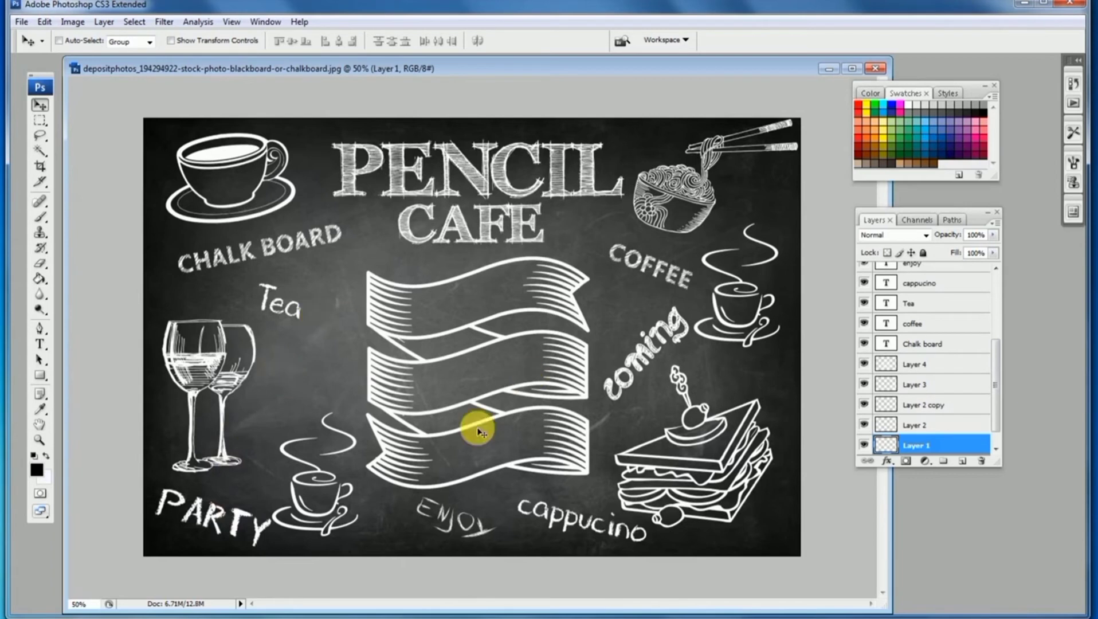
pyautogui.keyDown('ctrl'); pyautogui.click(331, 508); pyautogui.keyUp('ctrl')
pyautogui.moveTo(331, 508); pyautogui.dragTo(331, 502)
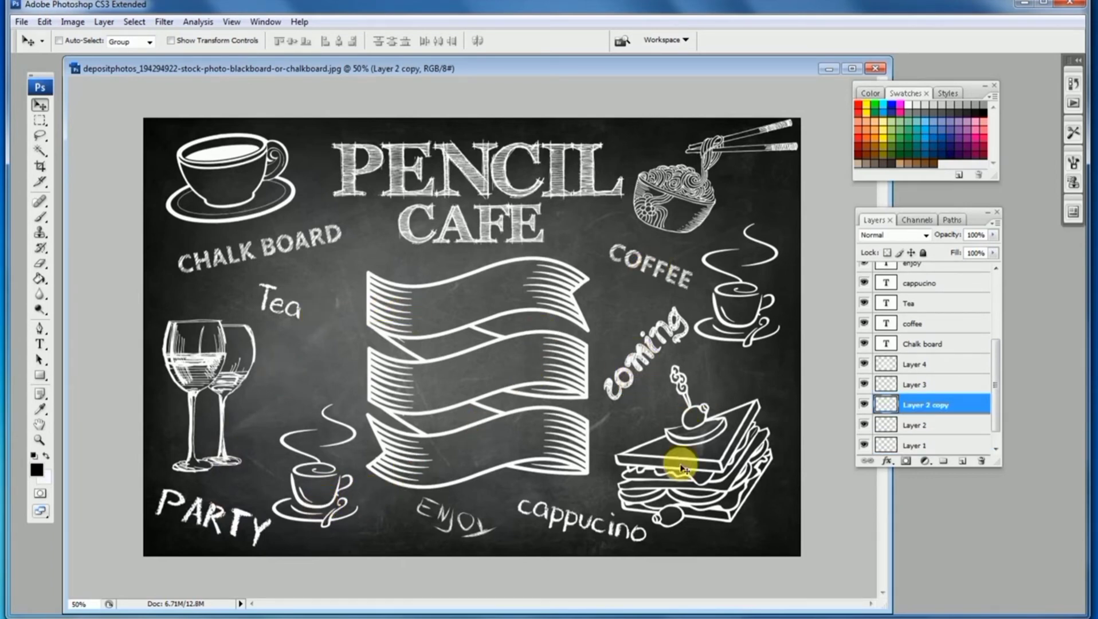
# Duplicate the coming text beside the wine glasses and rotate the copy to a gentler angle
pyautogui.moveTo(654, 354); pyautogui.dragTo(313, 362)
pyautogui.hotkey('ctrl', 't')
pyautogui.moveTo(325, 269); pyautogui.dragTo(360, 293)
pyautogui.press('Return')
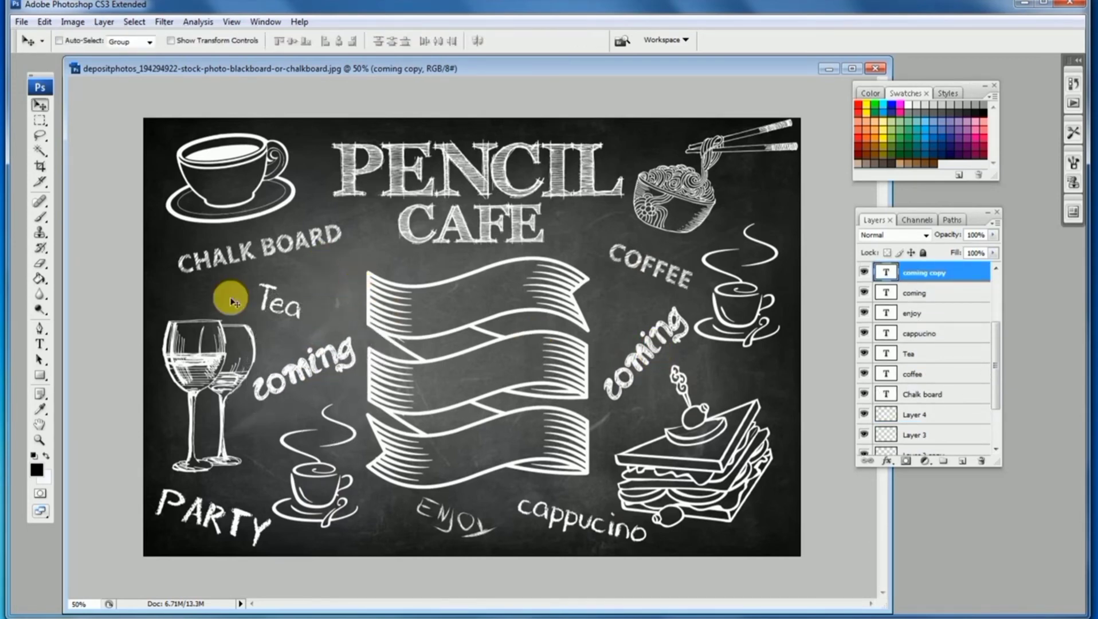
# Retype the copied text as summer and tilt it slightly
pyautogui.click(40, 344)
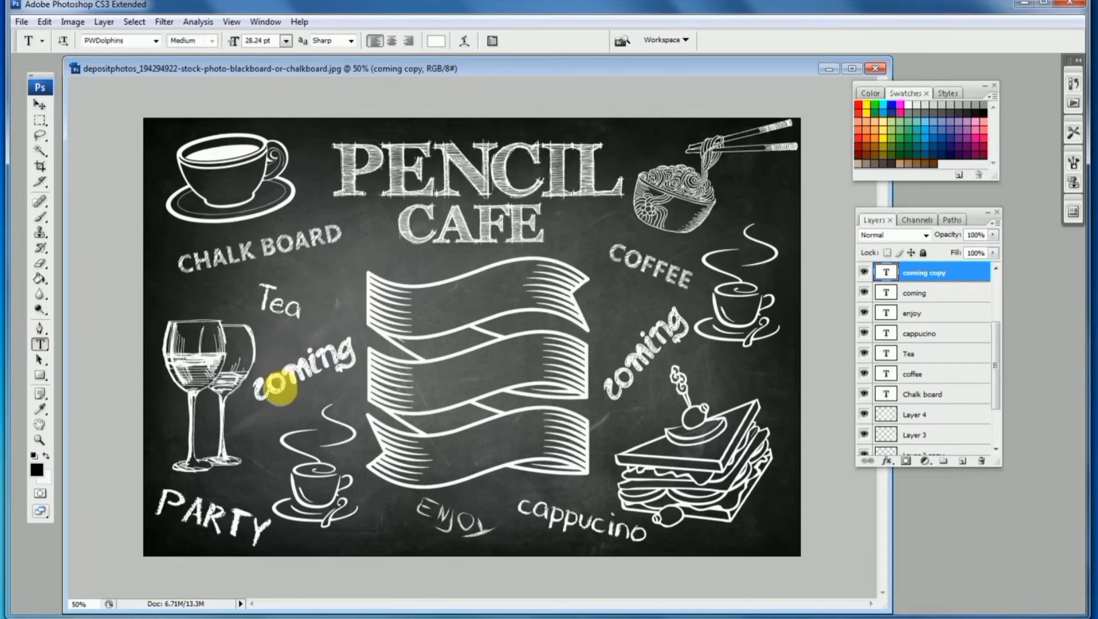
pyautogui.doubleClick(279, 388)
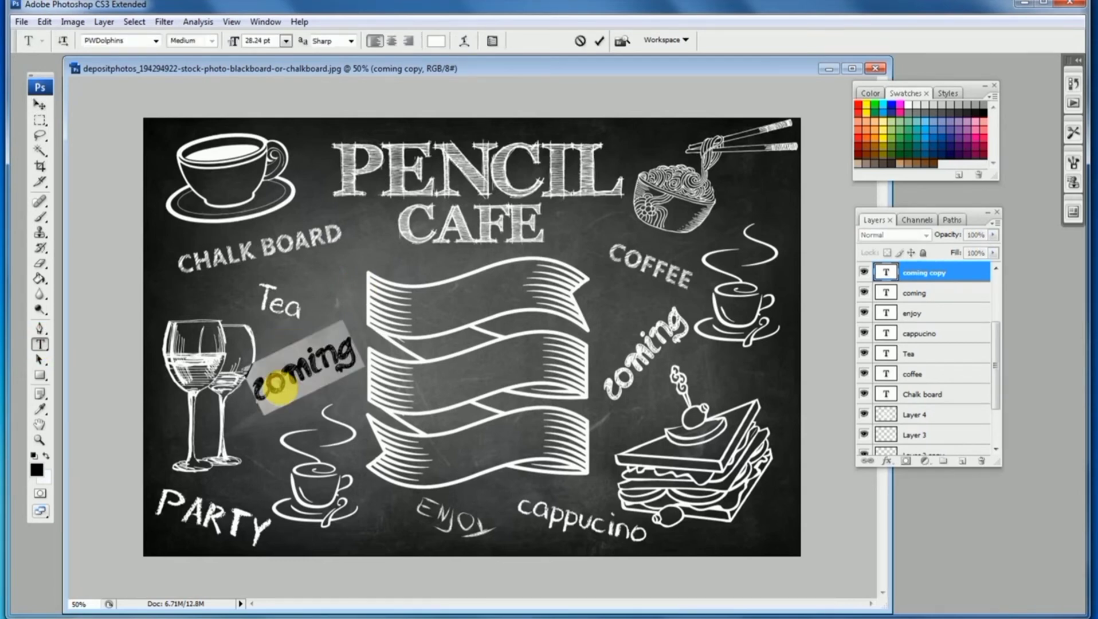
pyautogui.write('S')
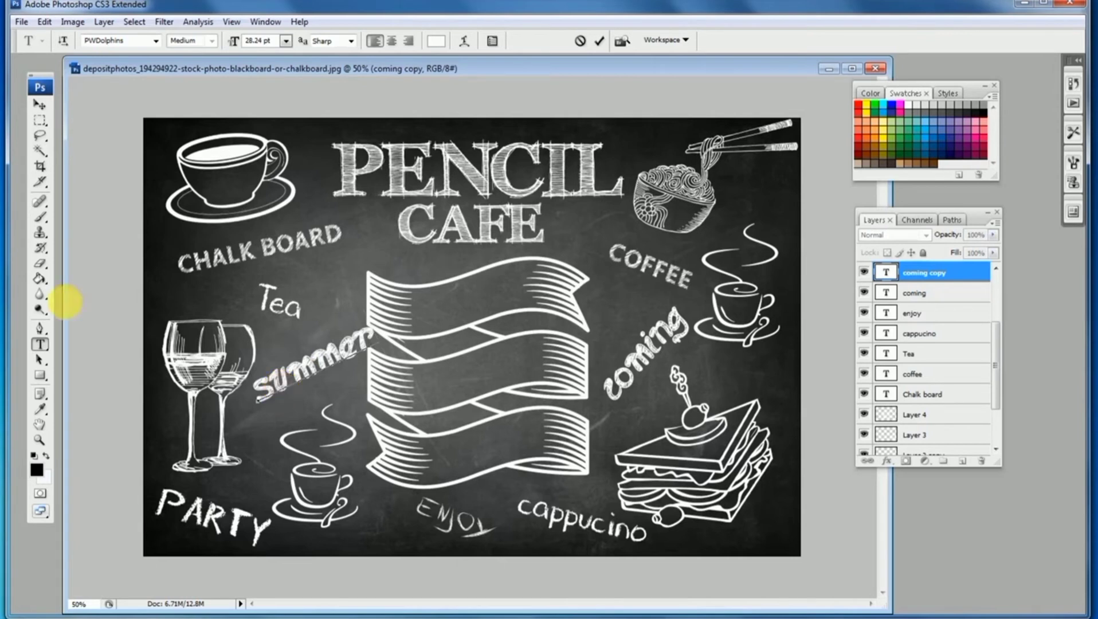
pyautogui.click(40, 104)
pyautogui.hotkey('ctrl', 't')
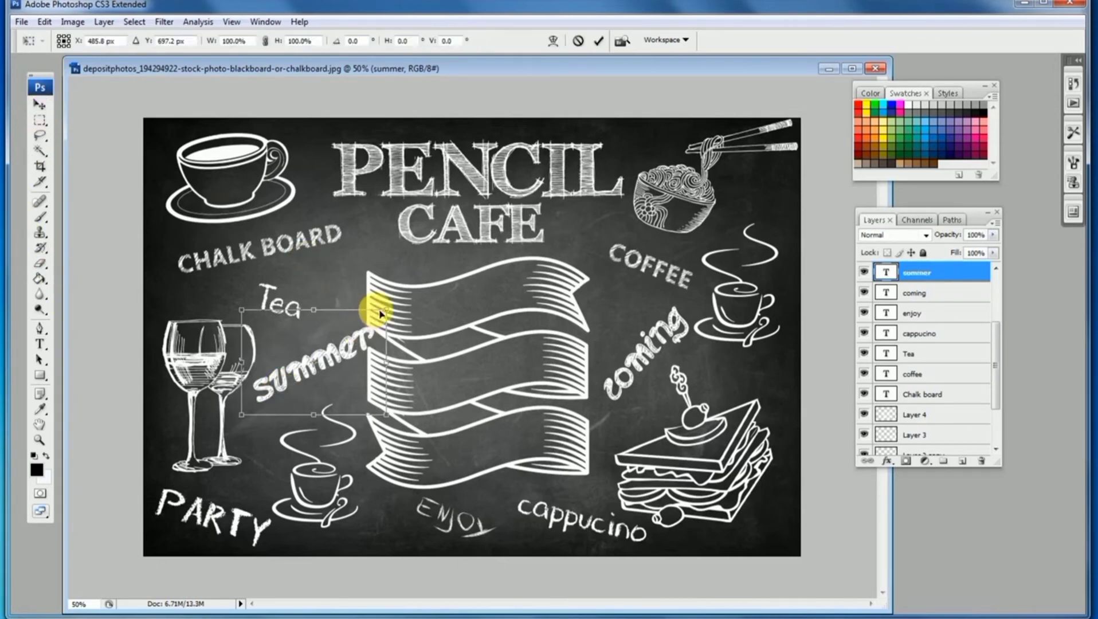
pyautogui.moveTo(386, 310); pyautogui.dragTo(367, 321)
pyautogui.press('Return')
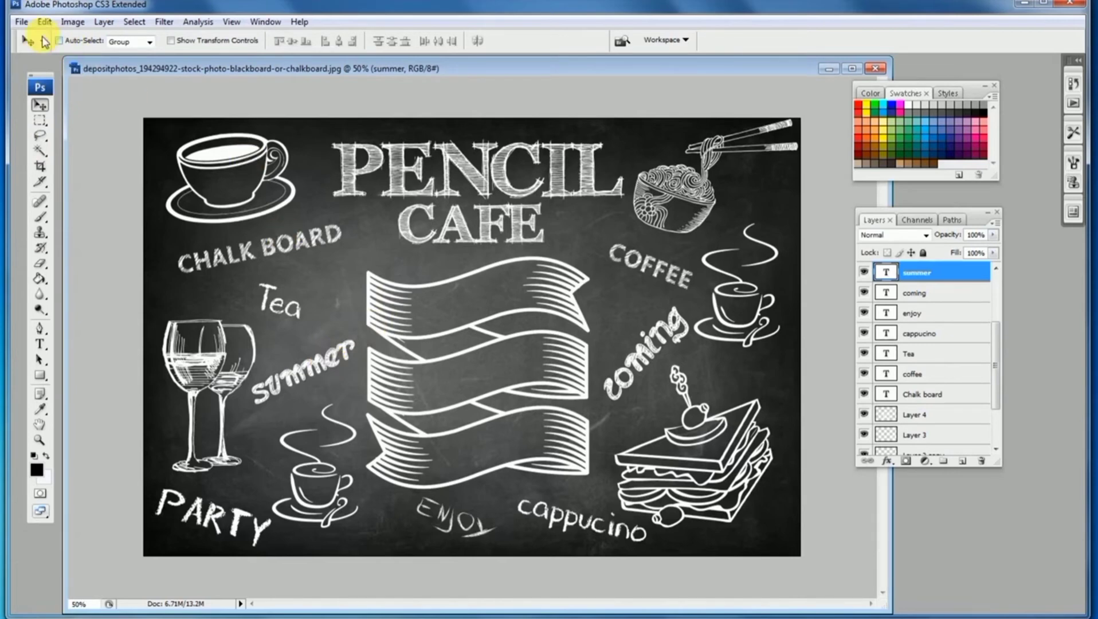
# Open the hand-drawn-set baking cooking elements image
pyautogui.click(22, 21)
pyautogui.click(36, 51)
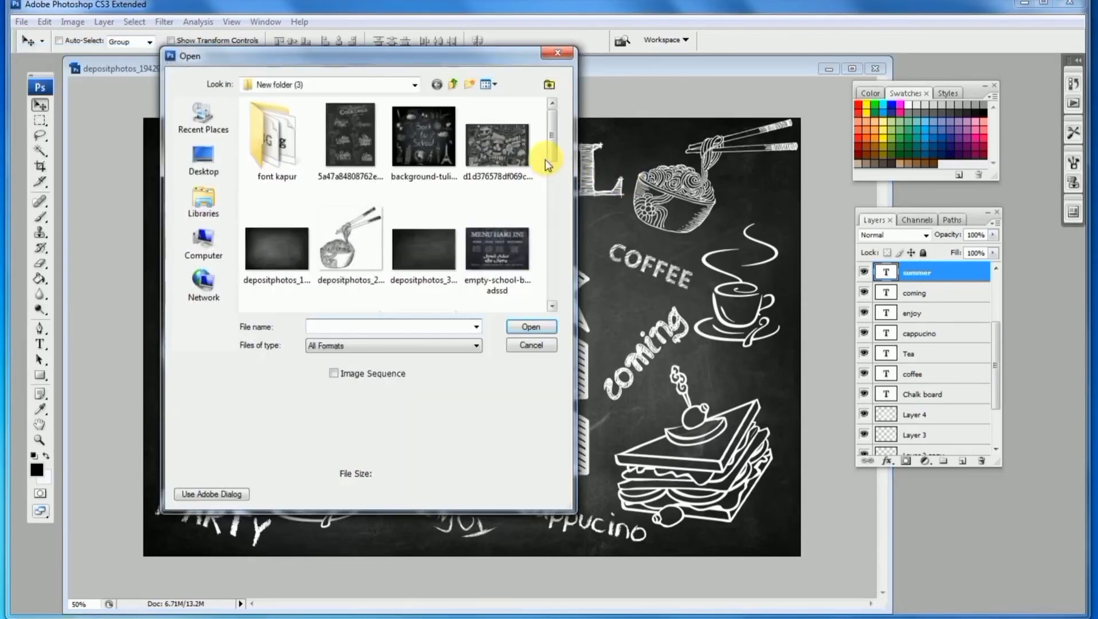
pyautogui.moveTo(555, 139); pyautogui.dragTo(555, 181)
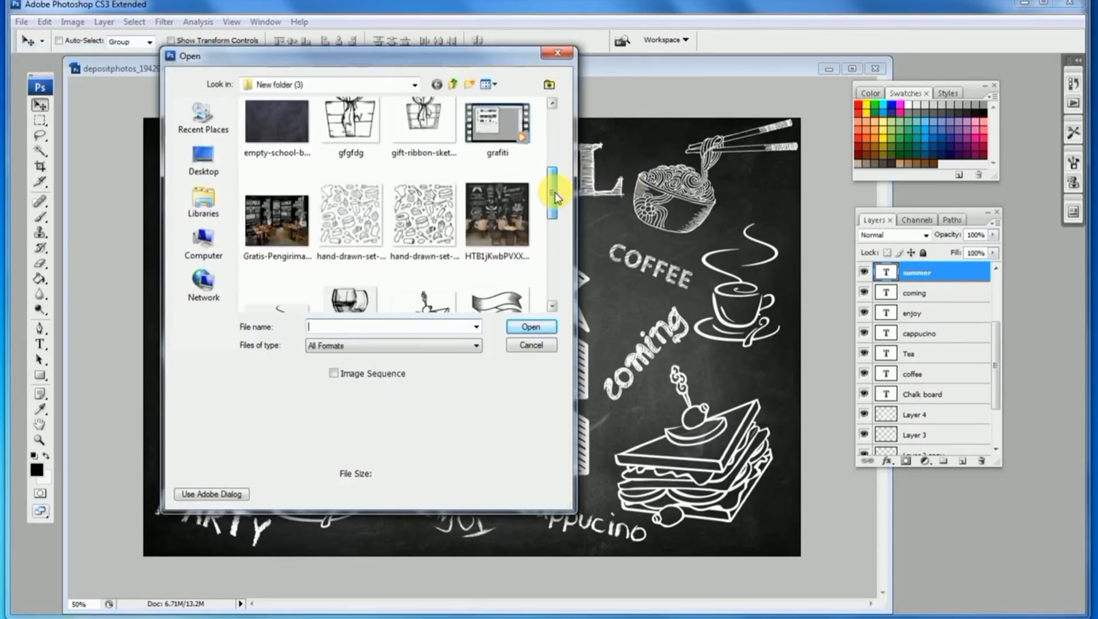
pyautogui.click(422, 218)
pyautogui.doubleClick(422, 219)
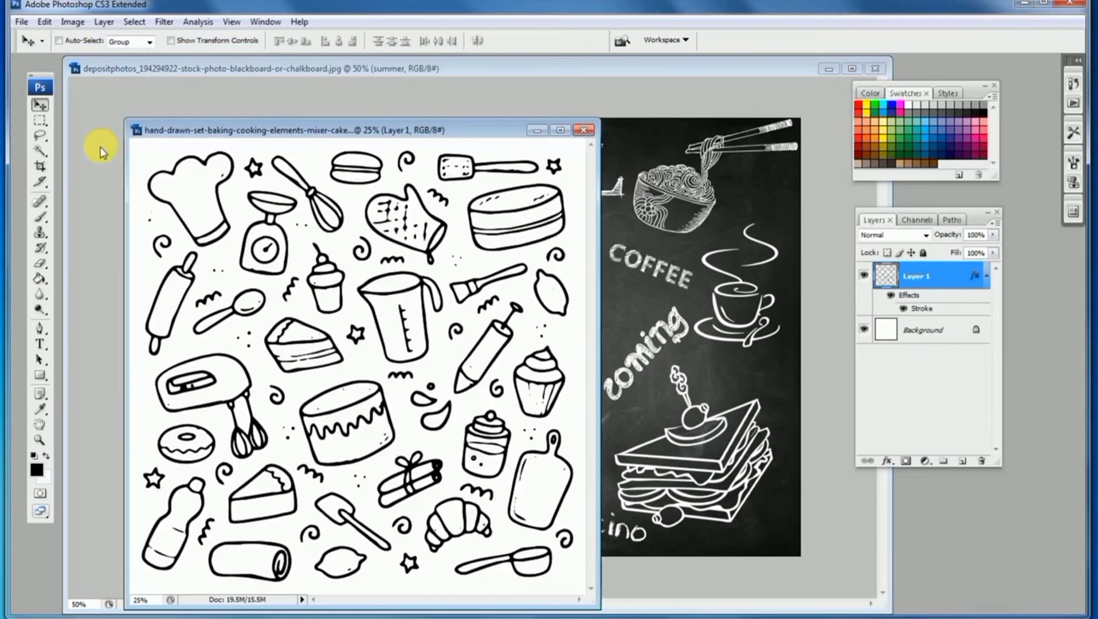
# Lasso the measuring jug doodle and drag it into the chalkboard document
pyautogui.click(39, 138)
pyautogui.moveTo(416, 262); pyautogui.dragTo(443, 268)
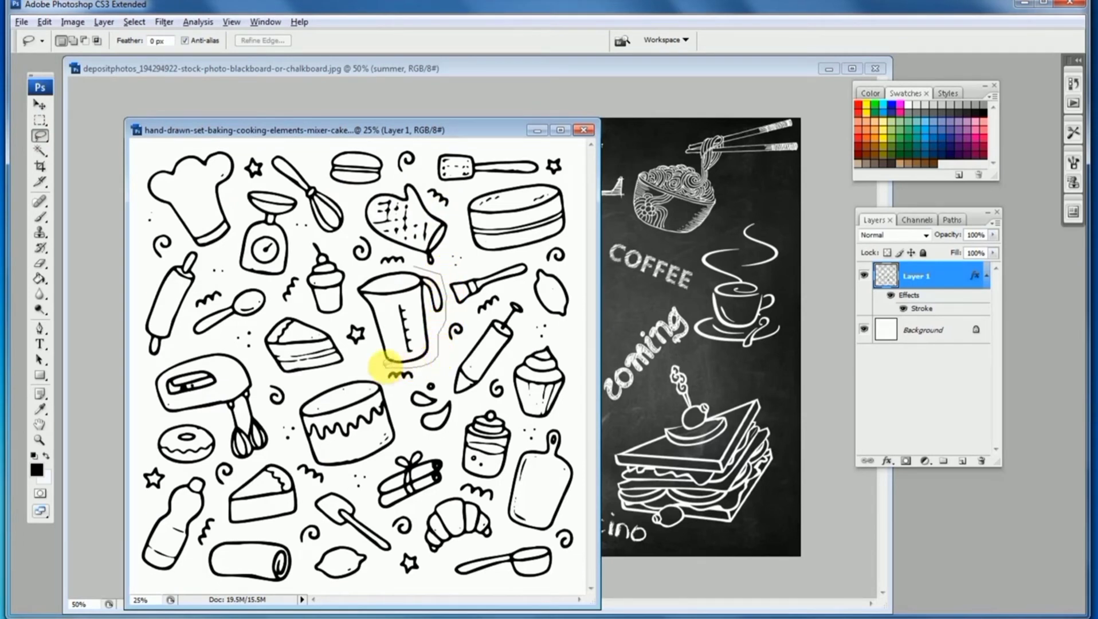
pyautogui.moveTo(373, 338)
pyautogui.mouseDown()
pyautogui.moveTo(351, 275)
pyautogui.moveTo(630, 292)
pyautogui.mouseUp()
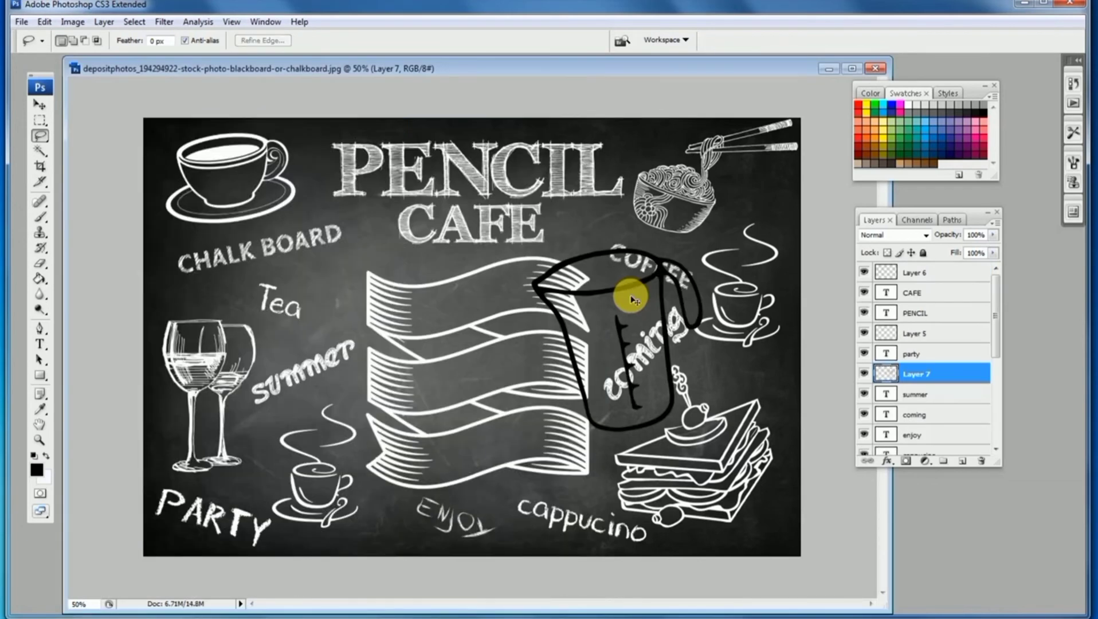
# Invert the jug drawing to white with Curves
pyautogui.hotkey('ctrl', 'm')
pyautogui.moveTo(793, 368); pyautogui.dragTo(793, 195)
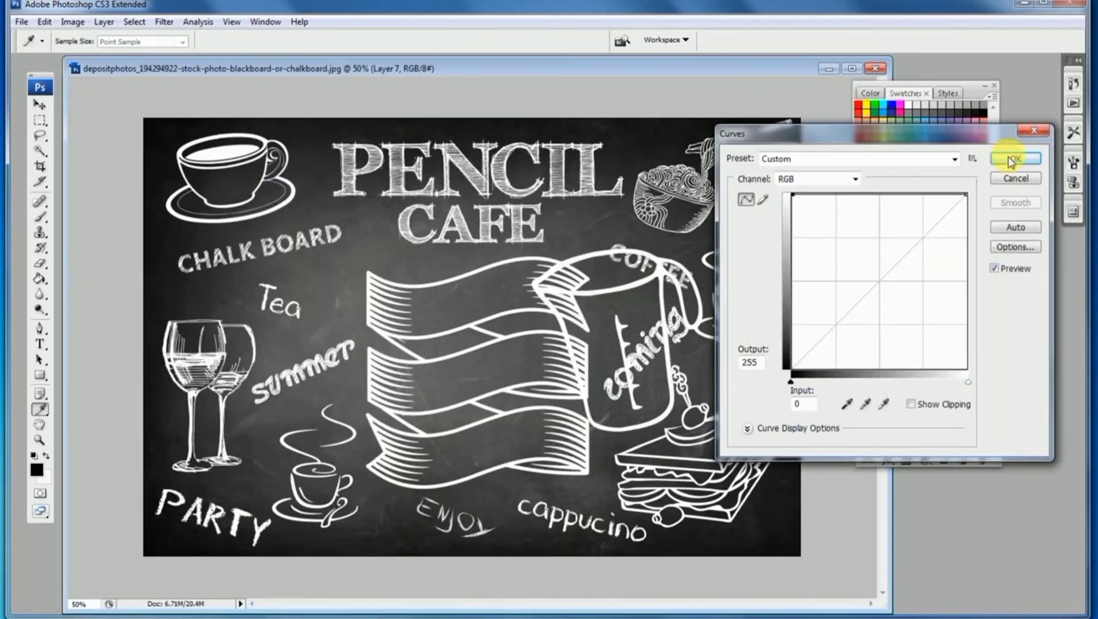
pyautogui.click(1016, 159)
# Shrink the jug and place it in the upper-right corner beside the noodle bowl
pyautogui.hotkey('ctrl', 't')
pyautogui.moveTo(704, 257); pyautogui.dragTo(615, 351)
pyautogui.press('Return')
pyautogui.press('l')
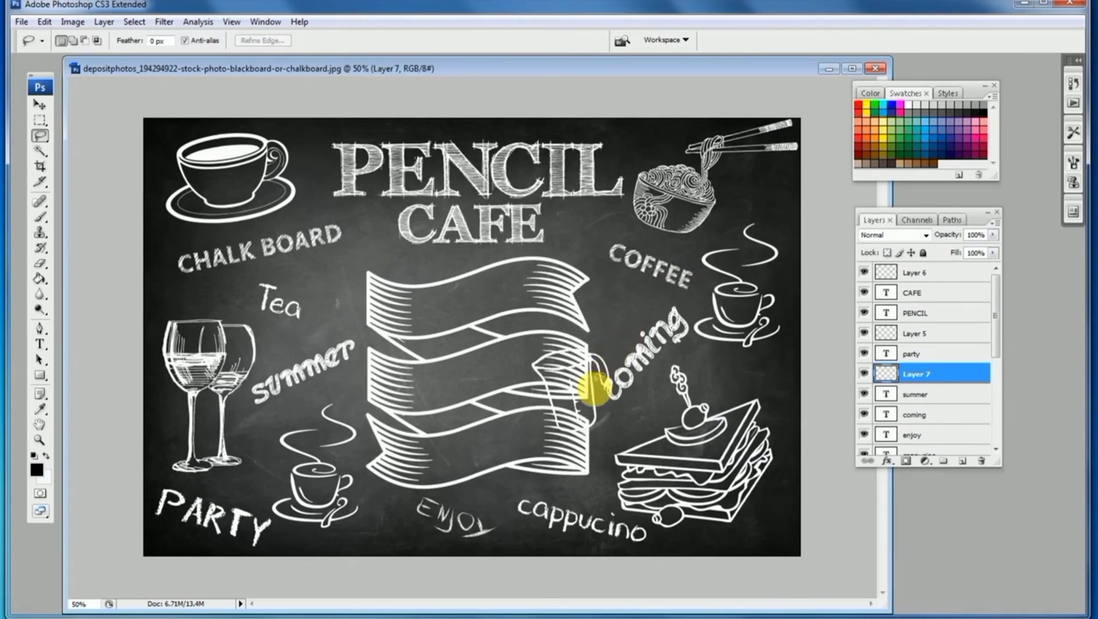
pyautogui.moveTo(588, 390); pyautogui.dragTo(767, 178)
pyautogui.hotkey('ctrl', 't')
pyautogui.press('Return')
pyautogui.press('l')
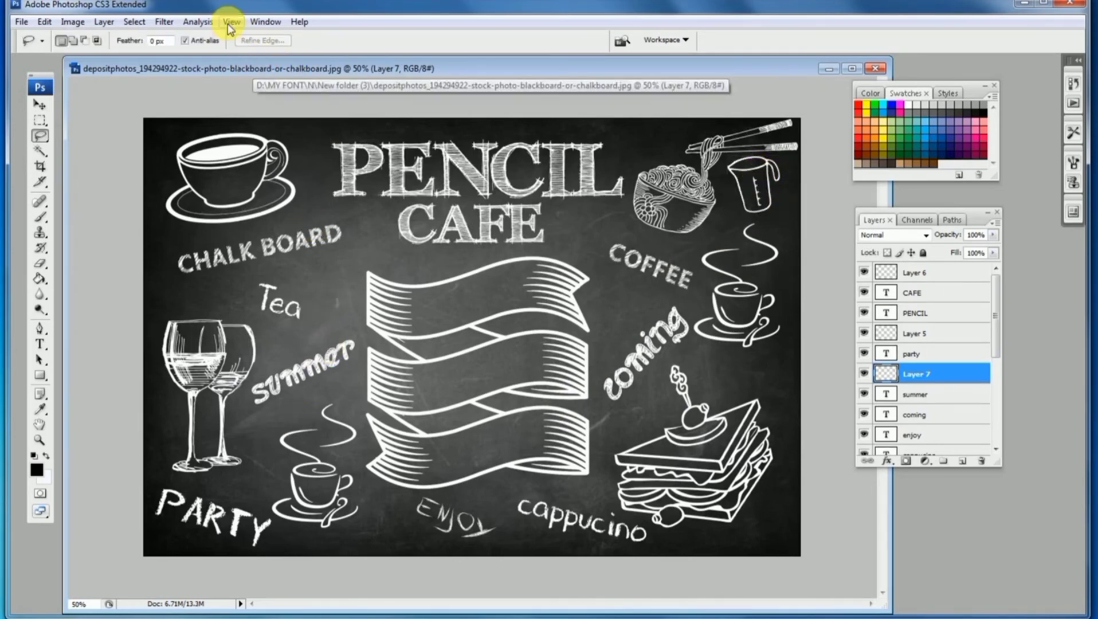
# Copy a small swirl doodle from the baking elements image into the chalkboard below the CHALK BOARD title
pyautogui.click(263, 21)
pyautogui.click(143, 555)
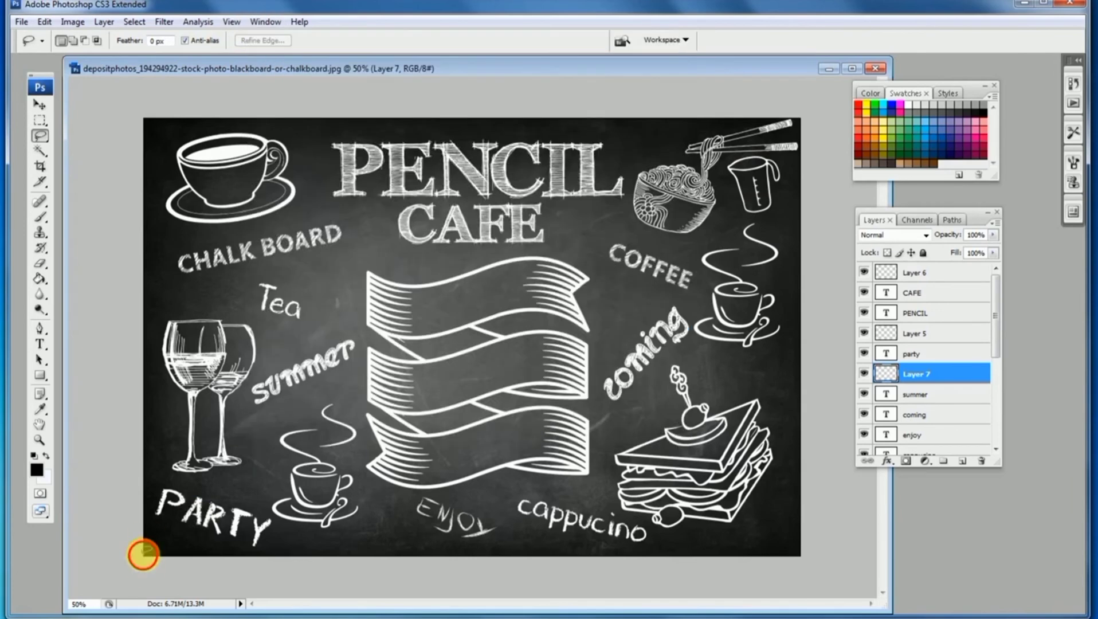
pyautogui.moveTo(259, 72)
pyautogui.mouseDown()
pyautogui.moveTo(315, 69)
pyautogui.moveTo(238, 133)
pyautogui.moveTo(264, 249)
pyautogui.moveTo(257, 141)
pyautogui.moveTo(516, 64)
pyautogui.mouseUp()
pyautogui.click(258, 131)
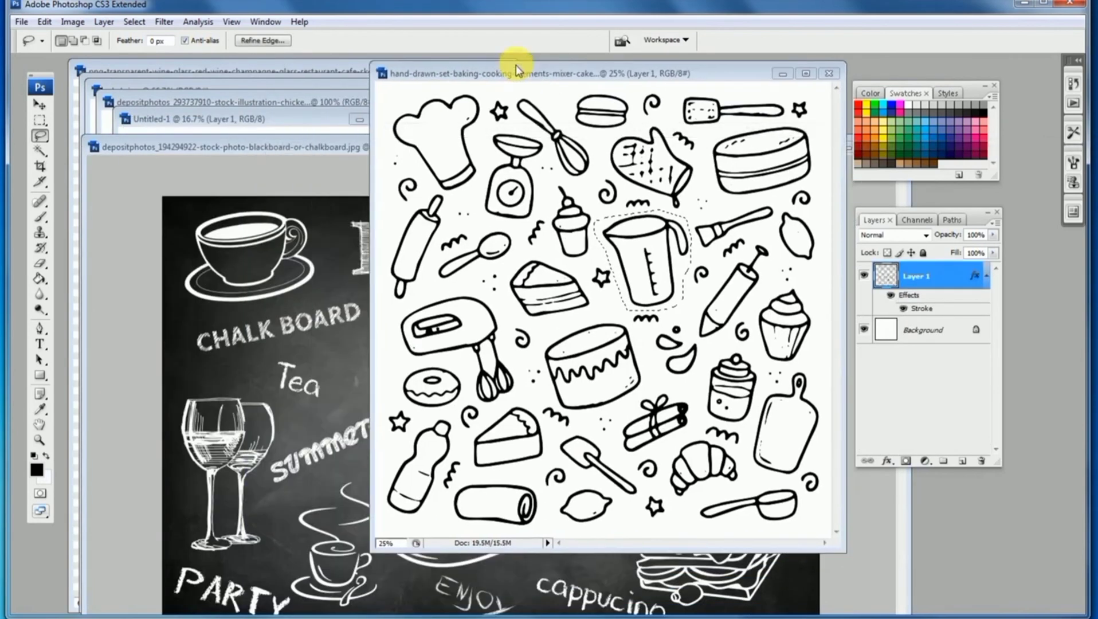
pyautogui.moveTo(332, 129); pyautogui.dragTo(317, 68)
pyautogui.click(394, 60)
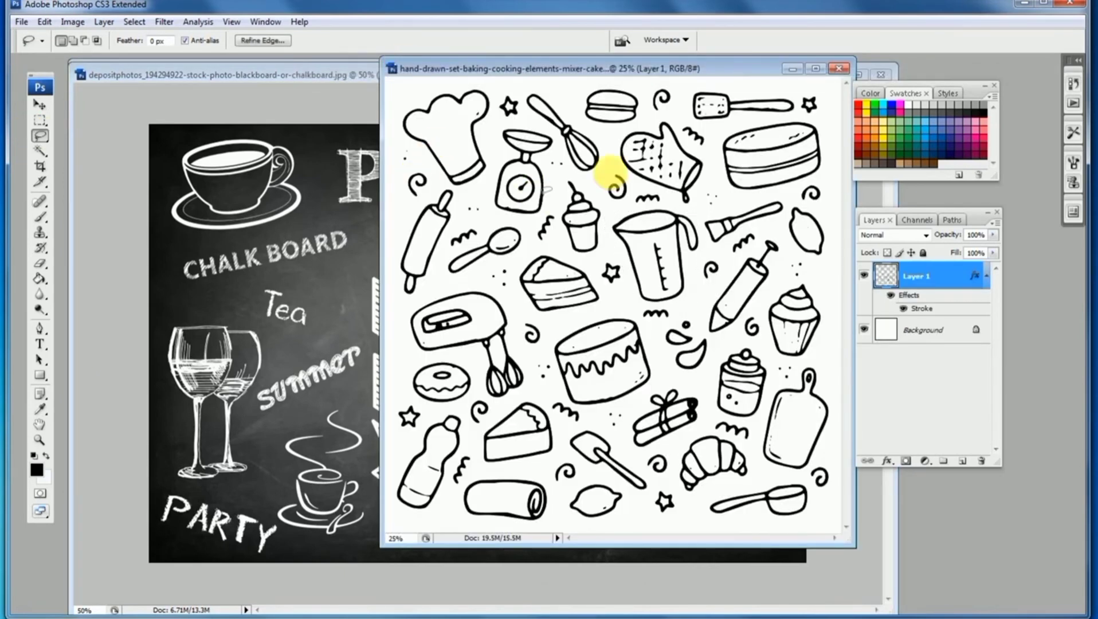
pyautogui.click(616, 166)
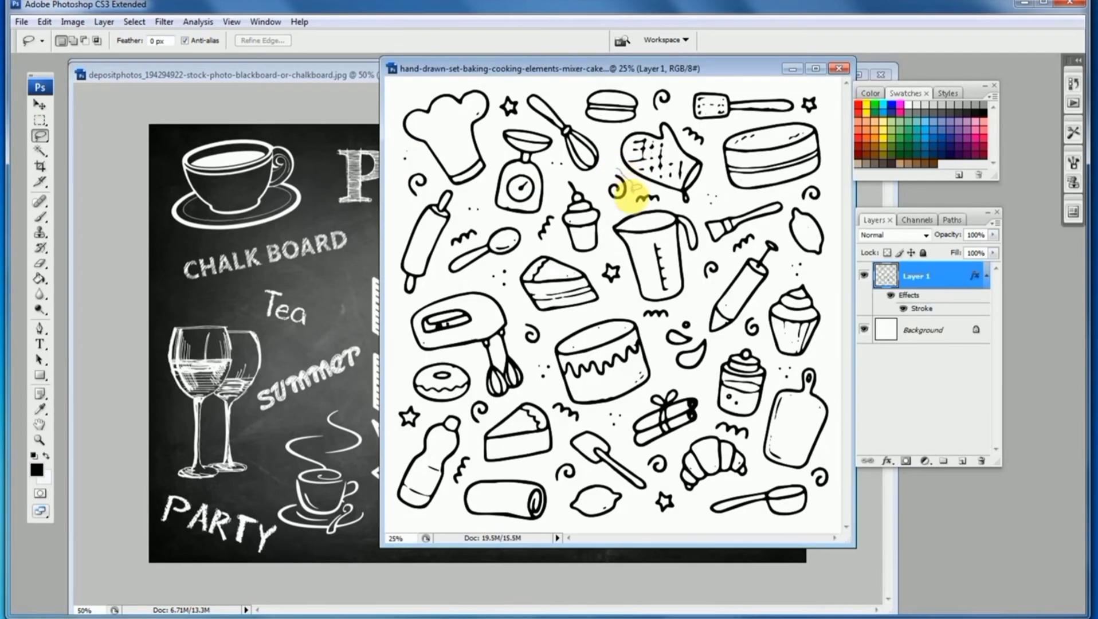
pyautogui.click(334, 279)
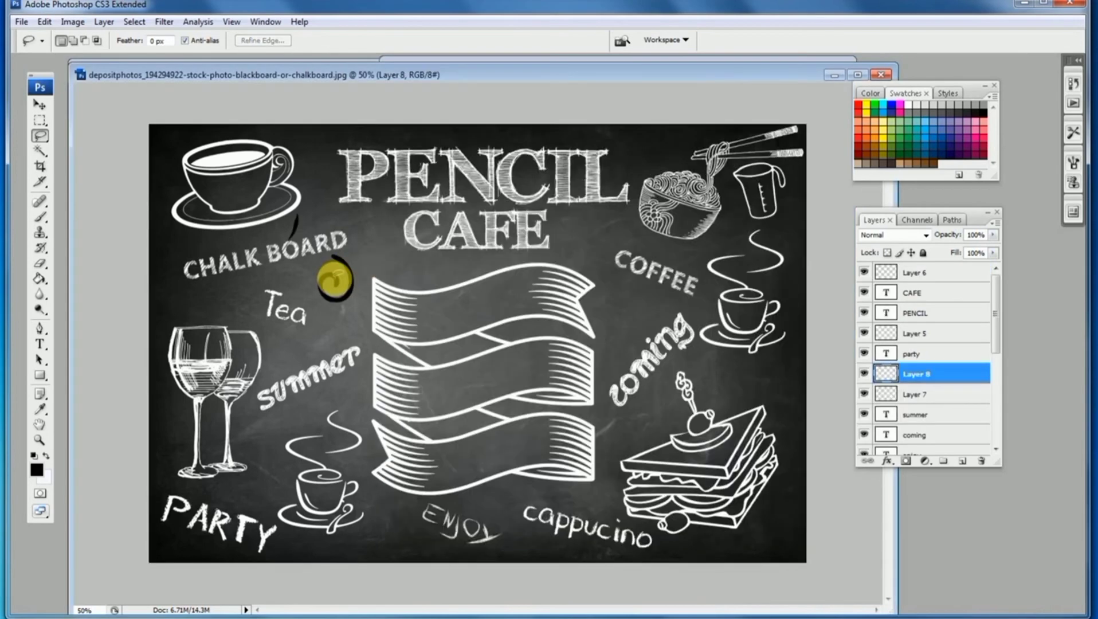
# Invert the swirl doodle to white with Curves
pyautogui.hotkey('ctrl', 'm')
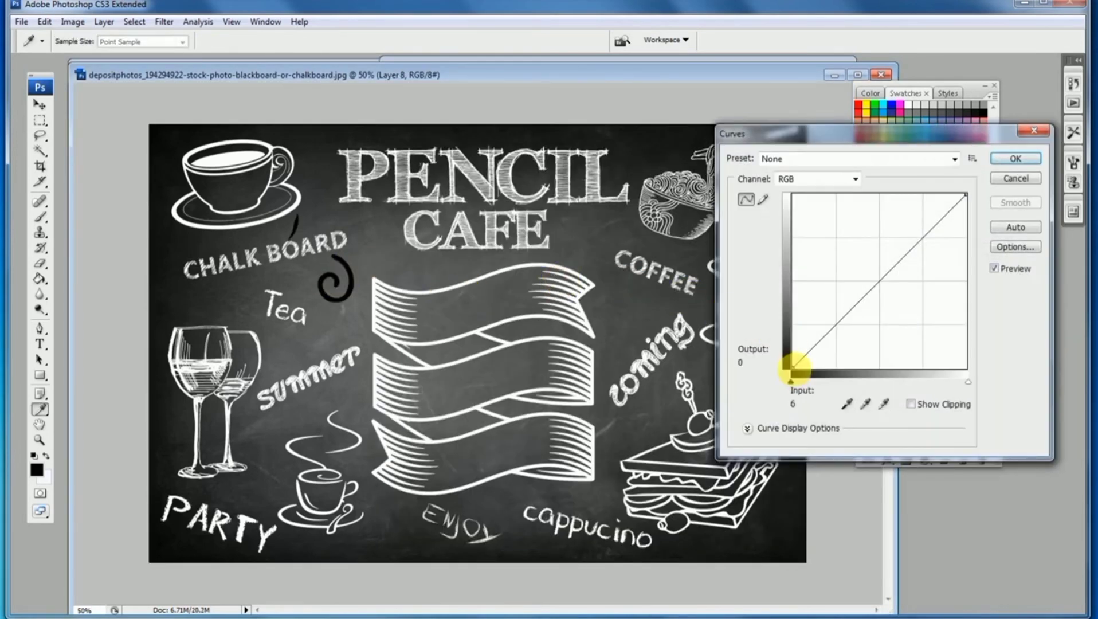
pyautogui.moveTo(794, 366); pyautogui.dragTo(783, 167)
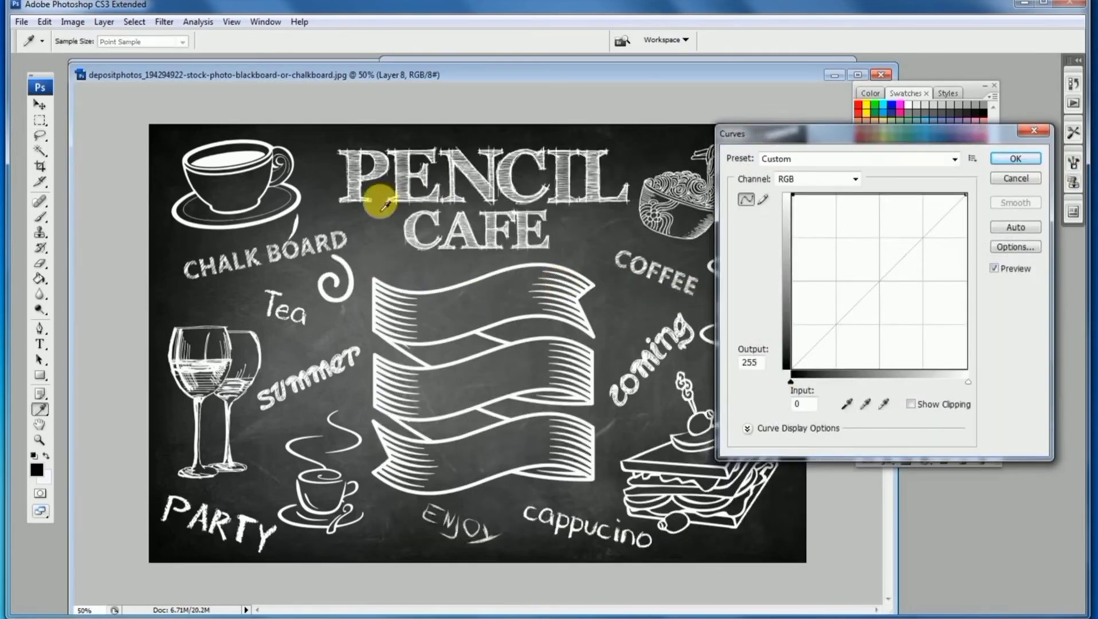
pyautogui.click(1009, 163)
# Delete the stray mark beside the swirl and shrink the swirl to sit next to Tea
pyautogui.moveTo(297, 198)
pyautogui.mouseDown()
pyautogui.moveTo(315, 226)
pyautogui.moveTo(287, 257)
pyautogui.moveTo(242, 191)
pyautogui.moveTo(363, 310)
pyautogui.moveTo(373, 221)
pyautogui.moveTo(338, 260)
pyautogui.mouseUp()
pyautogui.press('Delete')
pyautogui.hotkey('ctrl', 't')
pyautogui.moveTo(370, 216); pyautogui.dragTo(399, 248)
pyautogui.press('Return')
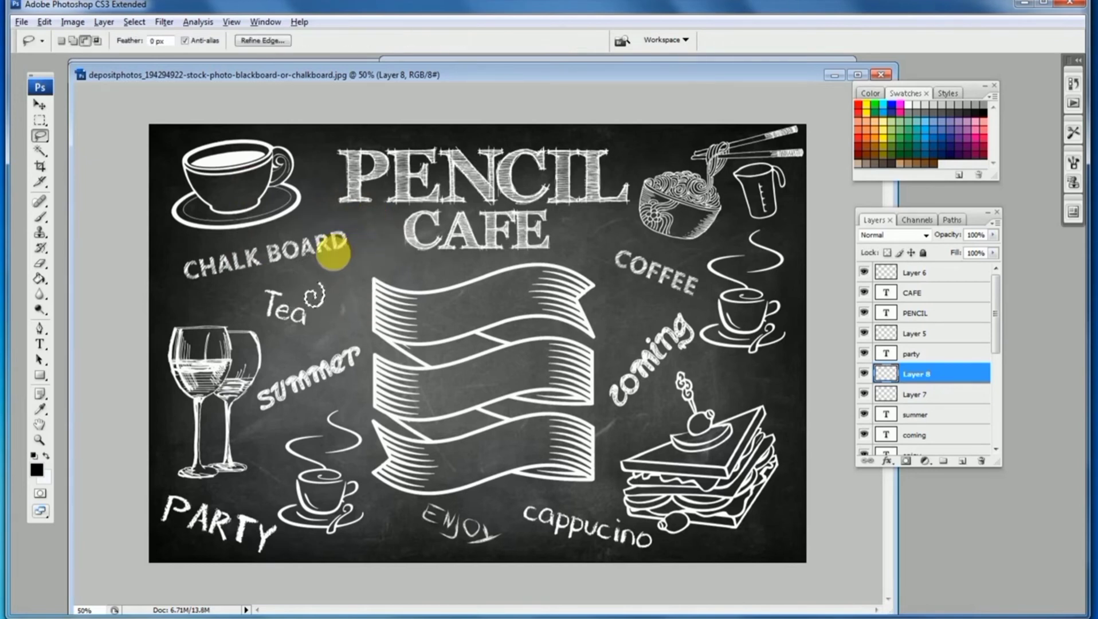
# Duplicate the swirl to several spots around the chalkboard and deselect
pyautogui.moveTo(467, 402); pyautogui.dragTo(499, 499)
pyautogui.moveTo(500, 498); pyautogui.dragTo(737, 382)
pyautogui.moveTo(737, 381); pyautogui.dragTo(380, 526)
pyautogui.hotkey('ctrl', 'd')
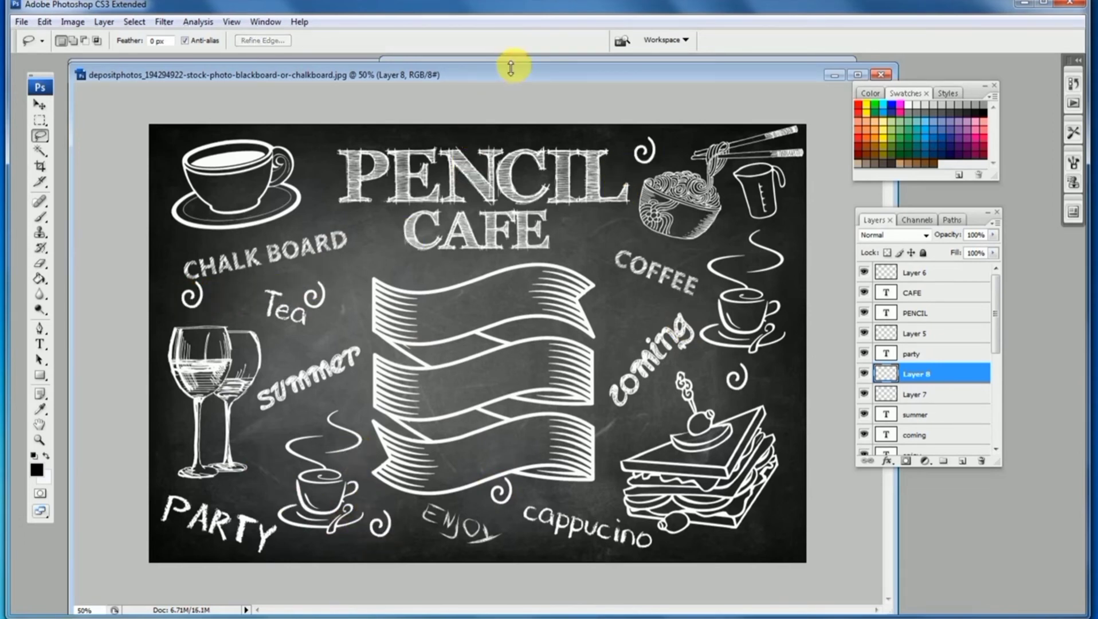
# Drag a star doodle from the baking elements image into the chalkboard and invert it to white with Curves
pyautogui.click(511, 68)
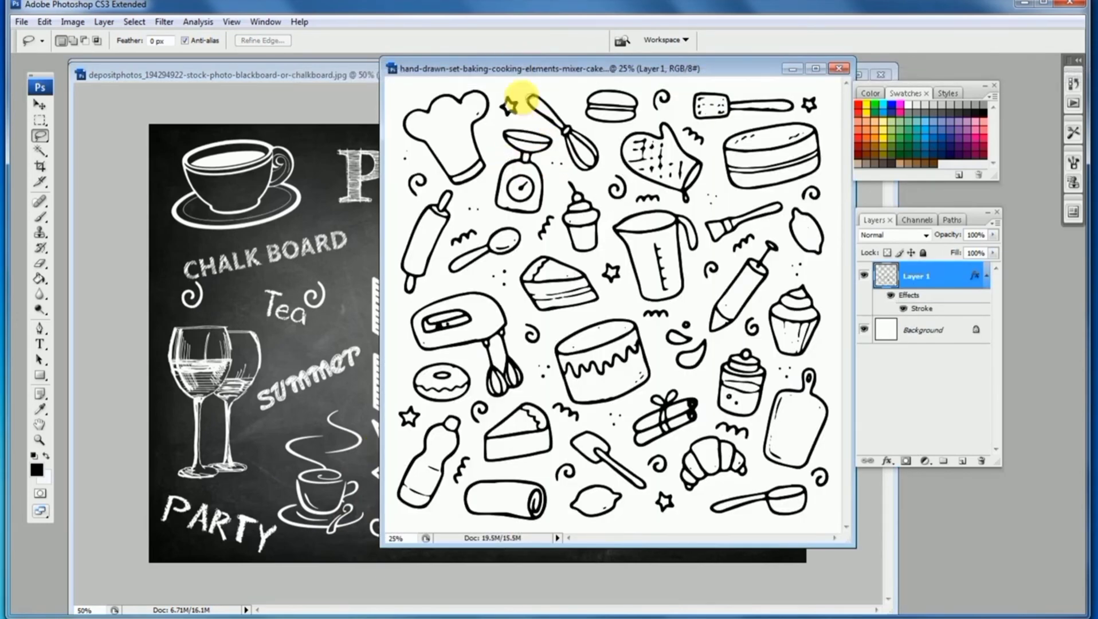
pyautogui.moveTo(505, 121)
pyautogui.mouseDown()
pyautogui.moveTo(500, 87)
pyautogui.moveTo(417, 241)
pyautogui.mouseUp()
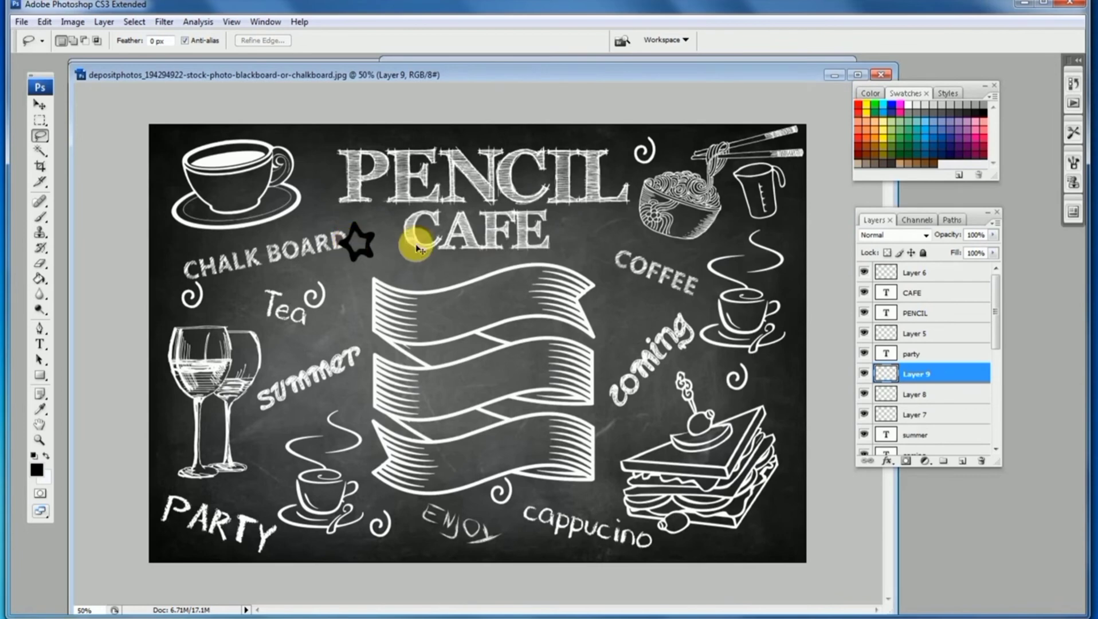
pyautogui.hotkey('ctrl', 'm')
pyautogui.moveTo(793, 367); pyautogui.dragTo(769, 123)
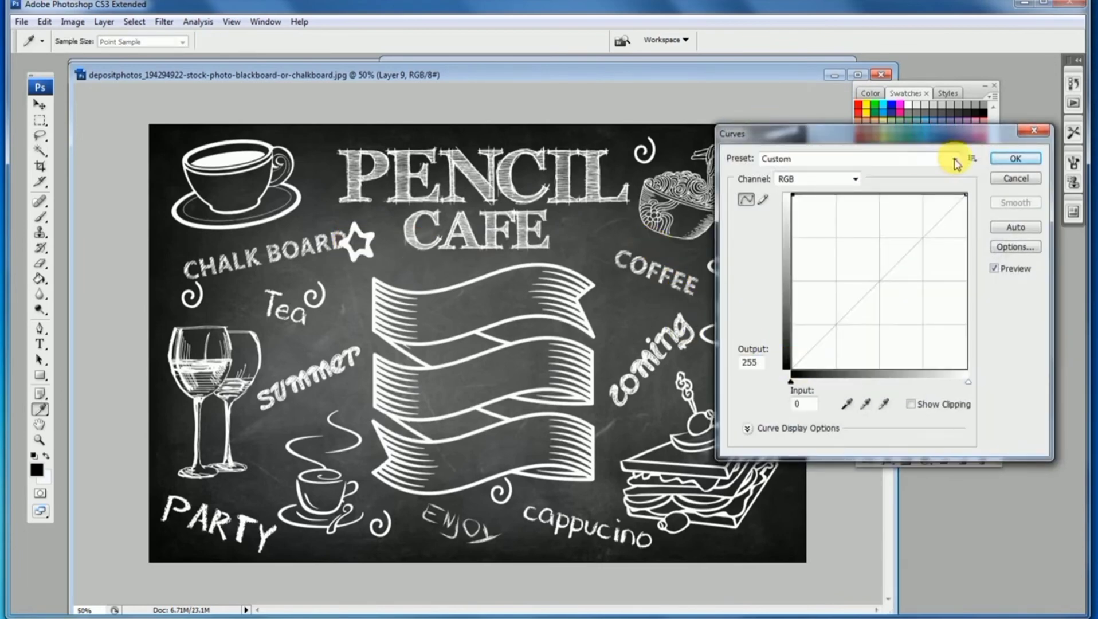
pyautogui.click(1014, 159)
# Shrink the star and place it beside the CHALK BOARD title
pyautogui.hotkey('ctrl', 't')
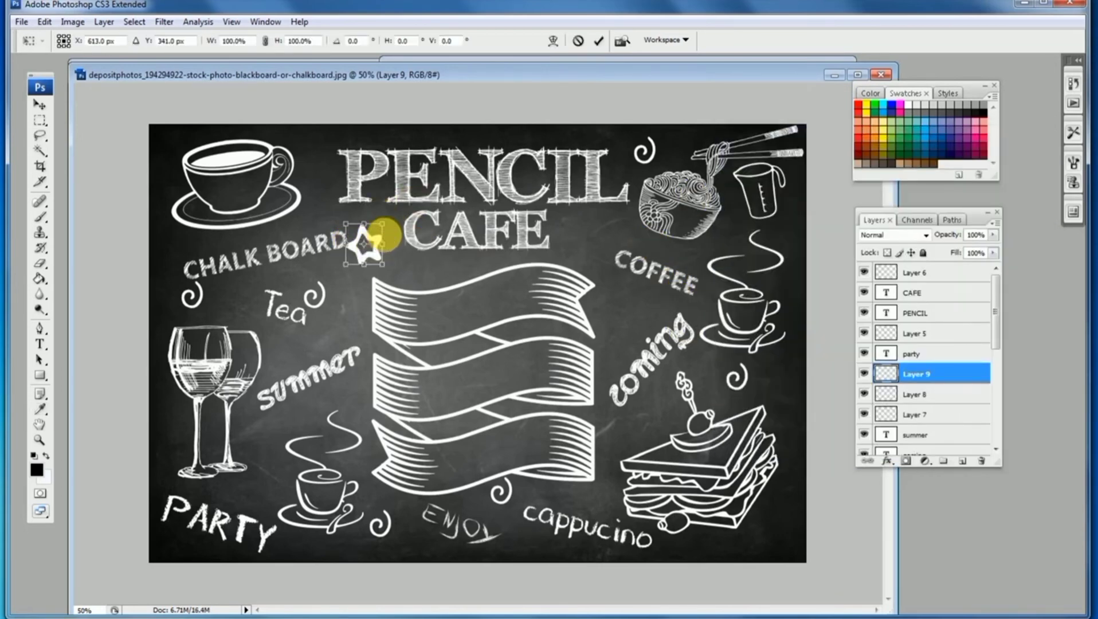
pyautogui.moveTo(383, 225); pyautogui.dragTo(372, 242)
pyautogui.press('Return')
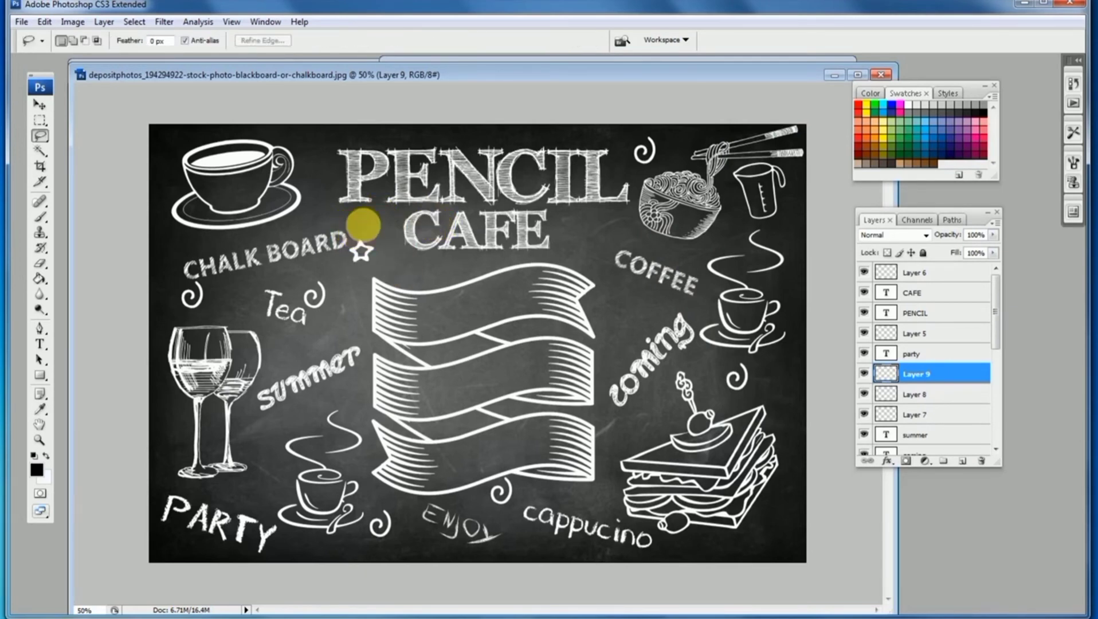
# Duplicate the star to several places around the board's edges and drawings
pyautogui.moveTo(364, 225)
pyautogui.mouseDown()
pyautogui.moveTo(342, 277)
pyautogui.moveTo(377, 266)
pyautogui.moveTo(371, 229)
pyautogui.mouseUp()
pyautogui.moveTo(366, 260)
pyautogui.mouseDown()
pyautogui.moveTo(588, 246)
pyautogui.moveTo(622, 331)
pyautogui.moveTo(605, 417)
pyautogui.moveTo(608, 508)
pyautogui.moveTo(782, 534)
pyautogui.moveTo(774, 540)
pyautogui.mouseUp()
pyautogui.moveTo(774, 540); pyautogui.dragTo(778, 371)
pyautogui.moveTo(777, 371); pyautogui.dragTo(263, 495)
pyautogui.moveTo(262, 496); pyautogui.dragTo(169, 243)
pyautogui.click(390, 287)
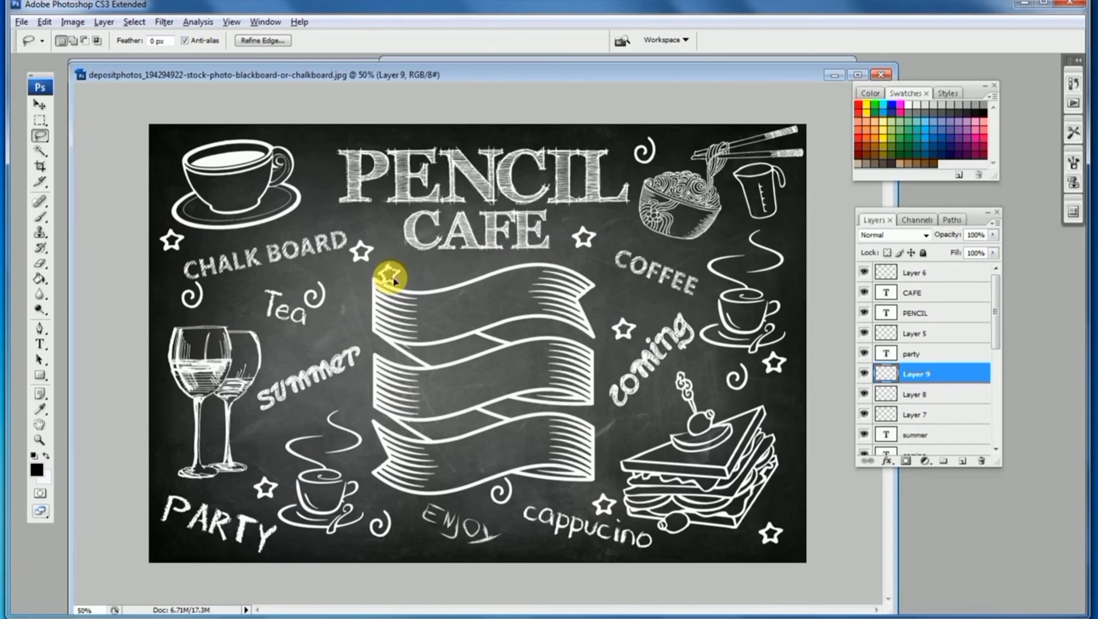
# Shrink one star copy into a tiny star near the top of the banner
pyautogui.moveTo(394, 281); pyautogui.dragTo(403, 273)
pyautogui.hotkey('ctrl', 't')
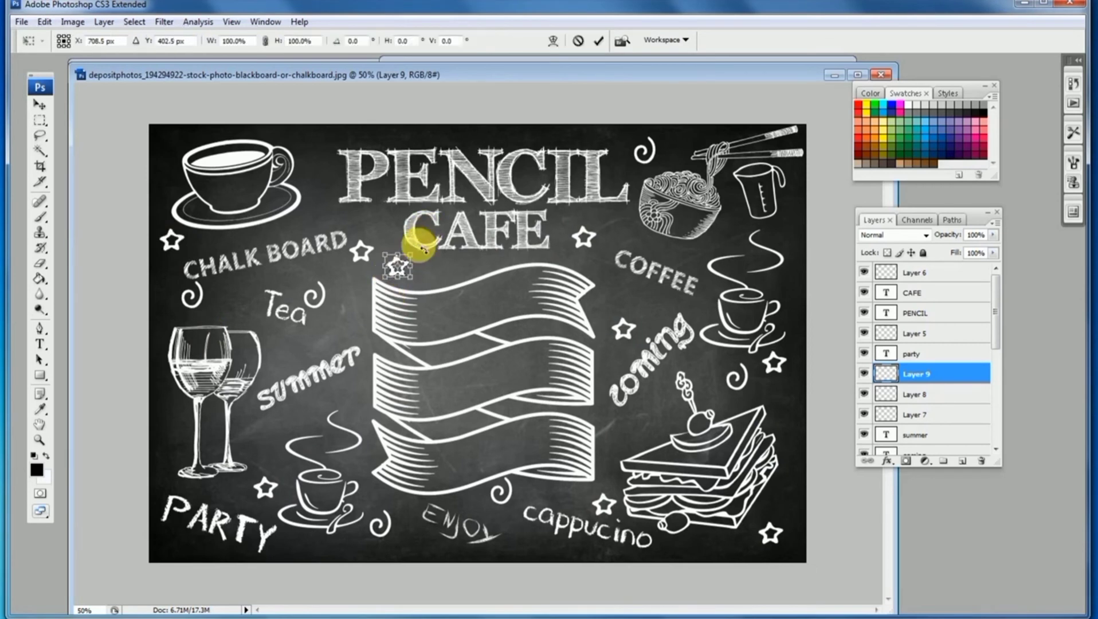
pyautogui.press('Return')
pyautogui.press('l')
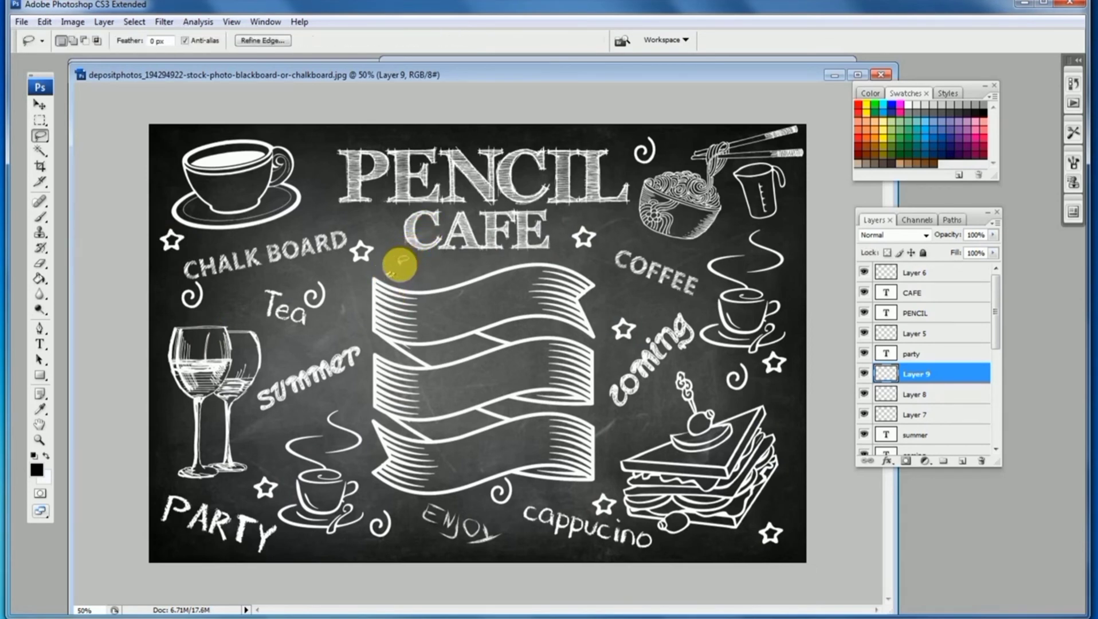
pyautogui.hotkey('ctrl', 't')
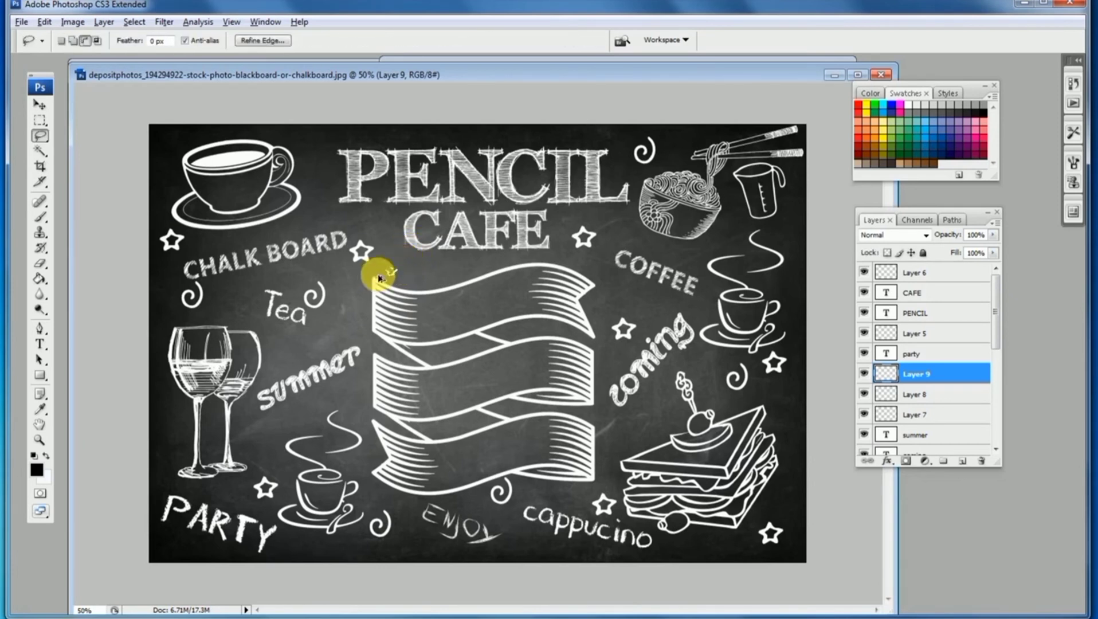
# Scatter copies of the tiny star around the titles, noodle bowl and sandwich
pyautogui.click(523, 539)
pyautogui.click(653, 302)
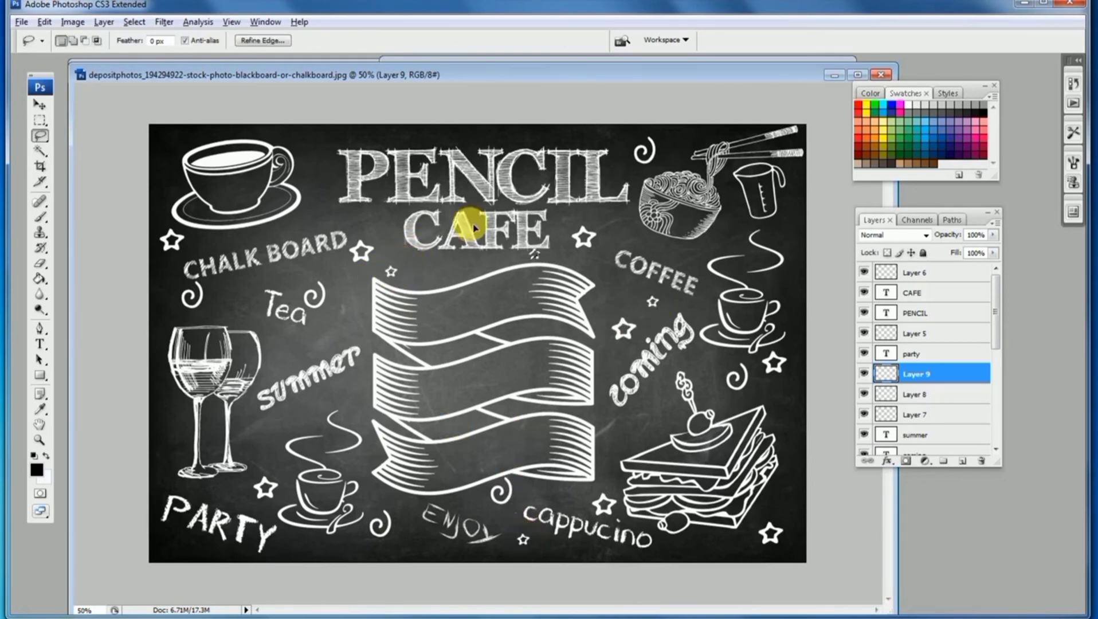
pyautogui.click(313, 159)
pyautogui.click(171, 141)
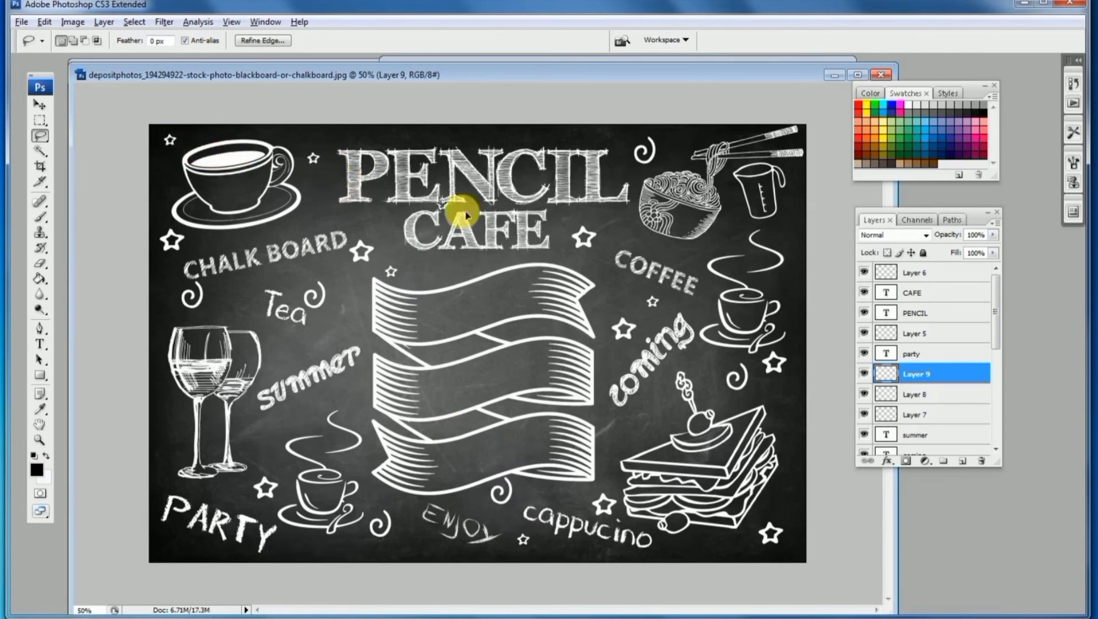
pyautogui.click(384, 226)
pyautogui.click(618, 227)
pyautogui.click(637, 245)
pyautogui.click(725, 229)
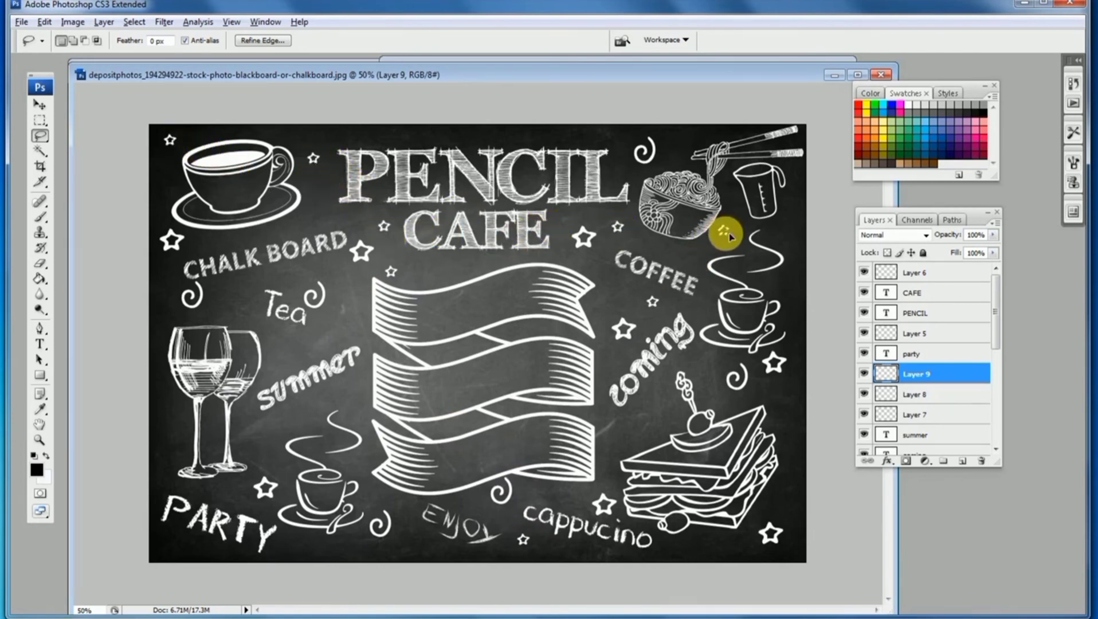
pyautogui.click(793, 216)
pyautogui.click(618, 431)
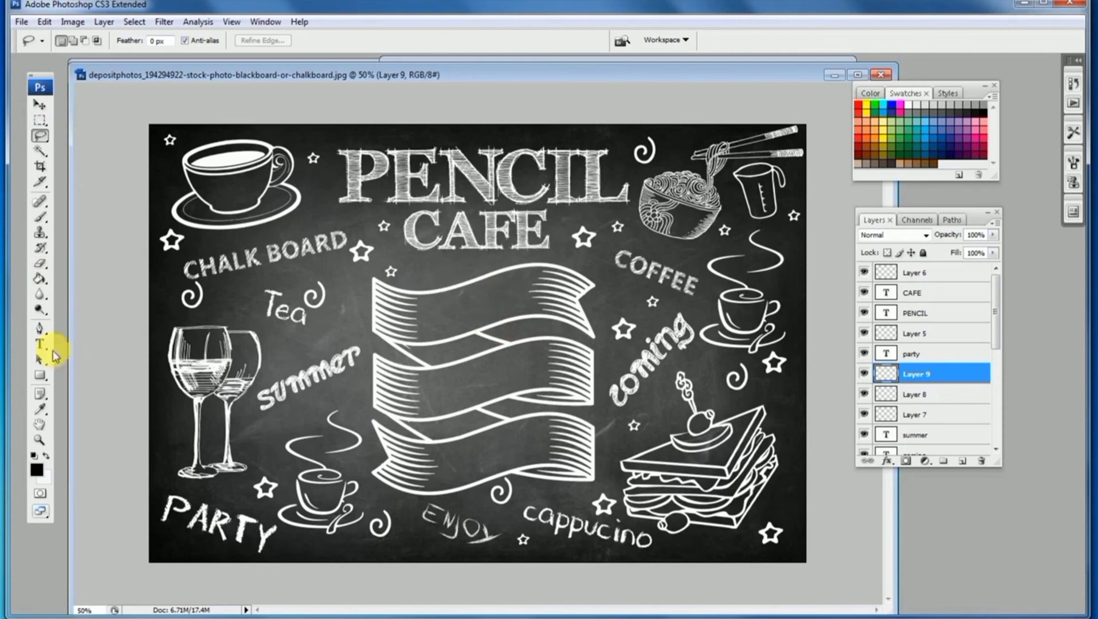
# Add the text BACK on the top band of the ribbon banner
pyautogui.click(40, 344)
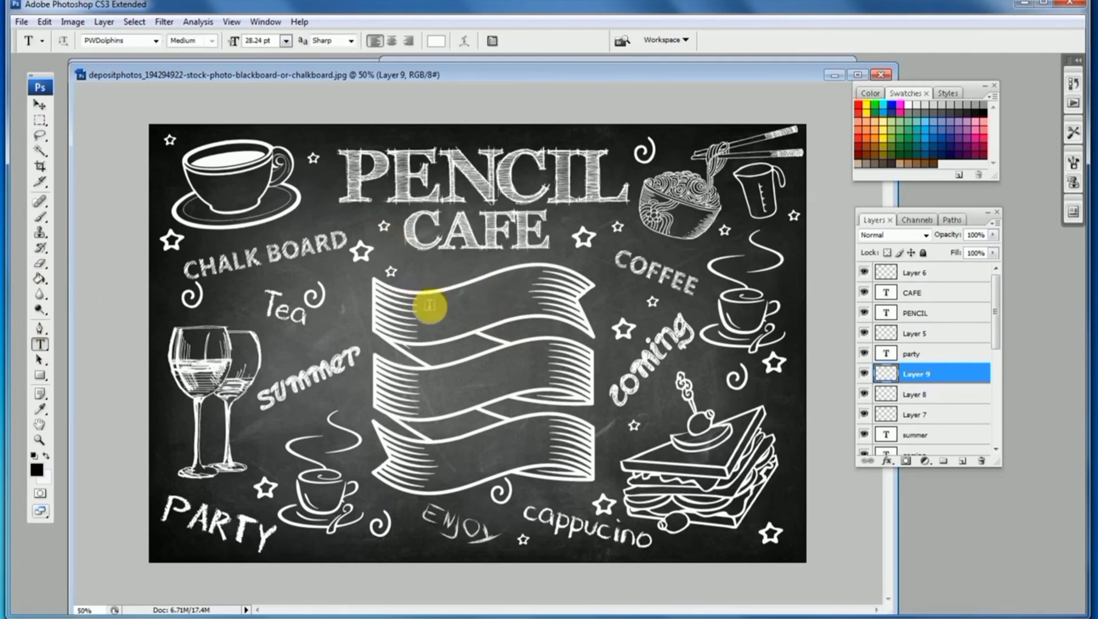
pyautogui.click(452, 618)
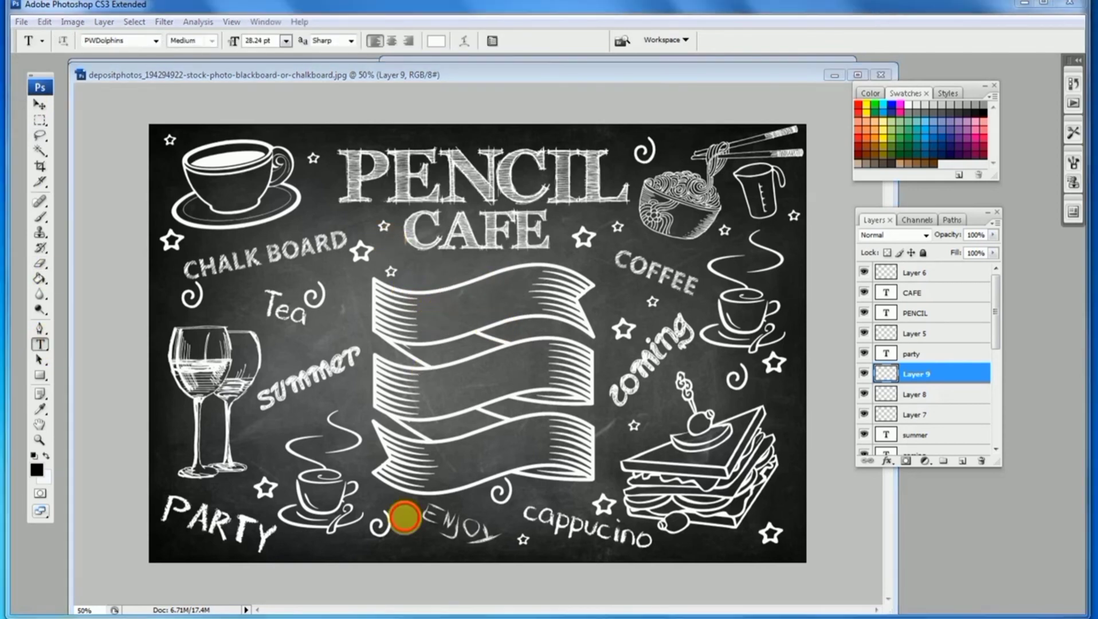
pyautogui.click(437, 308)
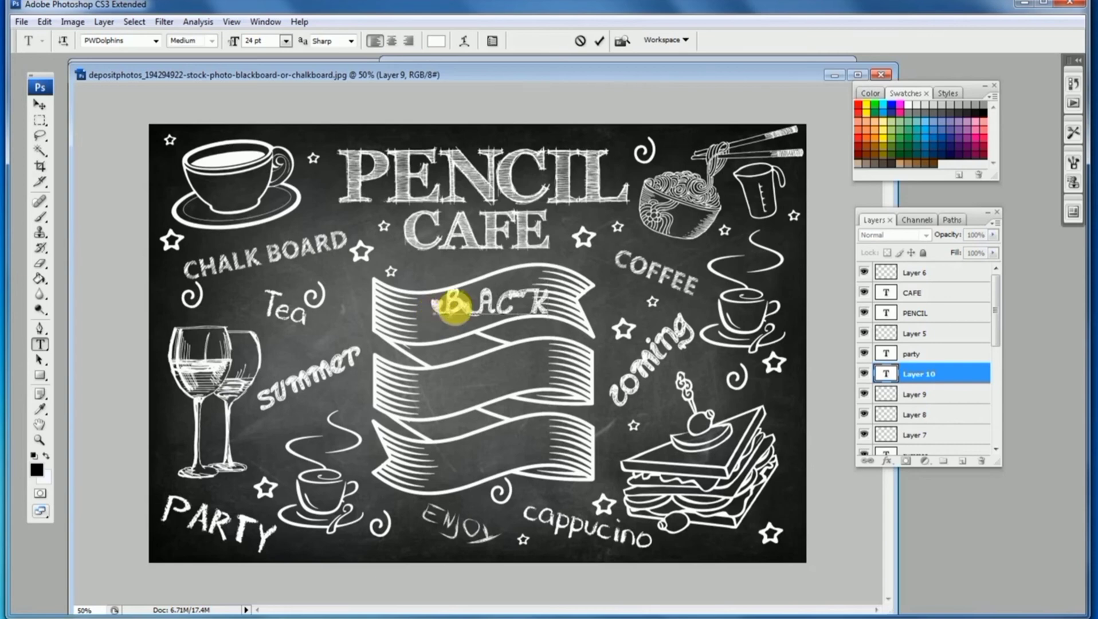
# Change the BACK text's font to FFF Tusj
pyautogui.doubleClick(453, 307)
pyautogui.click(155, 42)
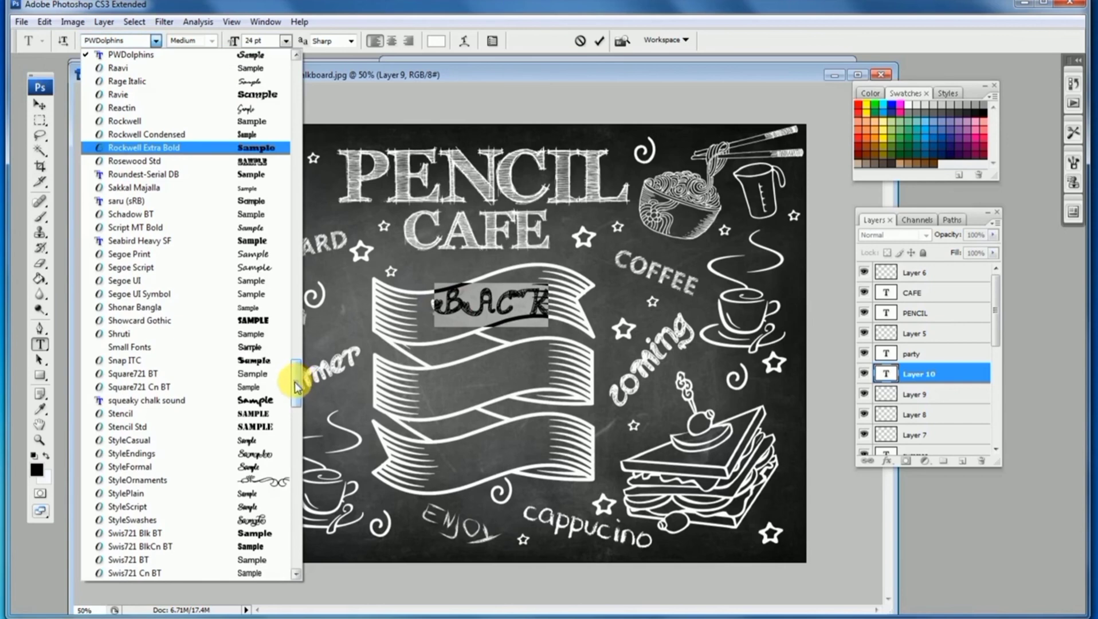
pyautogui.moveTo(294, 382); pyautogui.dragTo(289, 167)
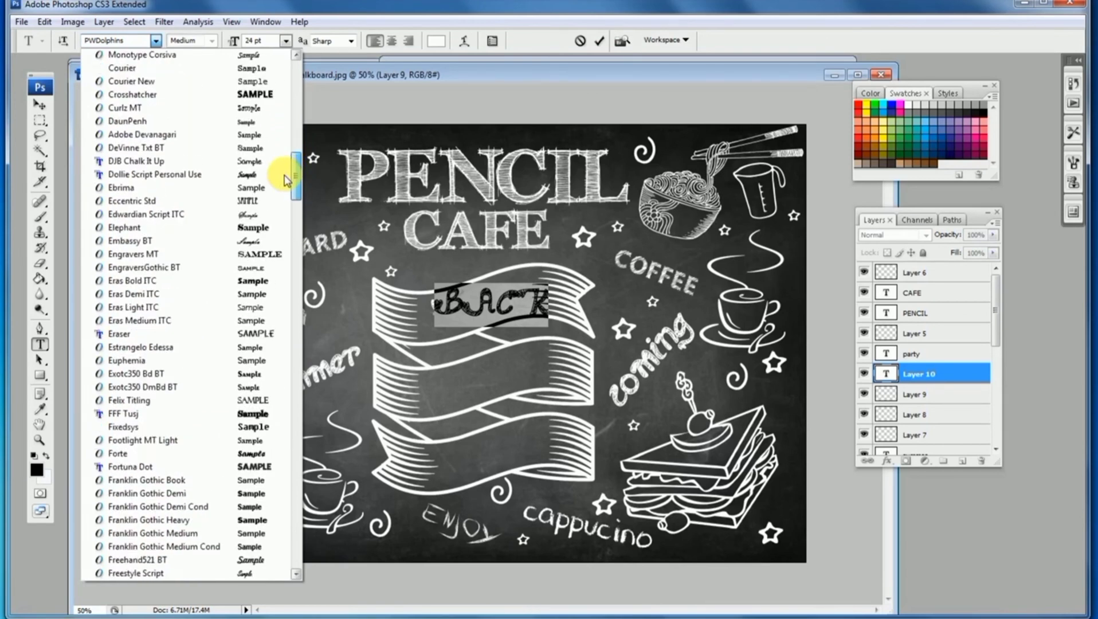
pyautogui.click(123, 413)
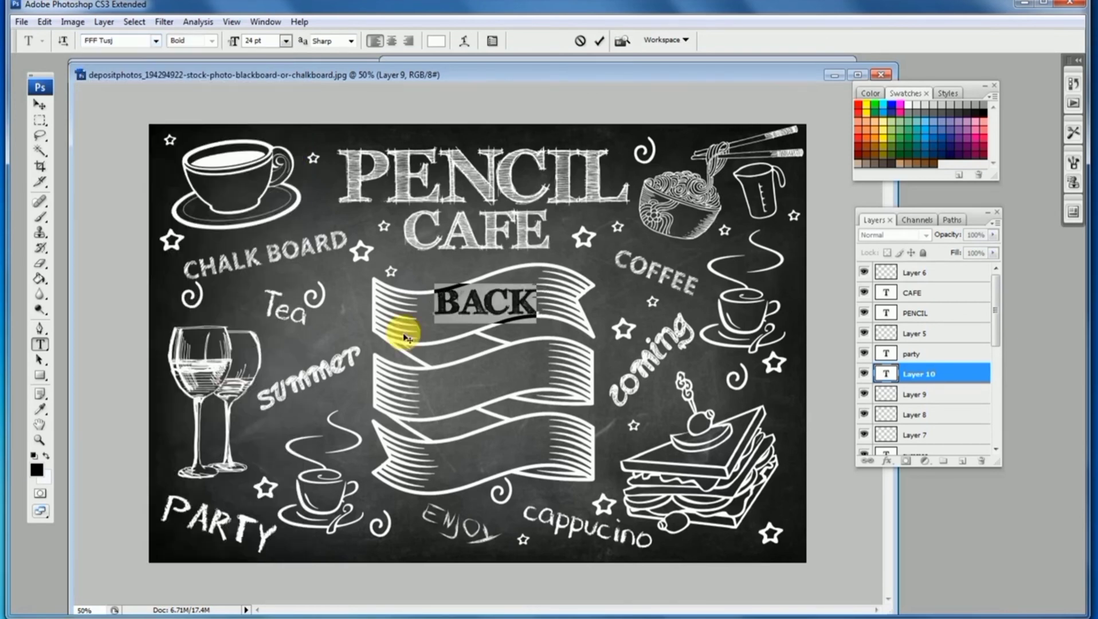
# Move BACK onto the top band and rotate it about -8.4° to follow the ribbon
pyautogui.click(40, 105)
pyautogui.moveTo(466, 302); pyautogui.dragTo(456, 306)
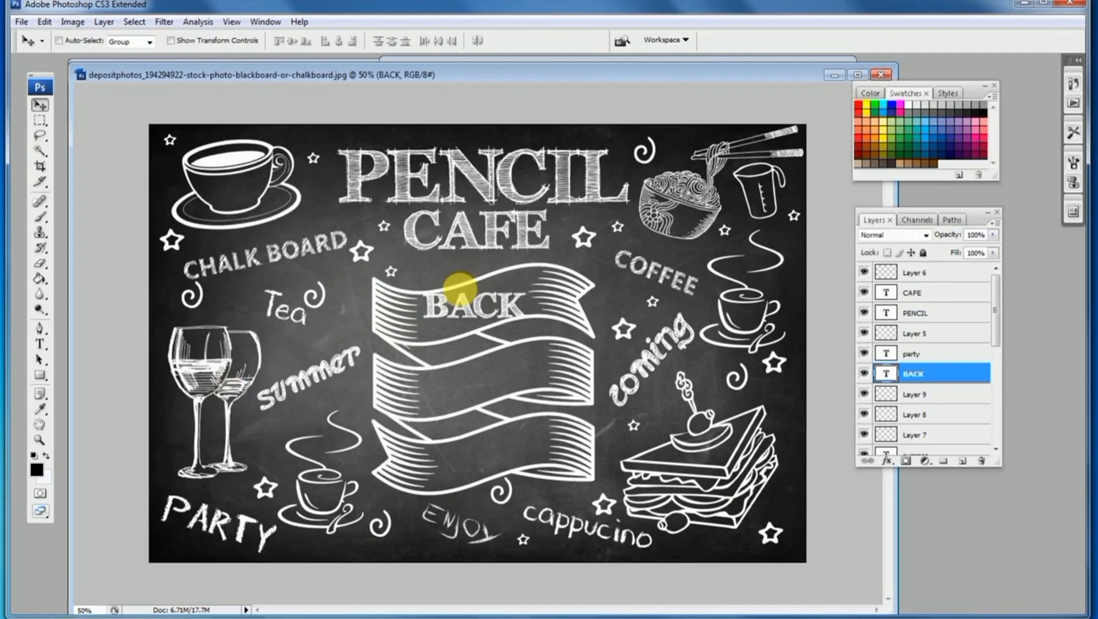
pyautogui.hotkey('ctrl', 't')
pyautogui.moveTo(618, 326); pyautogui.dragTo(620, 329)
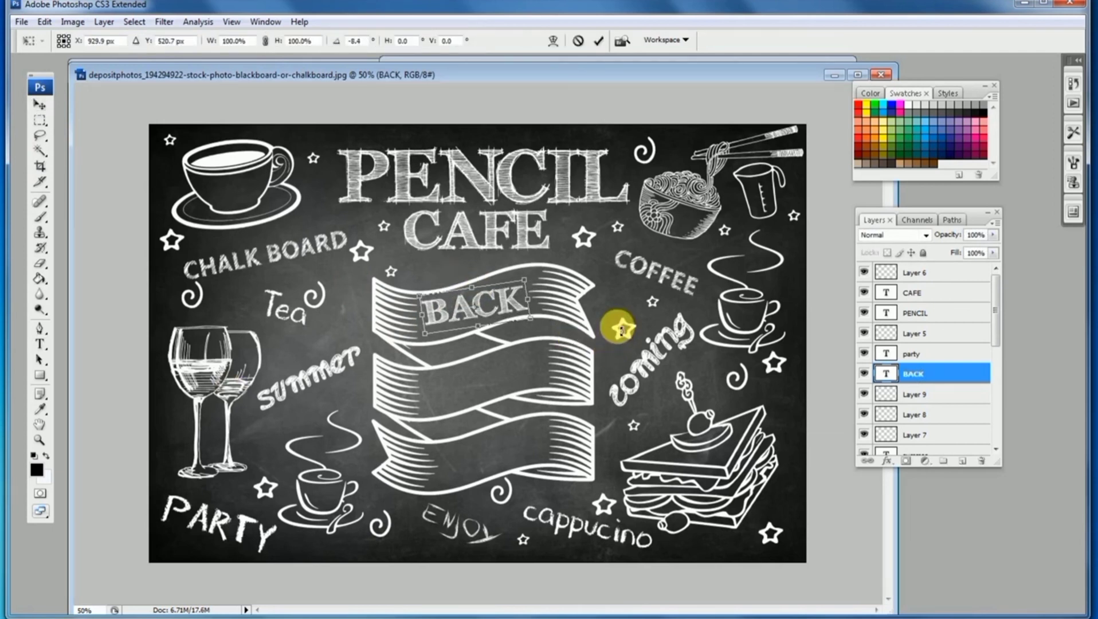
pyautogui.press('Return')
# Duplicate the BACK text onto the middle band and change it to TO
pyautogui.moveTo(465, 313); pyautogui.dragTo(474, 390)
pyautogui.click(39, 344)
pyautogui.doubleClick(466, 383)
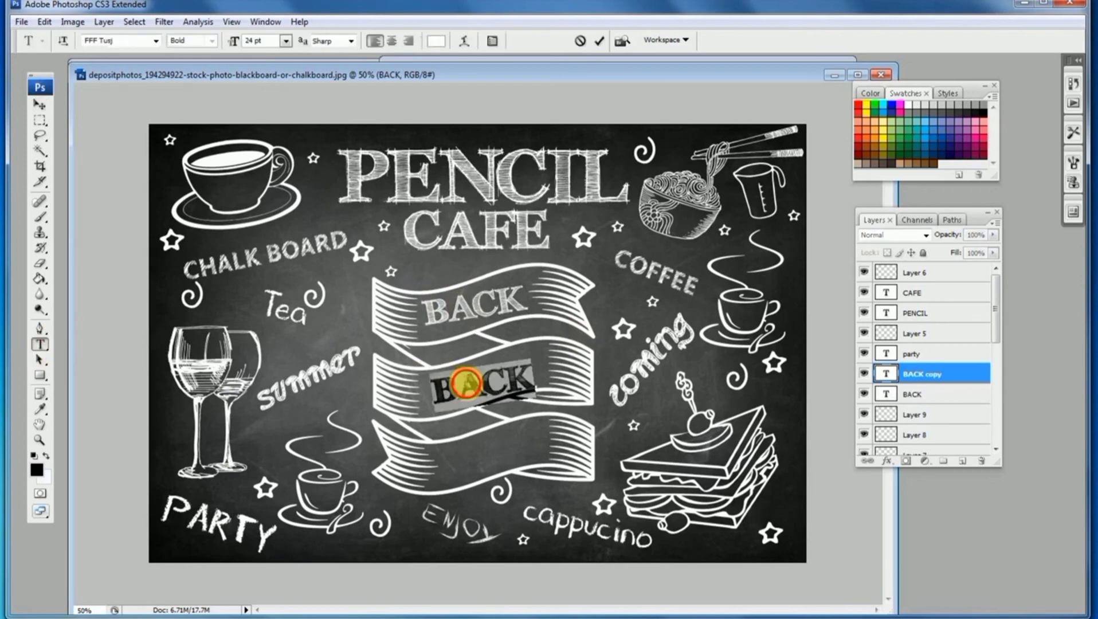
pyautogui.write('TO')
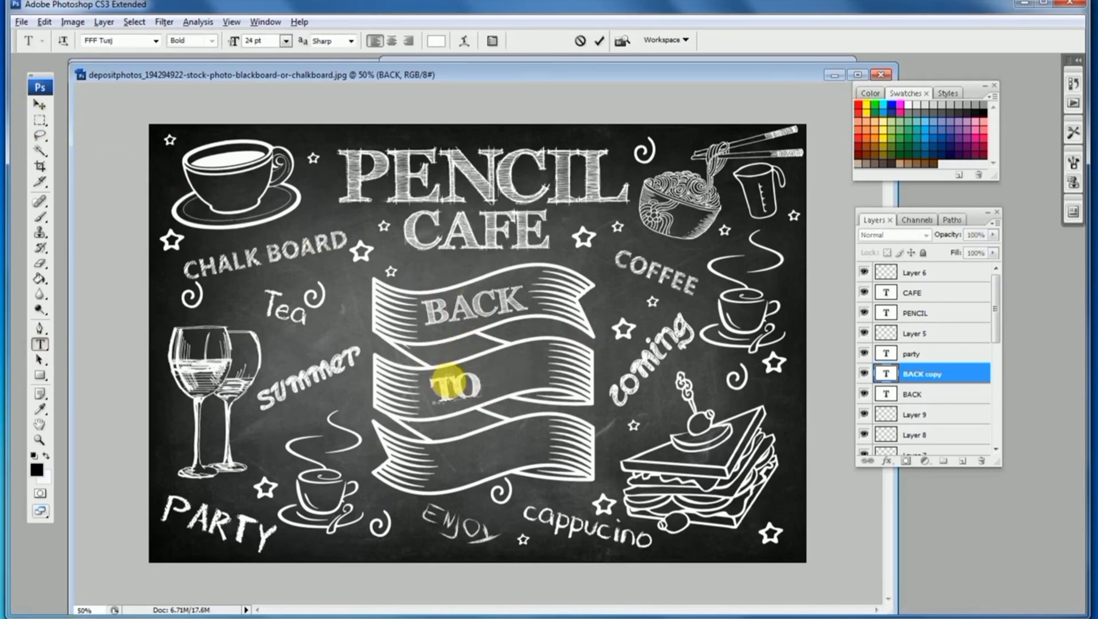
# Duplicate TO onto the bottom band and change it to EATING
pyautogui.click(40, 104)
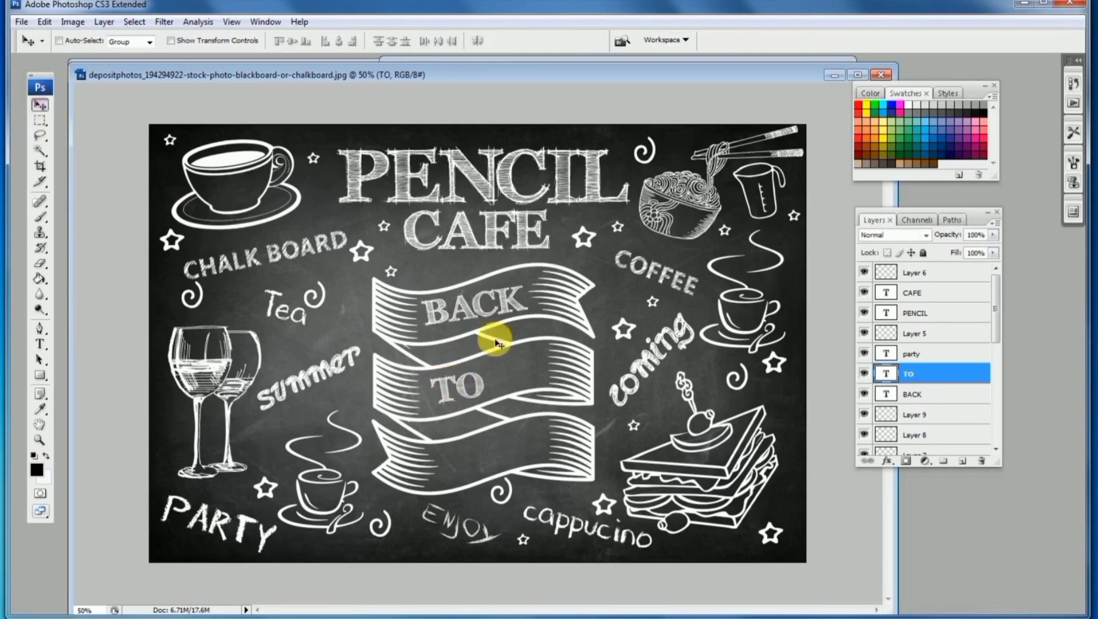
pyautogui.moveTo(479, 380); pyautogui.dragTo(479, 458)
pyautogui.click(40, 344)
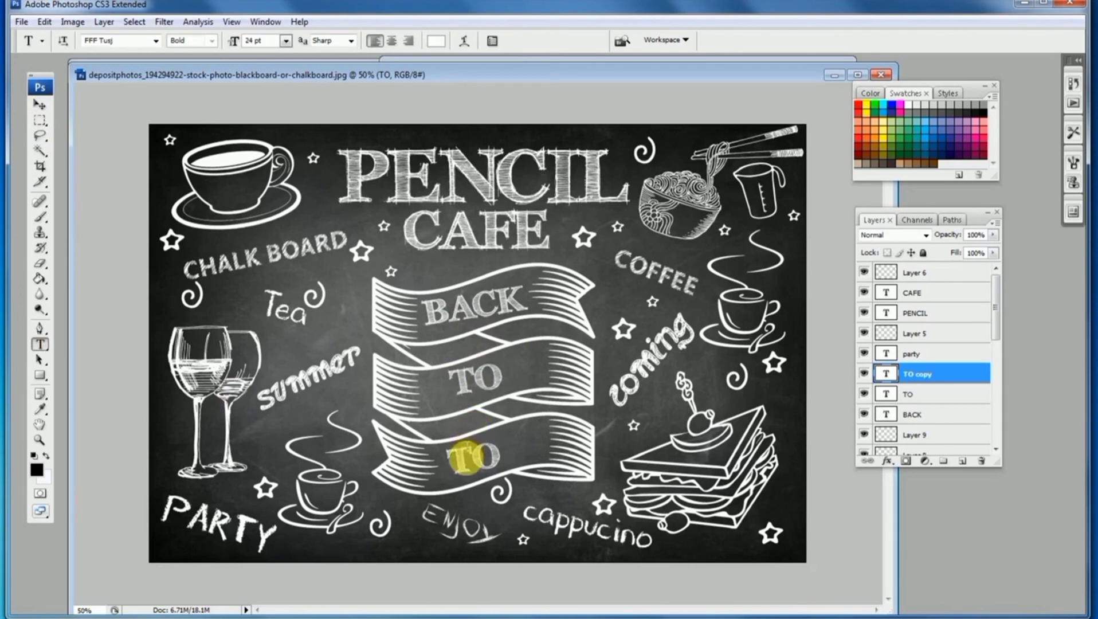
pyautogui.doubleClick(467, 459)
pyautogui.write('EATING')
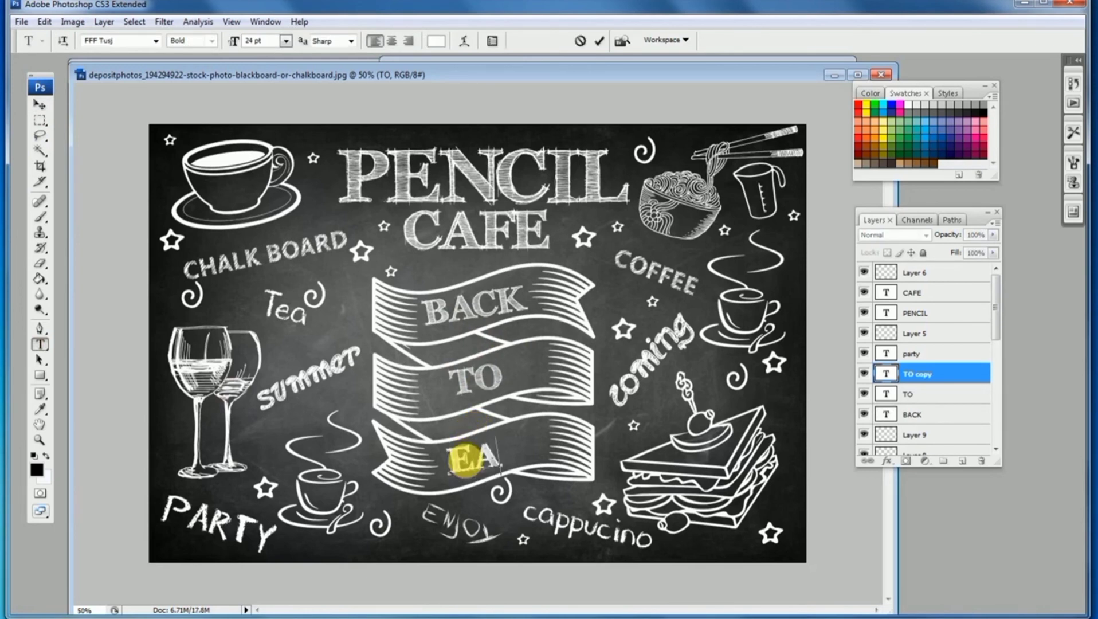
# Scale down the EATING text to fit within the bottom band
pyautogui.click(39, 105)
pyautogui.hotkey('ctrl', 't')
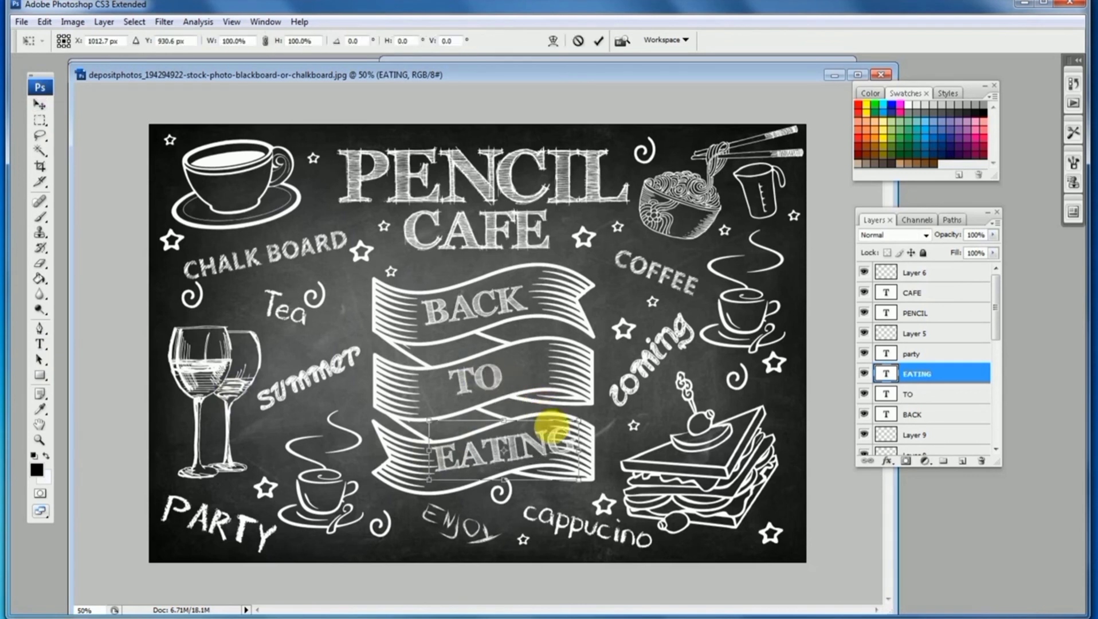
pyautogui.moveTo(574, 423); pyautogui.dragTo(530, 455)
pyautogui.press('Return')
# Darken the blackboard background layer with a Curves adjustment
pyautogui.keyDown('alt'); pyautogui.click(555, 357); pyautogui.keyUp('alt')
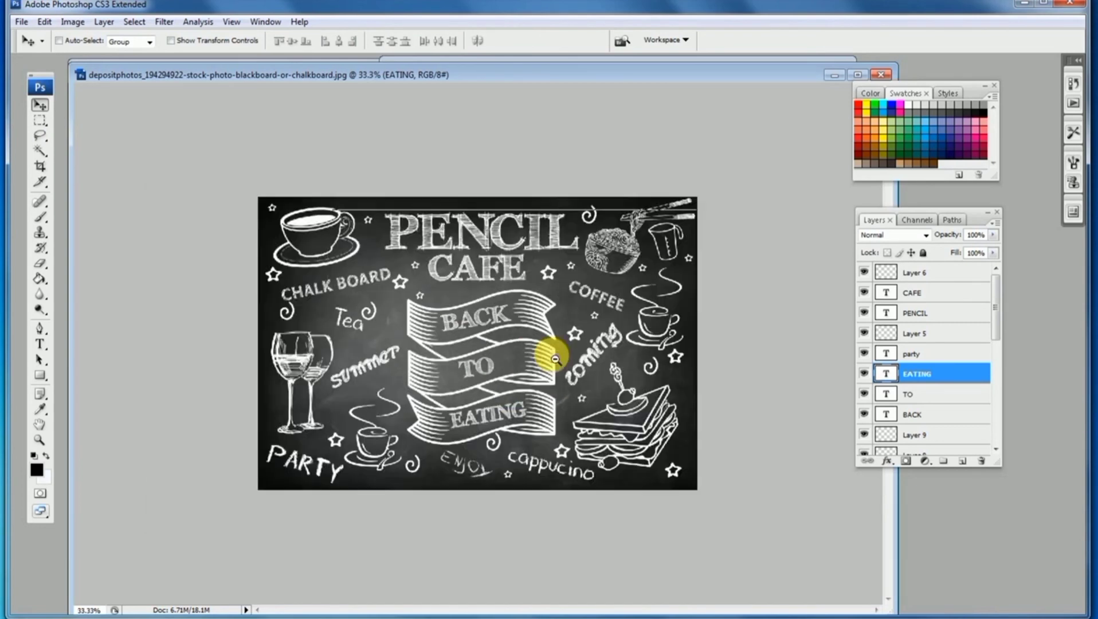
pyautogui.keyDown('alt'); pyautogui.click(553, 349); pyautogui.keyUp('alt')
pyautogui.keyDown('ctrl'); pyautogui.click(549, 341); pyautogui.keyUp('ctrl')
pyautogui.keyDown('ctrl'); pyautogui.click(549, 339); pyautogui.keyUp('ctrl')
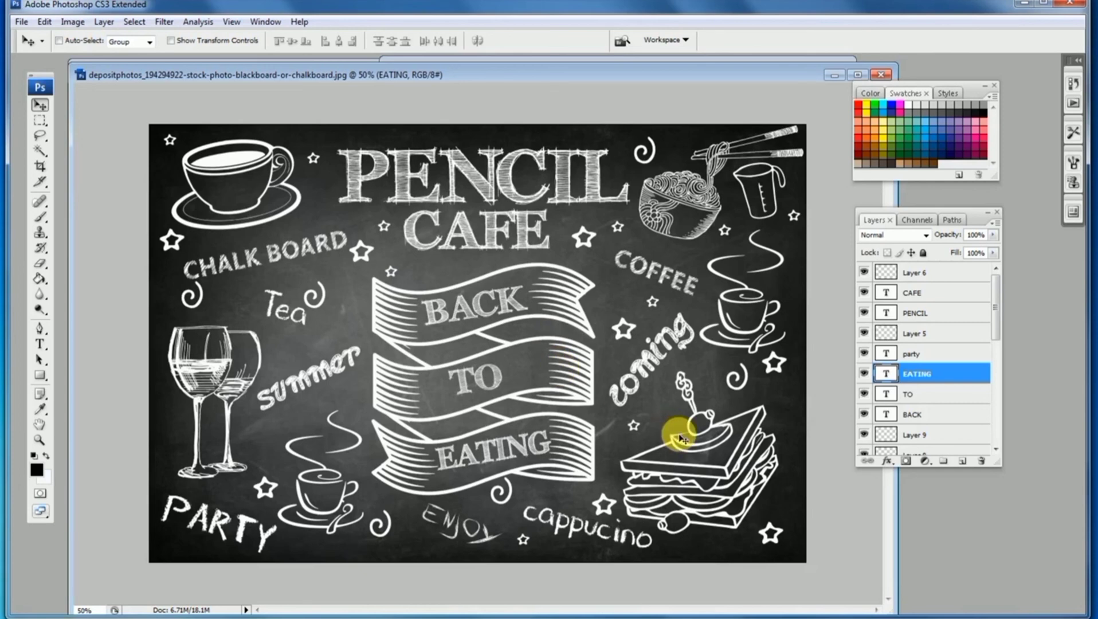
pyautogui.moveTo(996, 319); pyautogui.dragTo(953, 446)
pyautogui.click(953, 446)
pyautogui.hotkey('ctrl', 'm')
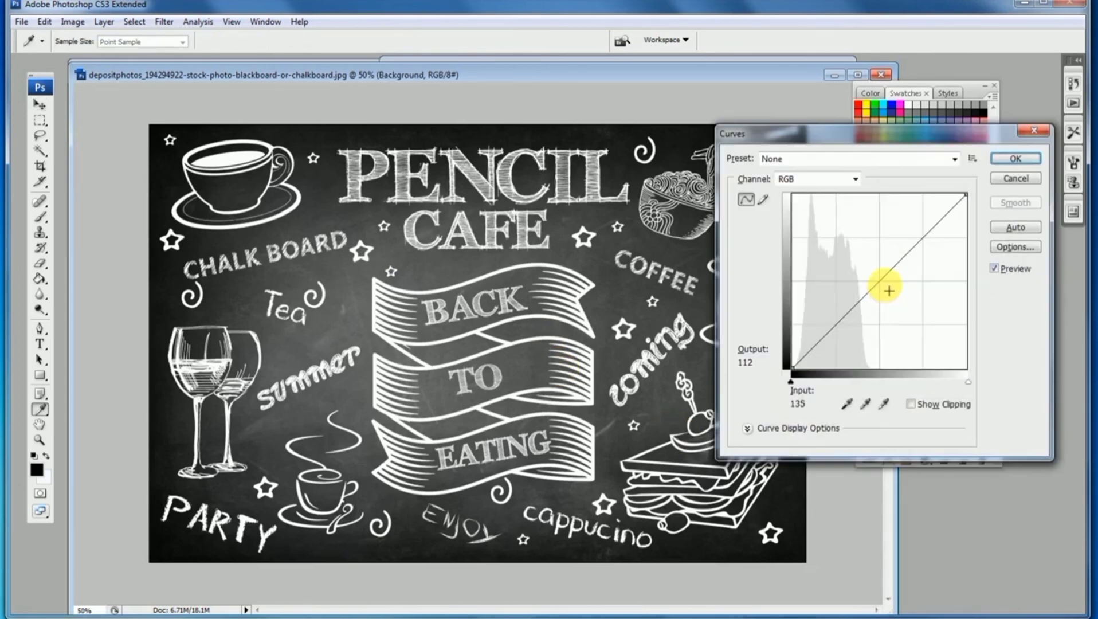
pyautogui.click(887, 288)
pyautogui.moveTo(890, 295); pyautogui.dragTo(892, 296)
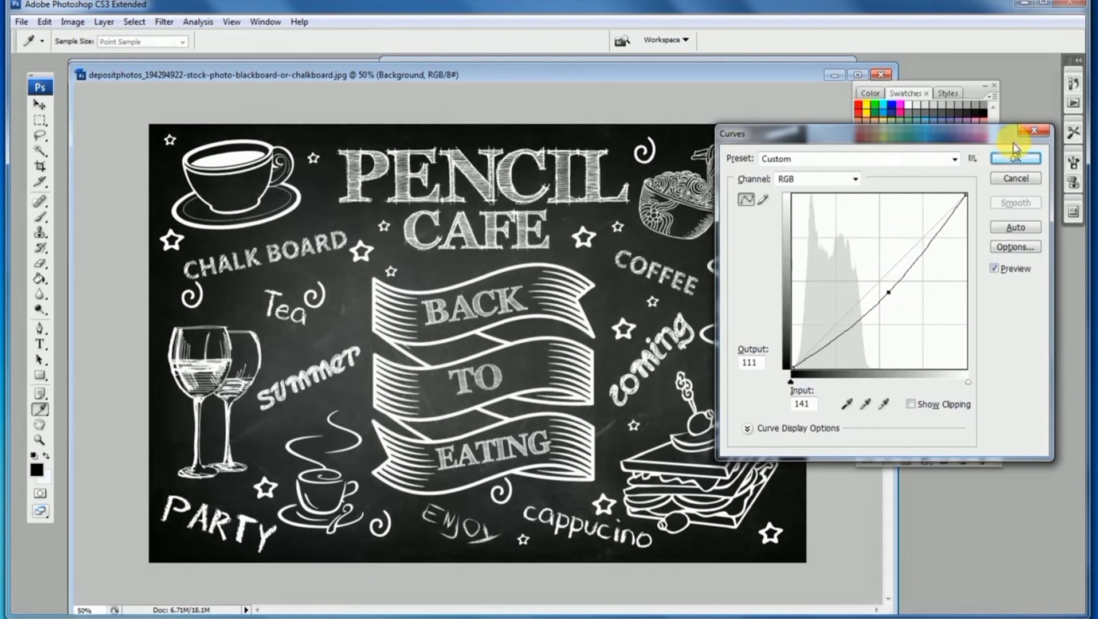
pyautogui.click(1016, 158)
# Review the whole chalkboard design at a smaller zoom
pyautogui.hotkey('ctrl', '-')
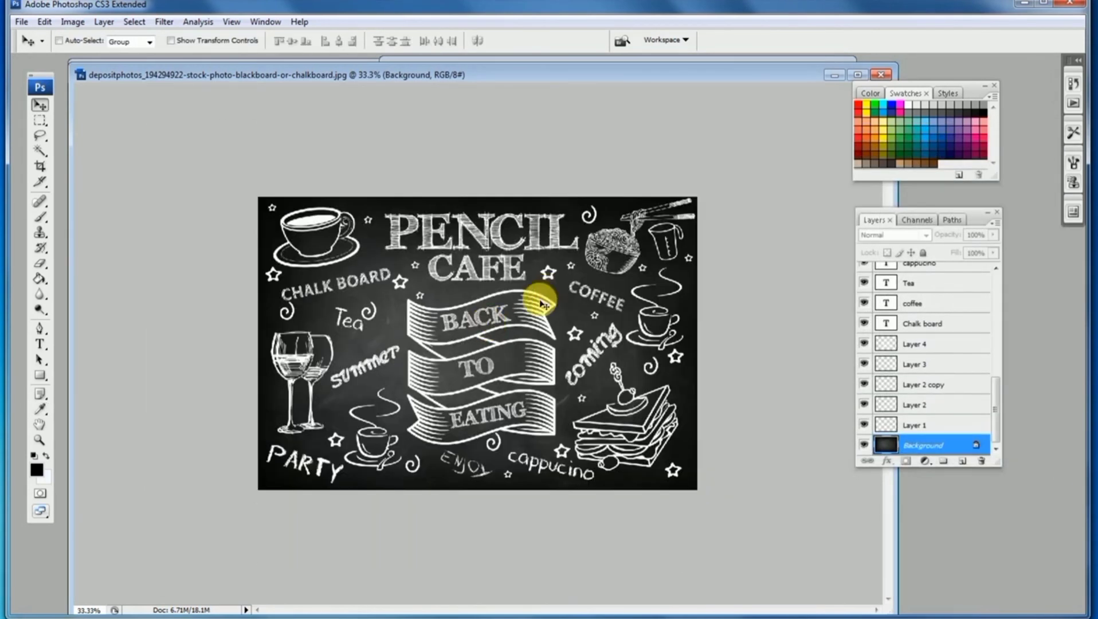
pyautogui.hotkey('ctrl', '+')
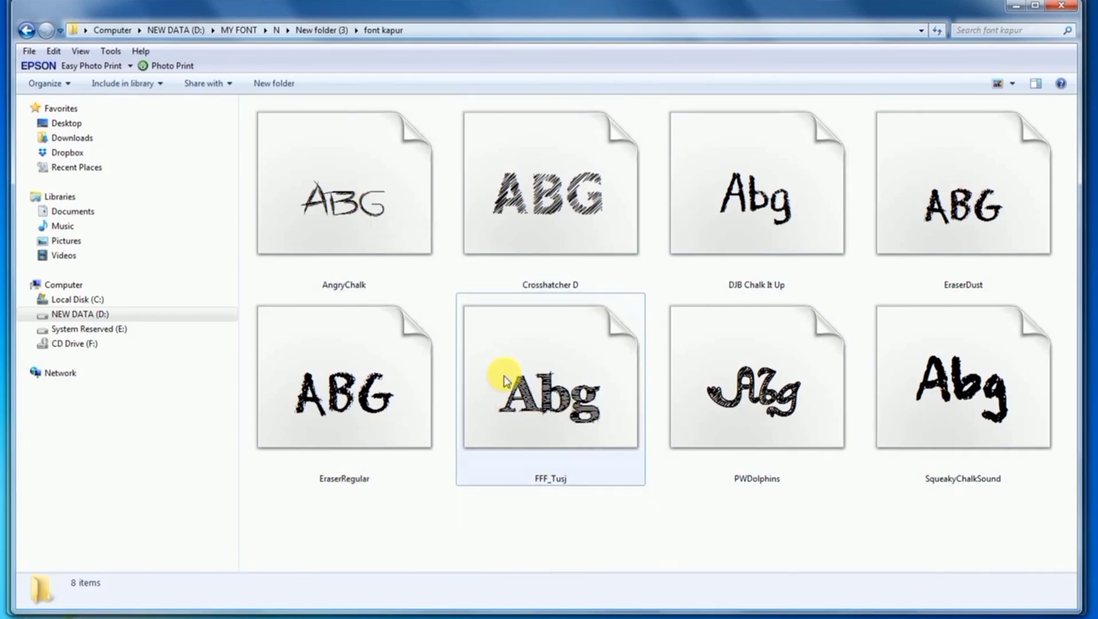
pyautogui.click(376, 618)
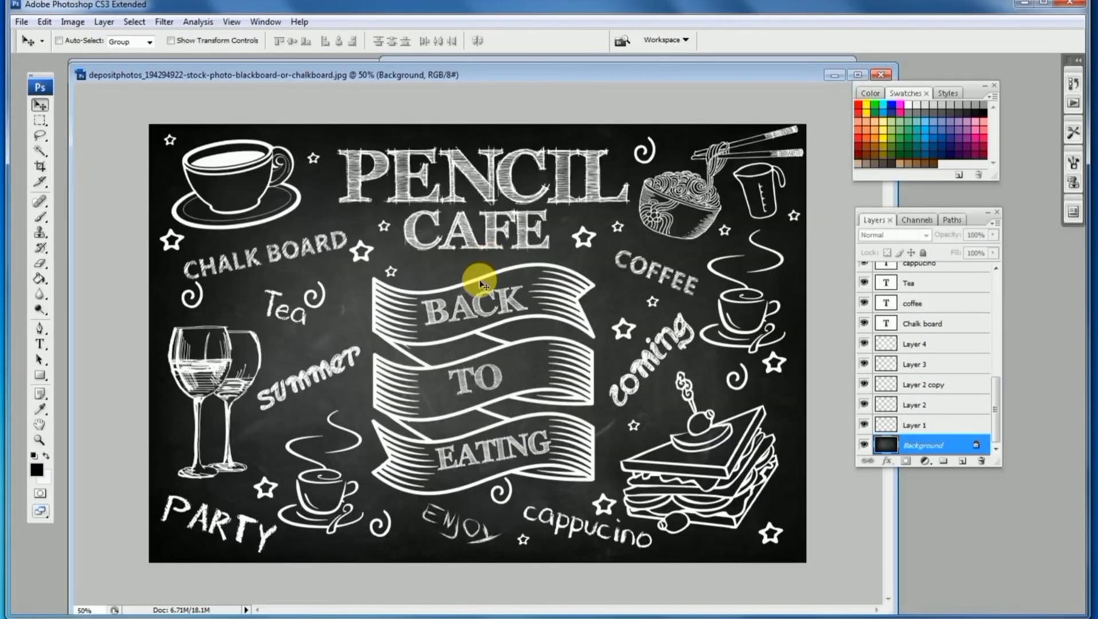